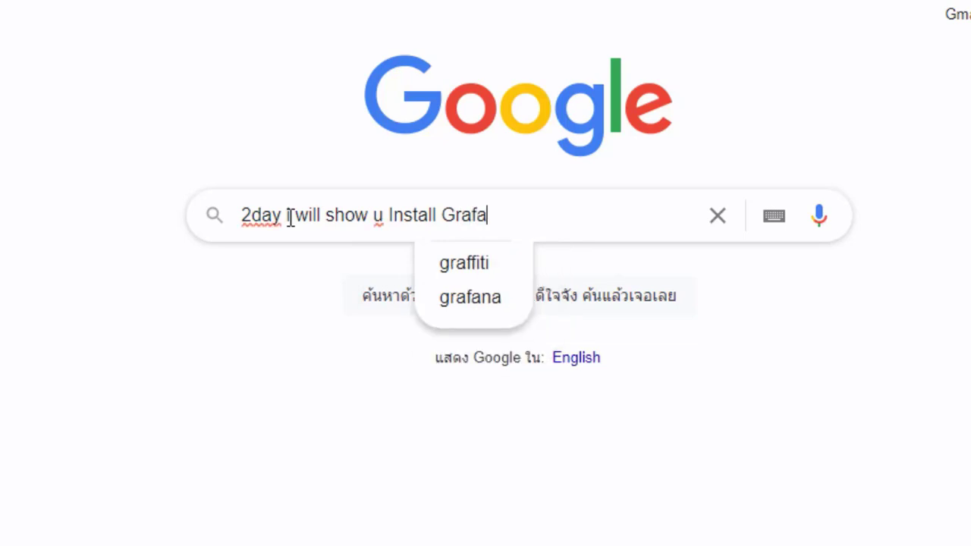
# Rewrite the Grafana install query to 'go2 Synology 192.168.220.5:5000' and select the address.
pyautogui.write('Synology N')
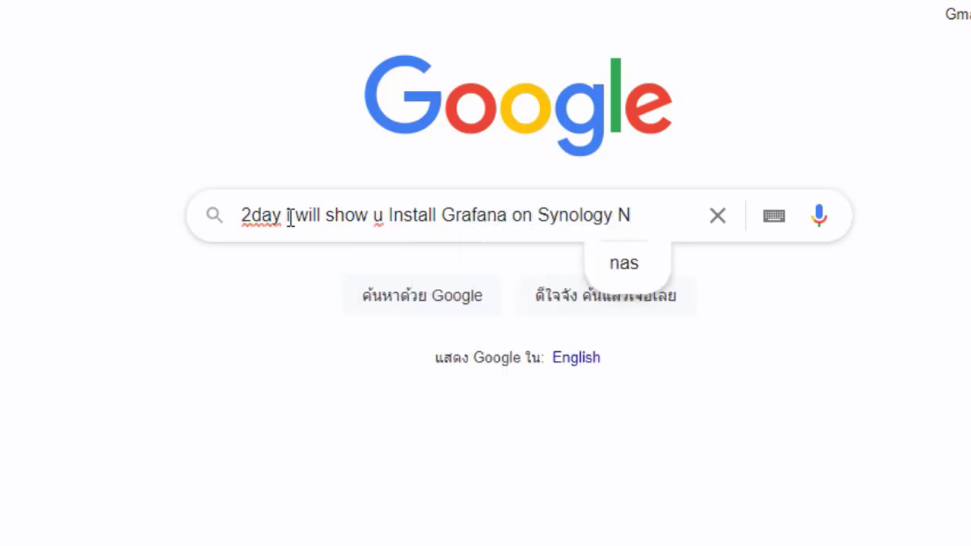
pyautogui.write('AS')
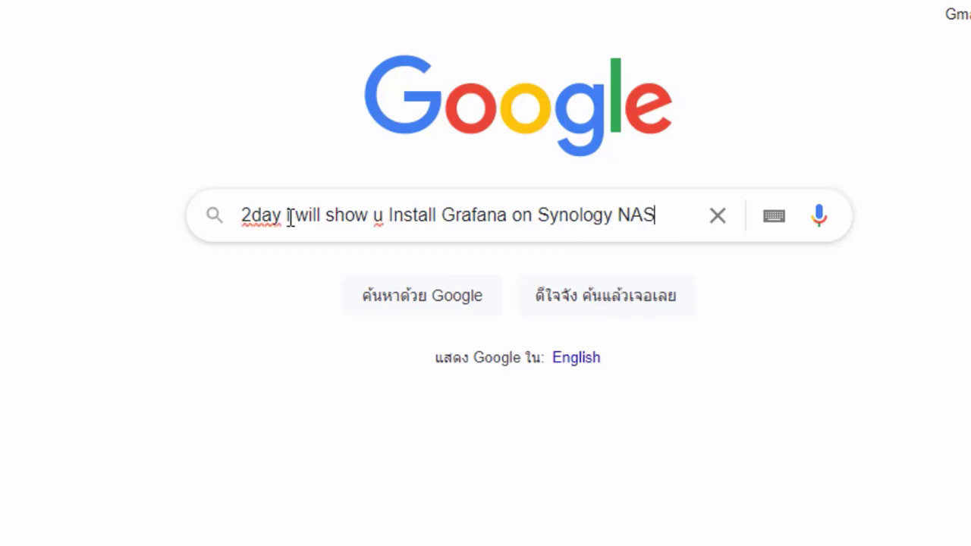
pyautogui.write(' Docker')
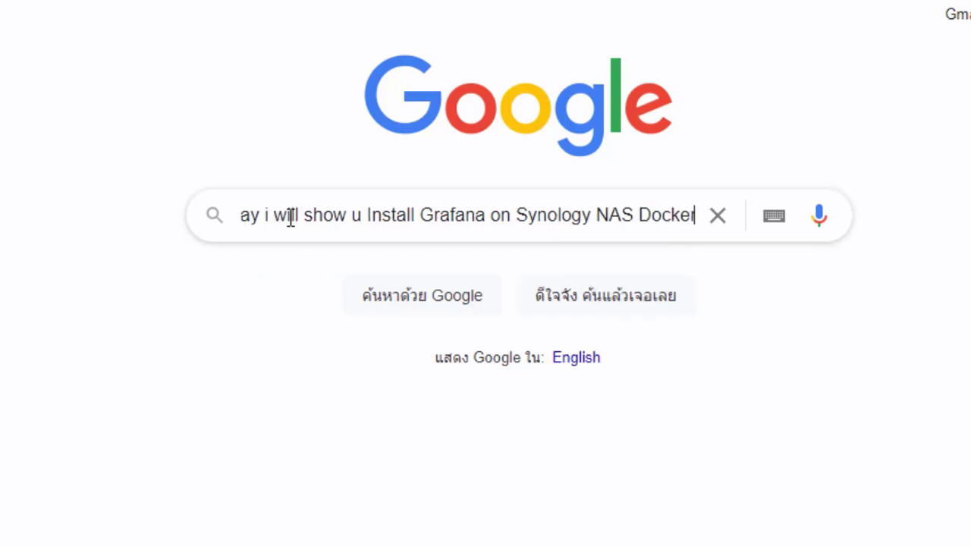
pyautogui.moveTo(368, 214); pyautogui.dragTo(158, 225)
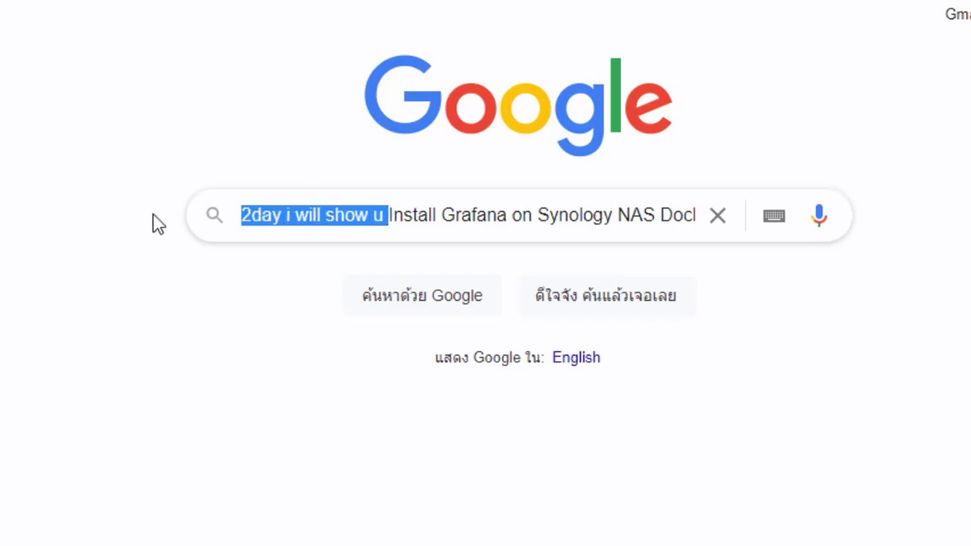
pyautogui.press('BackSpace')
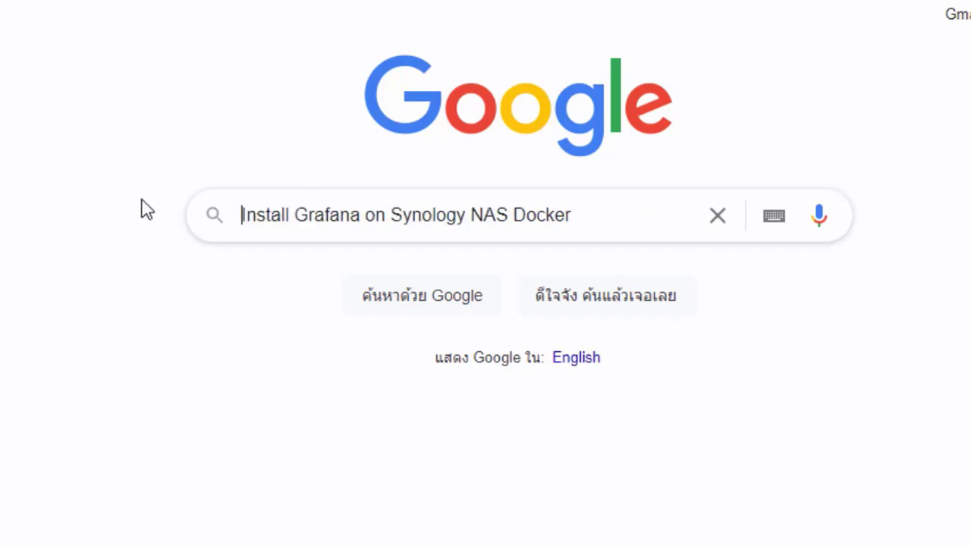
pyautogui.moveTo(571, 215); pyautogui.dragTo(228, 218)
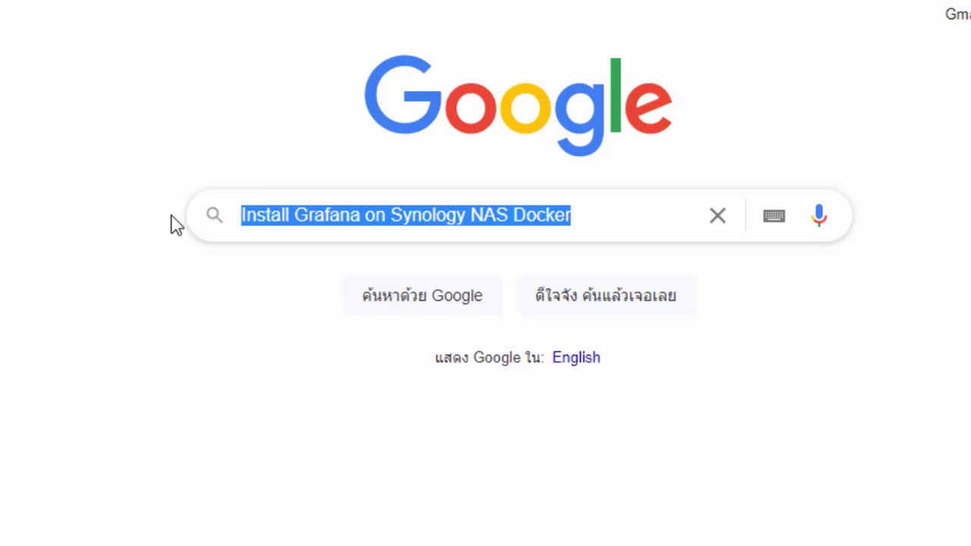
pyautogui.click(579, 215)
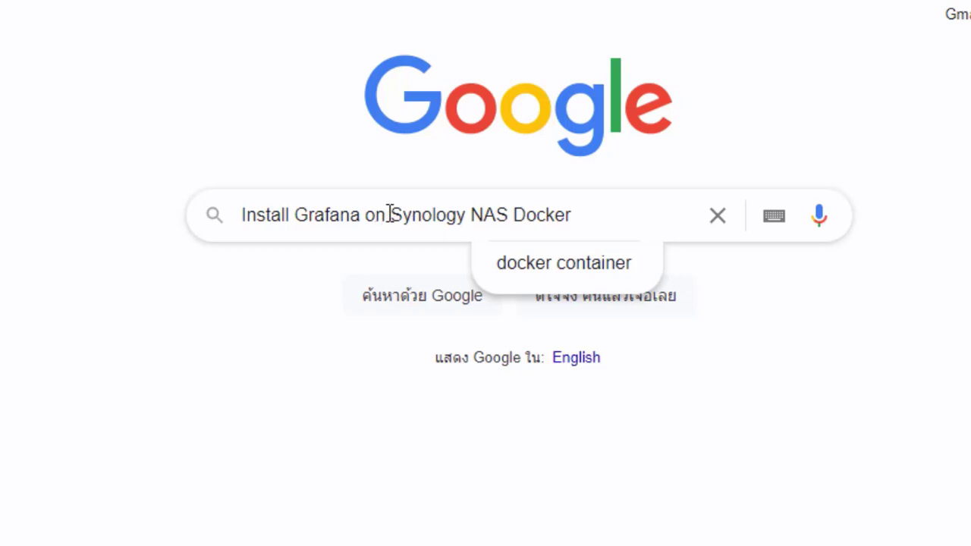
pyautogui.moveTo(389, 215); pyautogui.dragTo(241, 216)
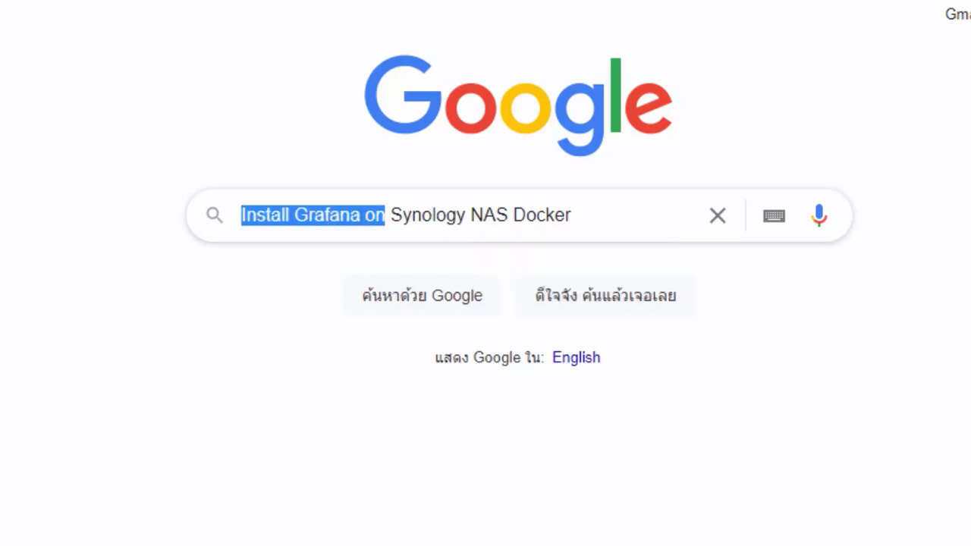
pyautogui.write('go2')
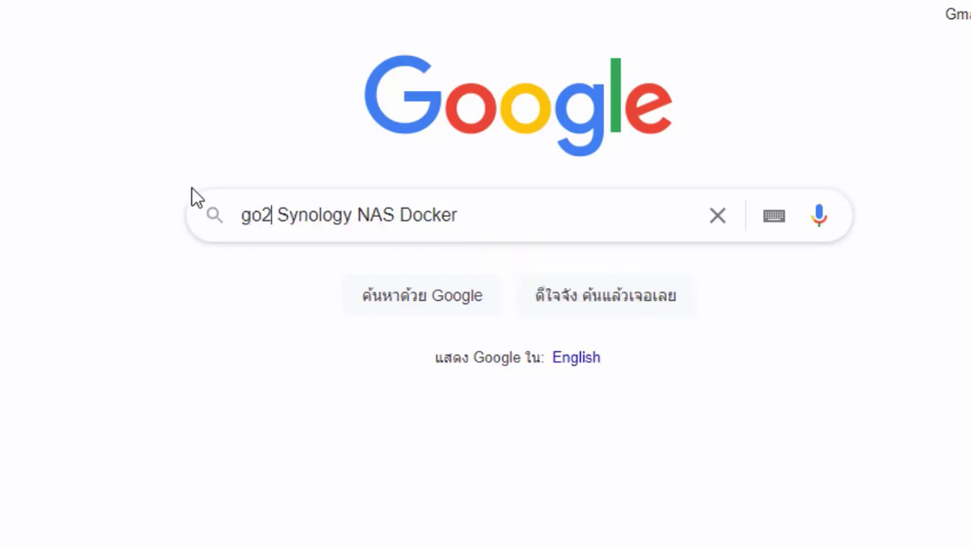
pyautogui.moveTo(357, 215); pyautogui.dragTo(647, 216)
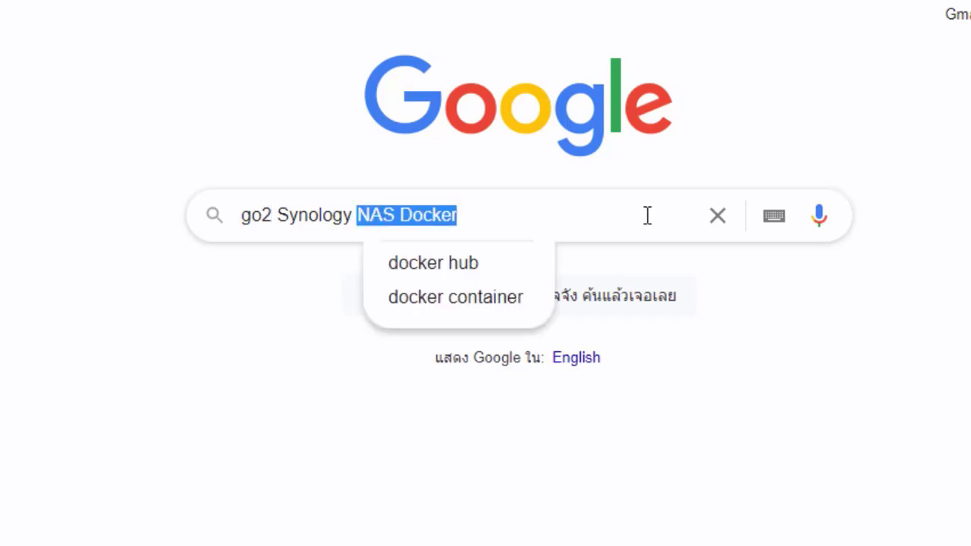
pyautogui.write('192.168.220')
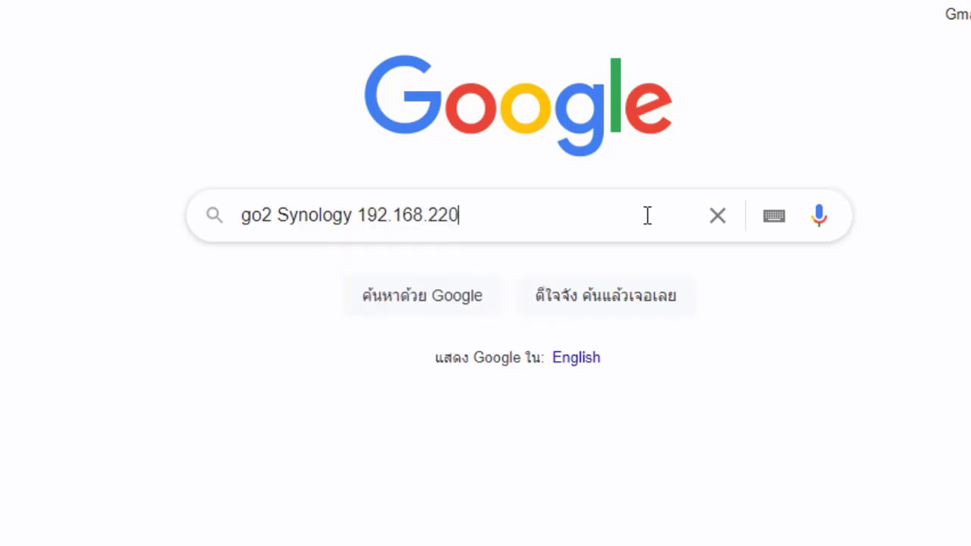
pyautogui.write('.5:5000')
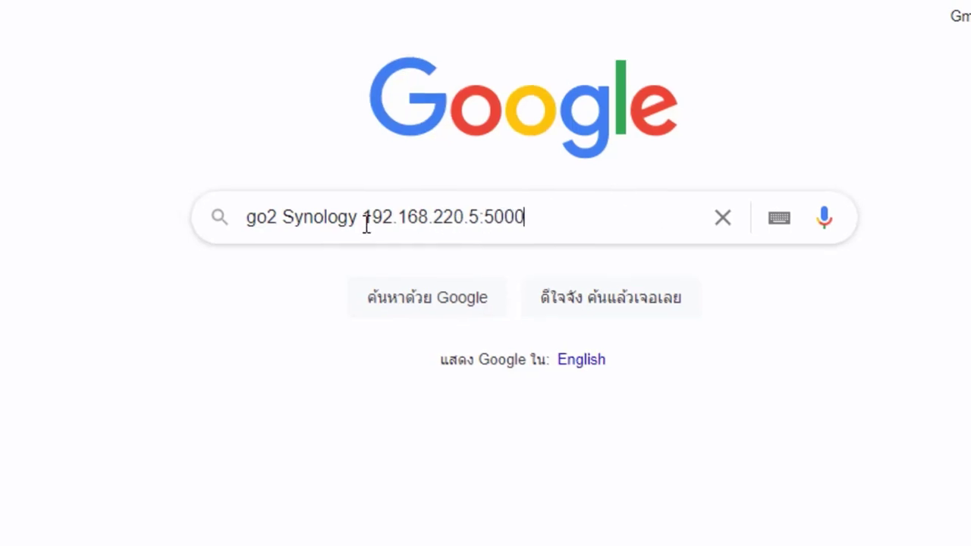
pyautogui.keyDown('shift'); pyautogui.click(358, 216); pyautogui.keyUp('shift')
pyautogui.hotkey('ctrl', 'c')
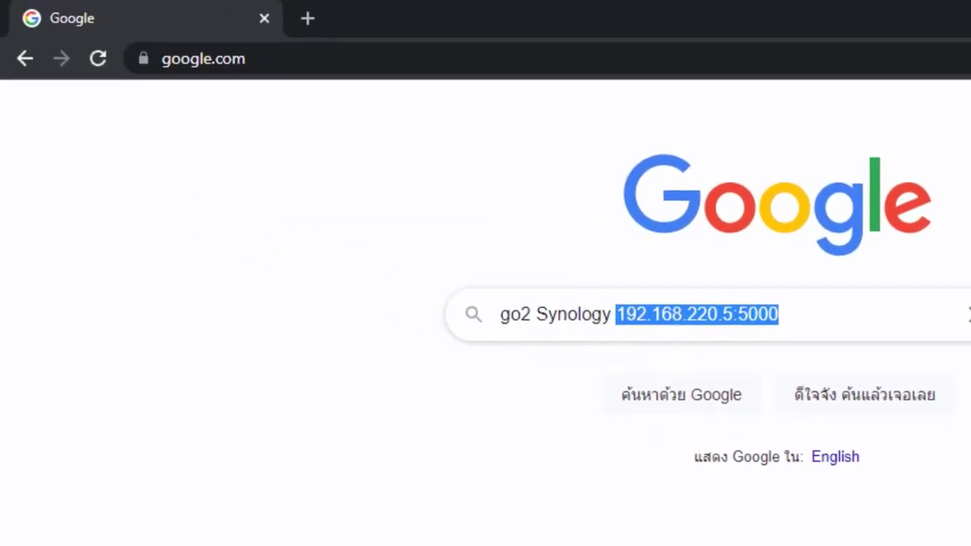
# Load the NAS login page at 192.168.220.5:5000 in the browser.
pyautogui.click(321, 60)
pyautogui.hotkey('ctrl', 'v')
pyautogui.press('Return')
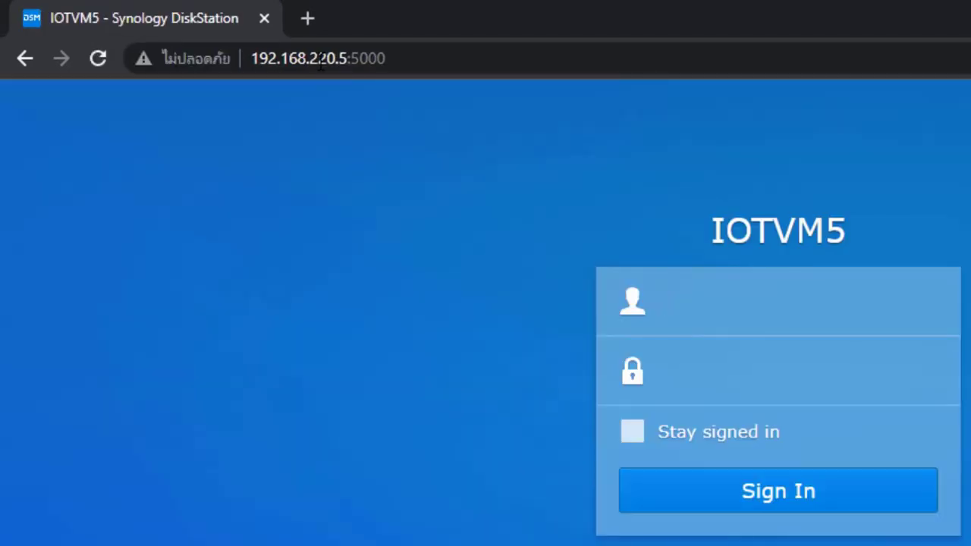
# Sign in to DiskStation with the administrator username and password.
pyautogui.write('adm')
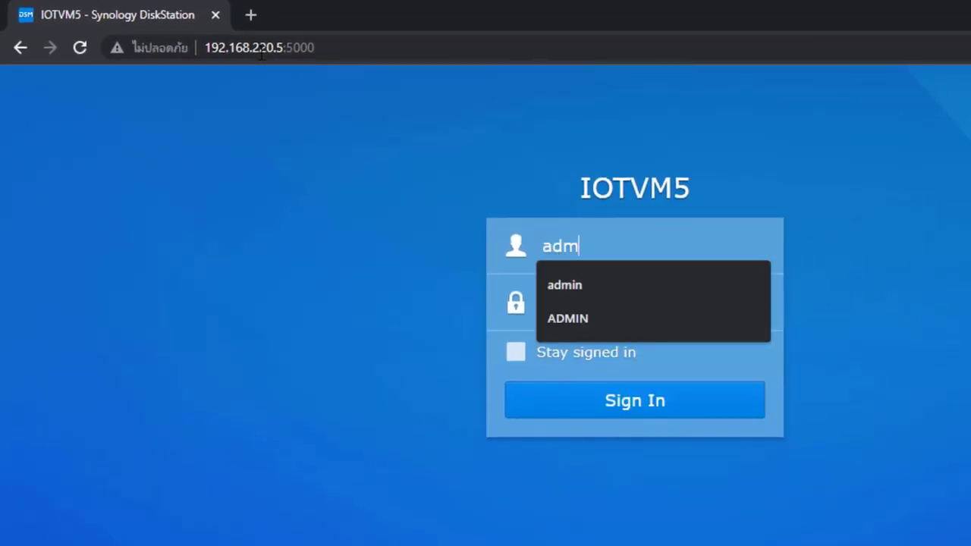
pyautogui.write('in')
pyautogui.press('Tab')
pyautogui.write('•••')
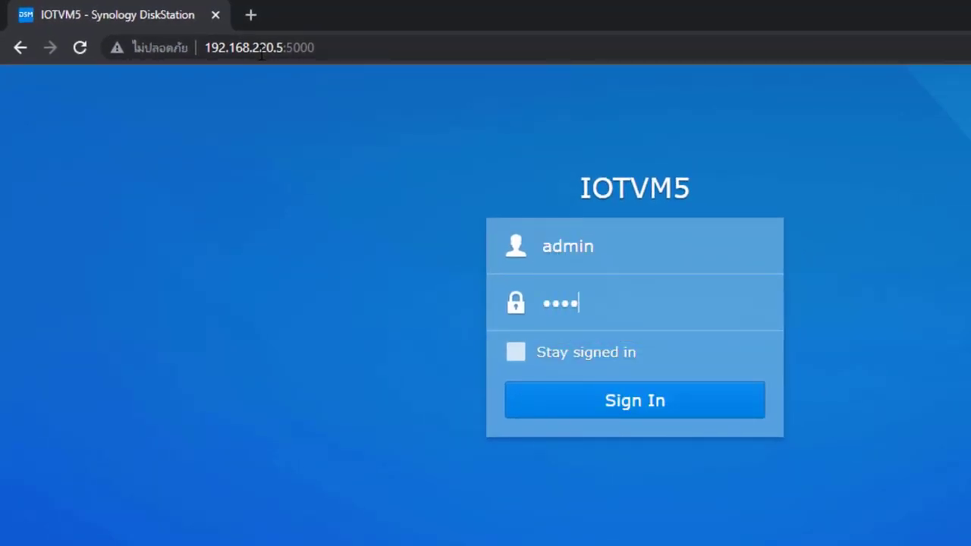
pyautogui.write('••••••')
pyautogui.press('Return')
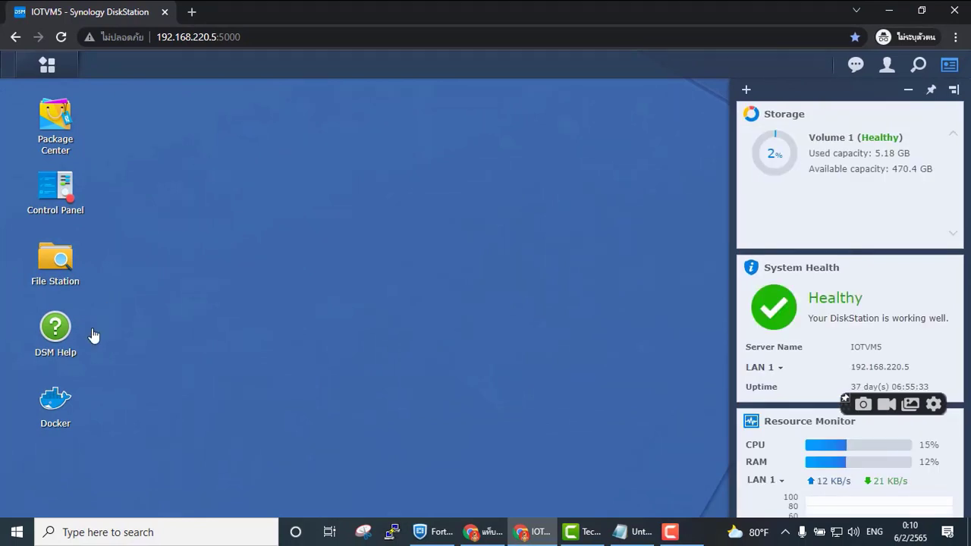
# Show grafana3000's container details in Docker with its 3000 port mapping, Notepad alongside.
pyautogui.click(68, 416)
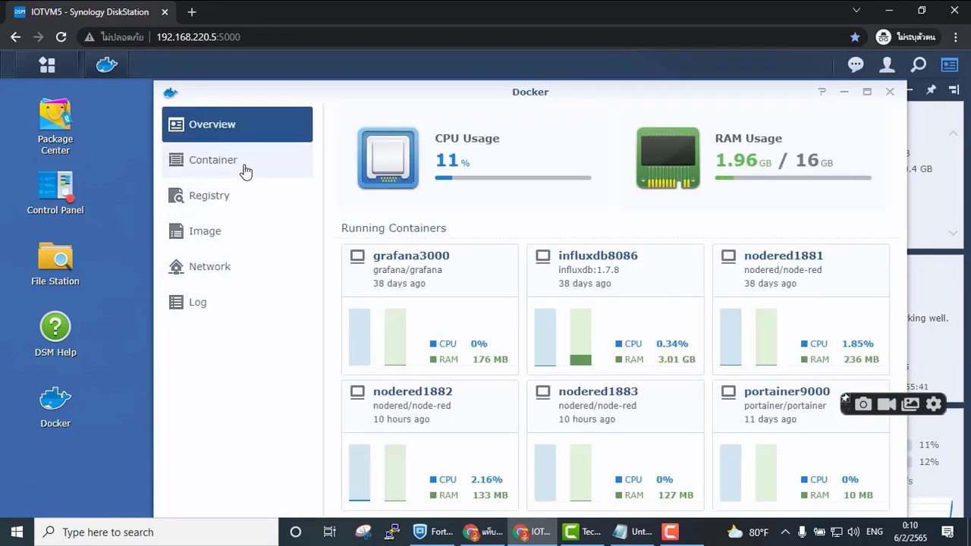
pyautogui.click(244, 172)
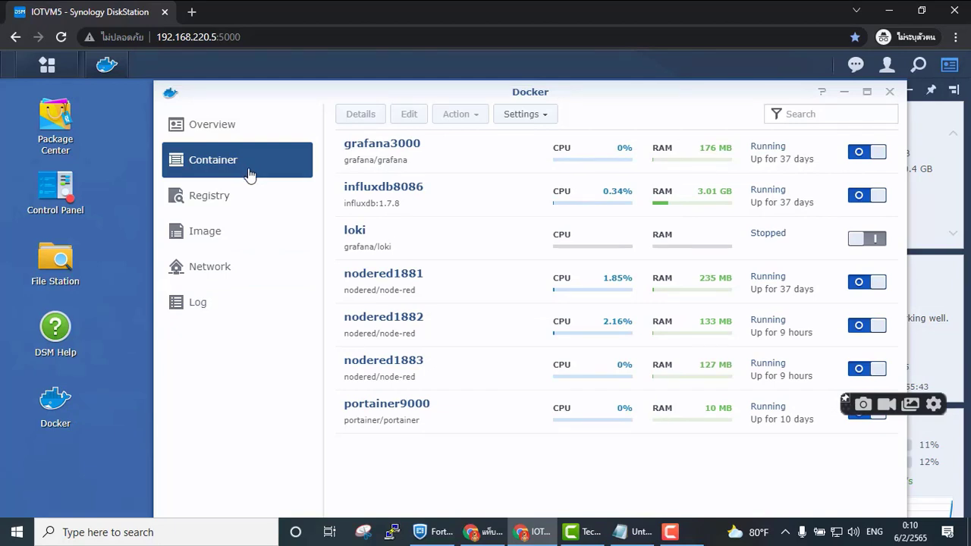
pyautogui.doubleClick(454, 147)
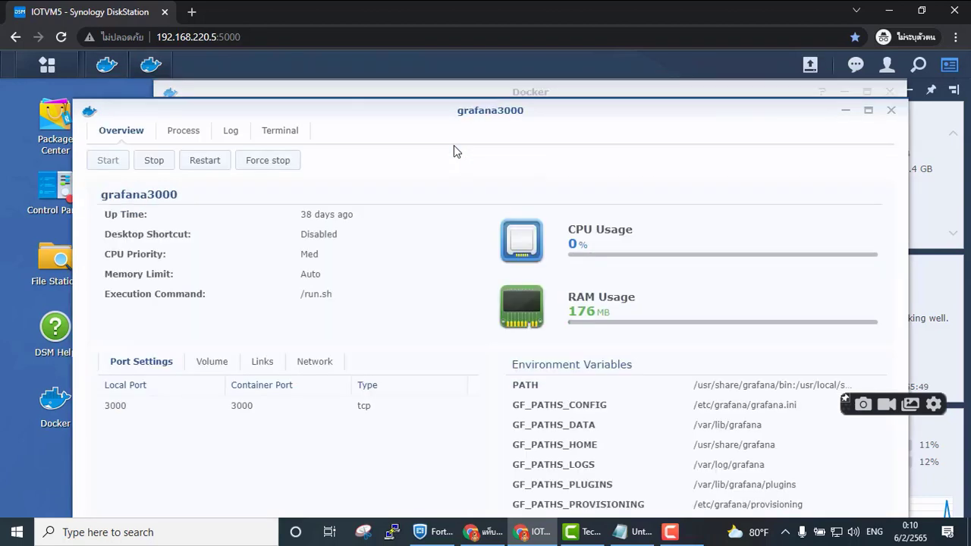
pyautogui.click(630, 532)
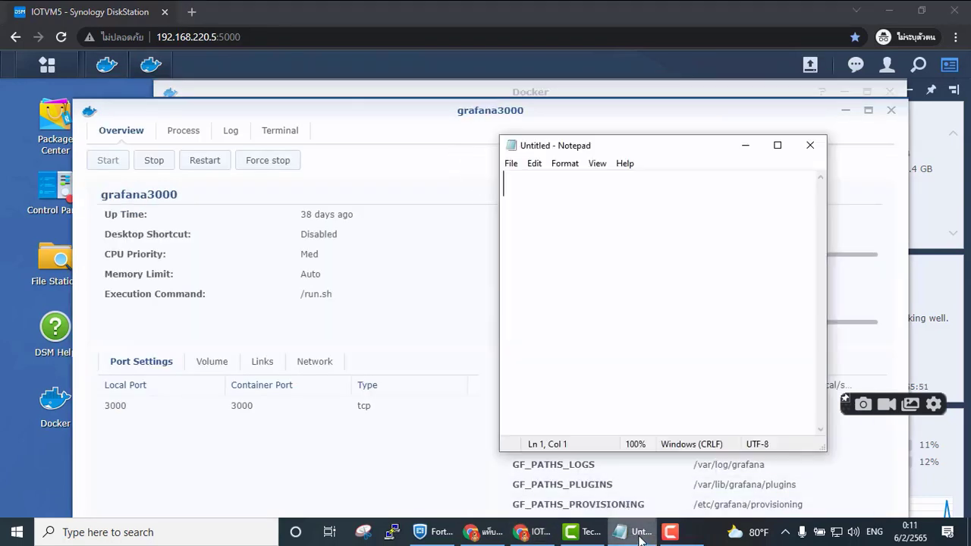
# Write a 'name grafana3001' line in the Notepad notes.
pyautogui.write('note')
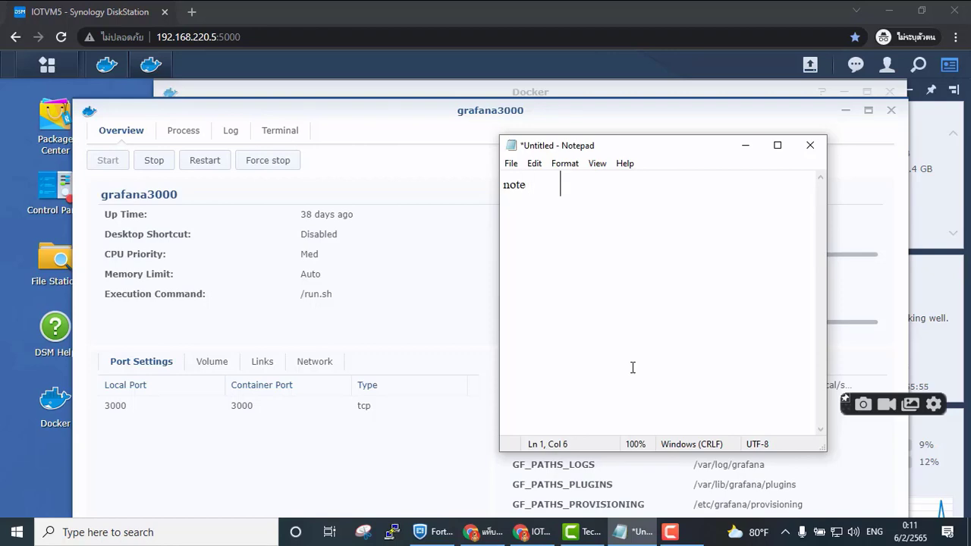
pyautogui.press('Tab')
pyautogui.write('gr')
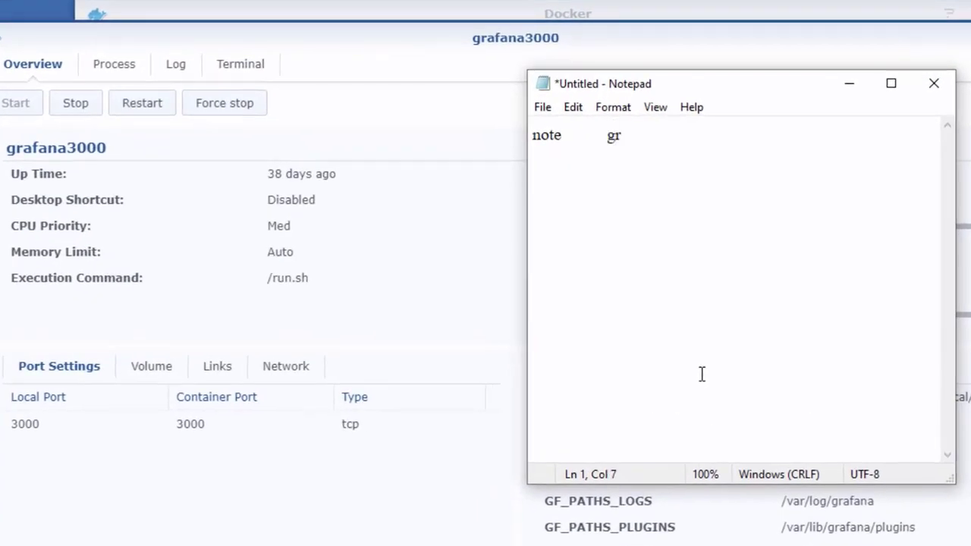
pyautogui.write('afana')
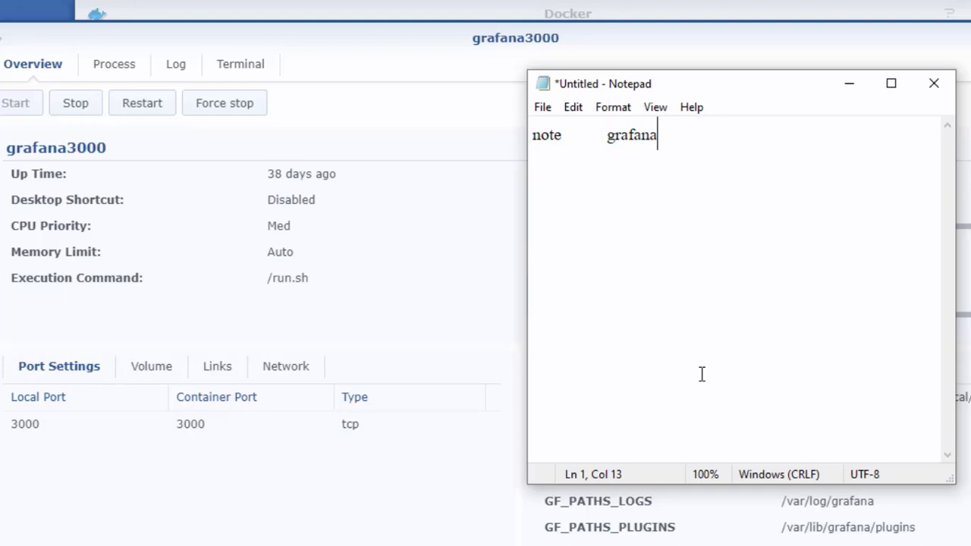
pyautogui.write('3001')
pyautogui.press('Return')
pyautogui.doubleClick(612, 132)
pyautogui.click(612, 132)
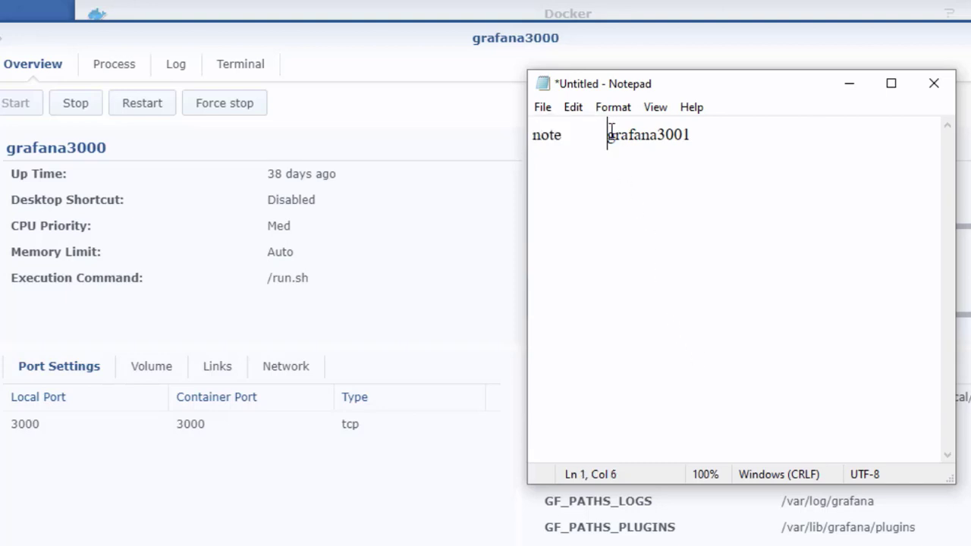
pyautogui.press('Return')
pyautogui.write('name')
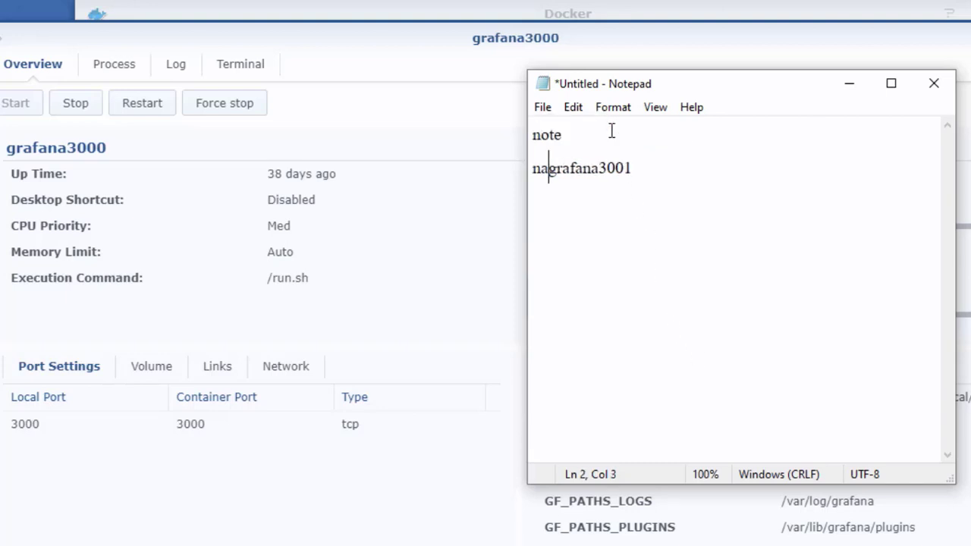
pyautogui.press('Tab')
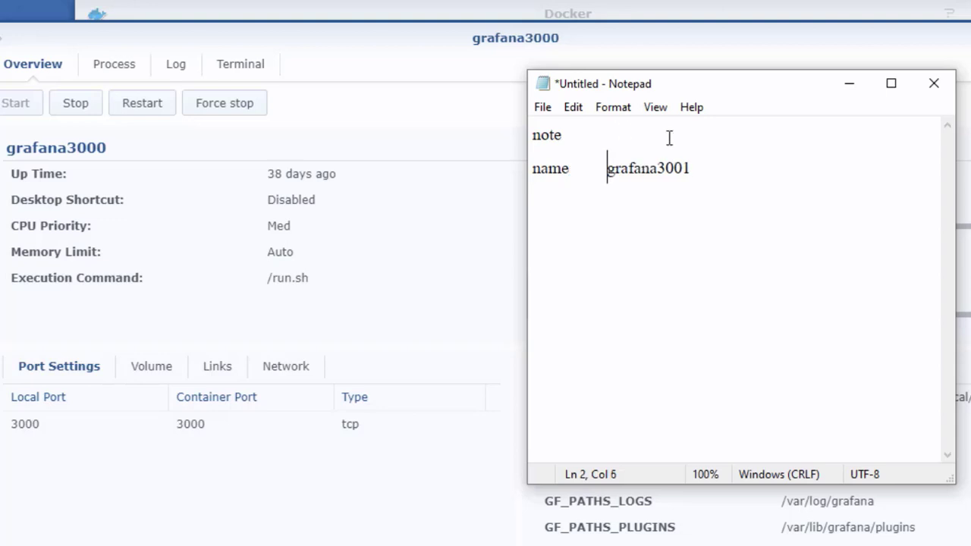
# Add a 'port 3001:3000' line, then restore the grafana3000 details window.
pyautogui.press('Return')
pyautogui.write('local')
pyautogui.press('BackSpace')
pyautogui.press('BackSpace')
pyautogui.press('BackSpace')
pyautogui.press('BackSpace')
pyautogui.press('BackSpace')
pyautogui.write('port')
pyautogui.press('Tab')
pyautogui.write('3')
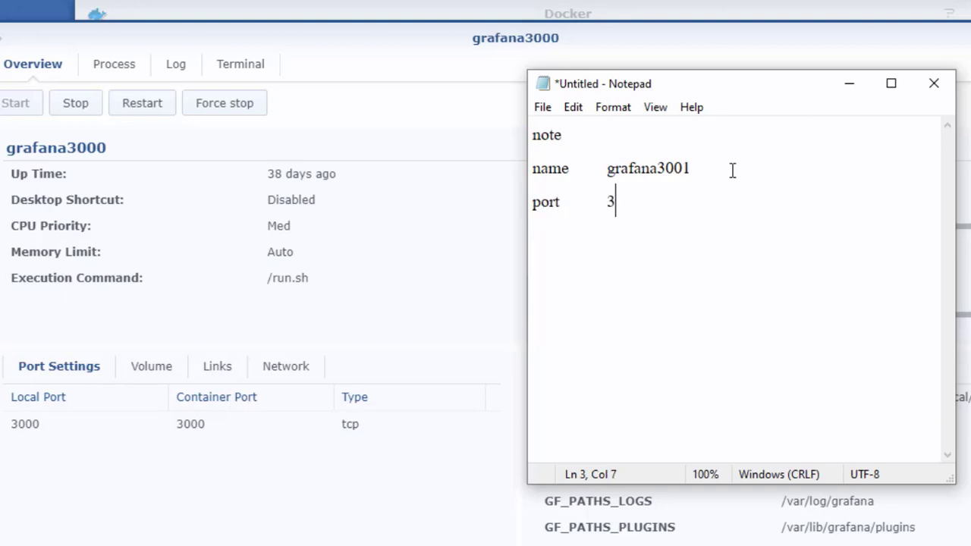
pyautogui.write('001:3000')
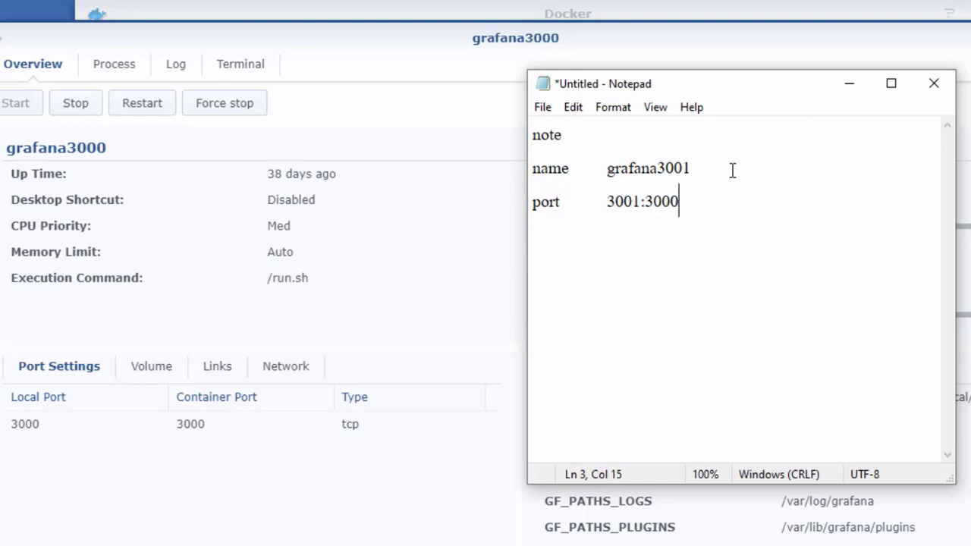
pyautogui.press('Return')
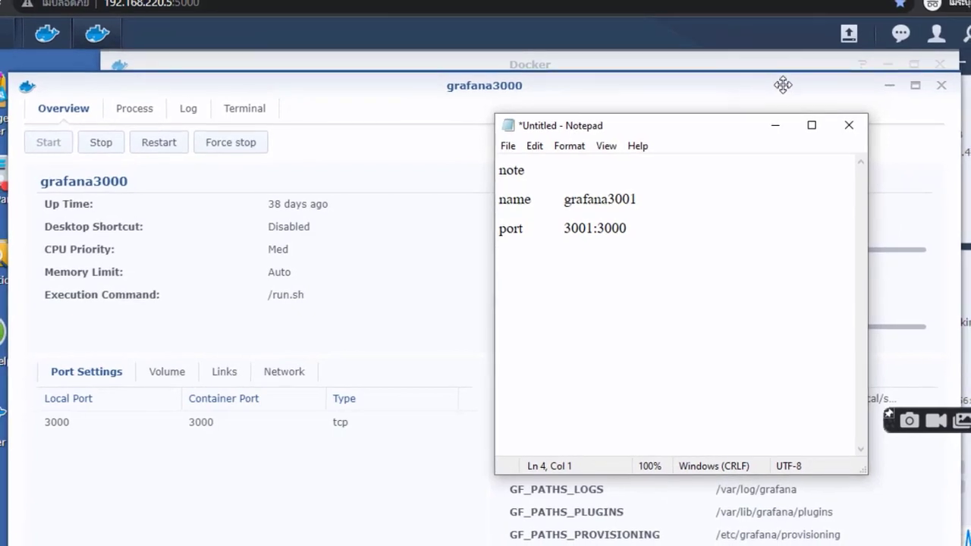
pyautogui.click(453, 83)
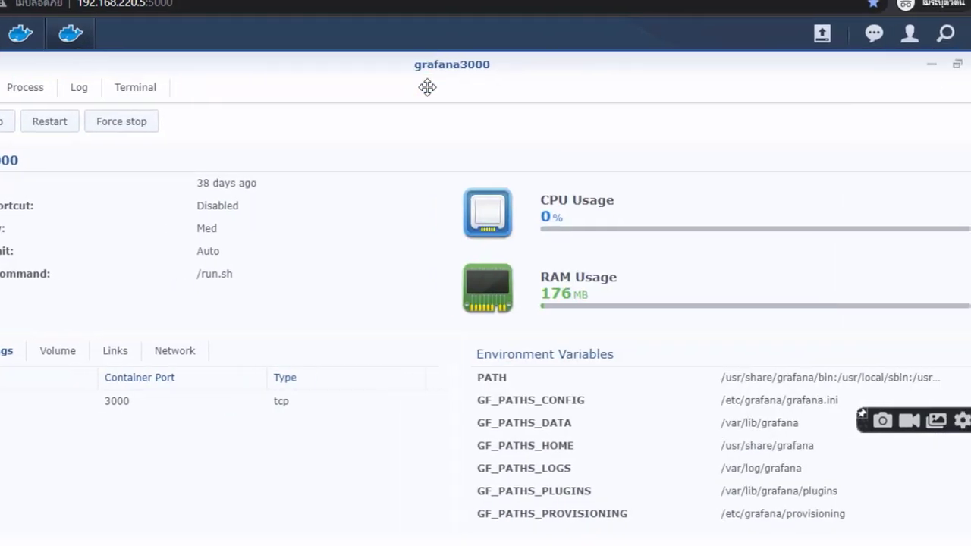
pyautogui.click(958, 64)
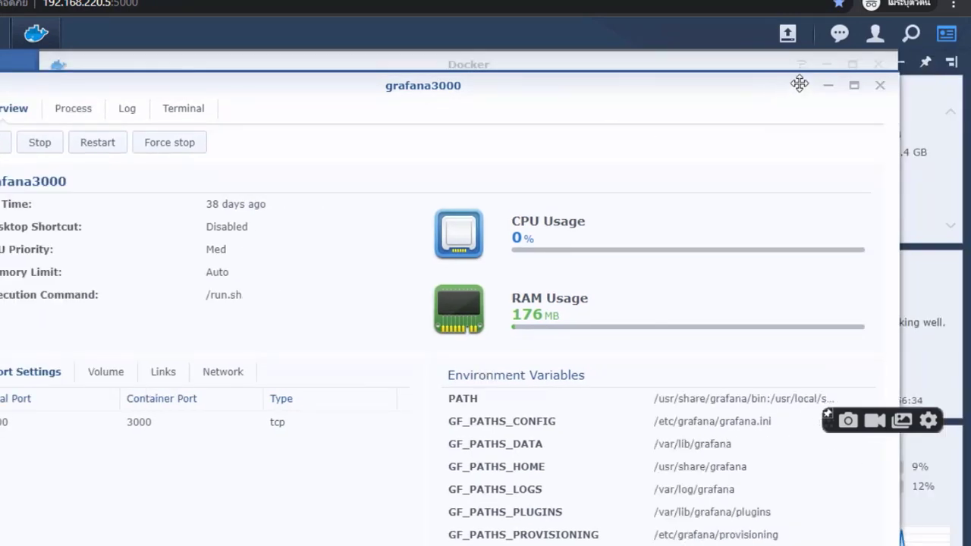
# Close the grafana3000 details and create a folder named grafana-2 in the docker share.
pyautogui.click(882, 91)
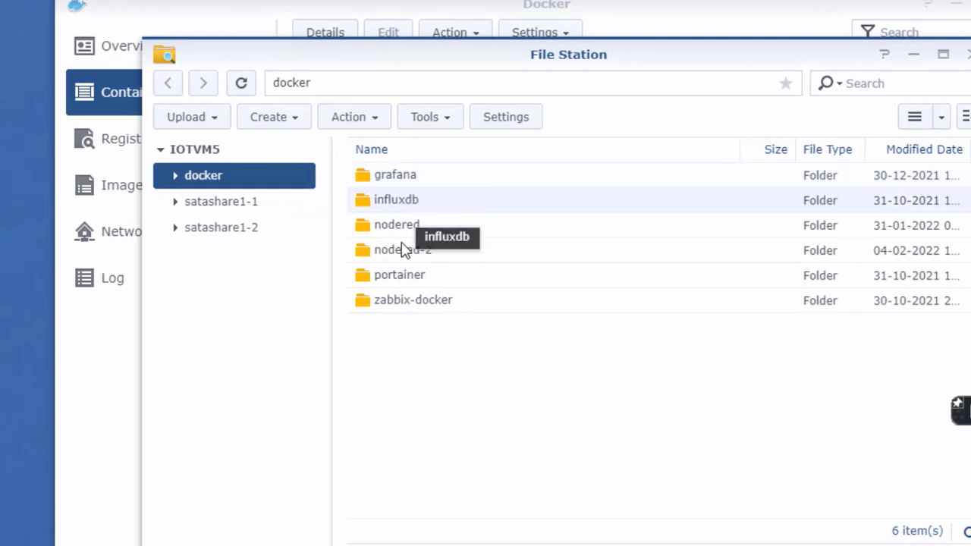
pyautogui.rightClick(417, 354)
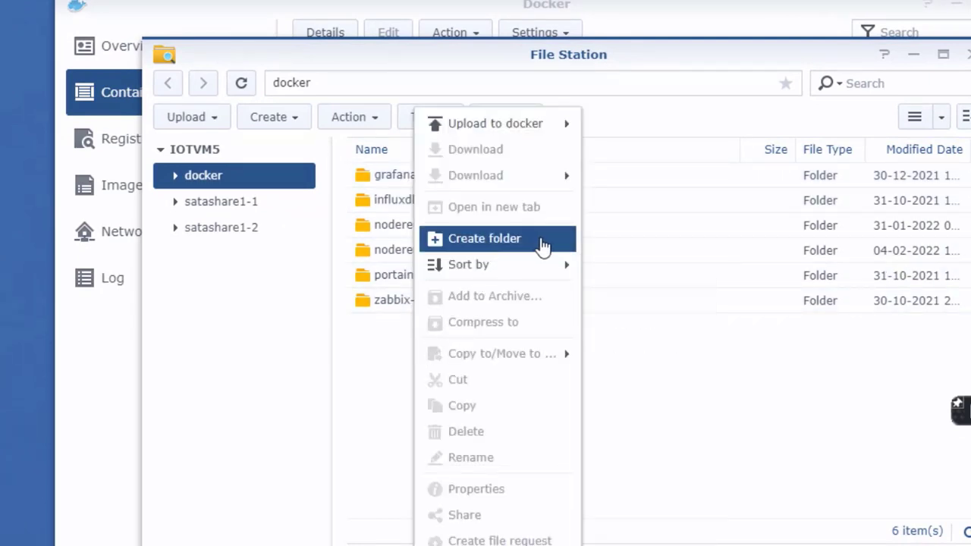
pyautogui.click(543, 244)
pyautogui.write('grafana-2')
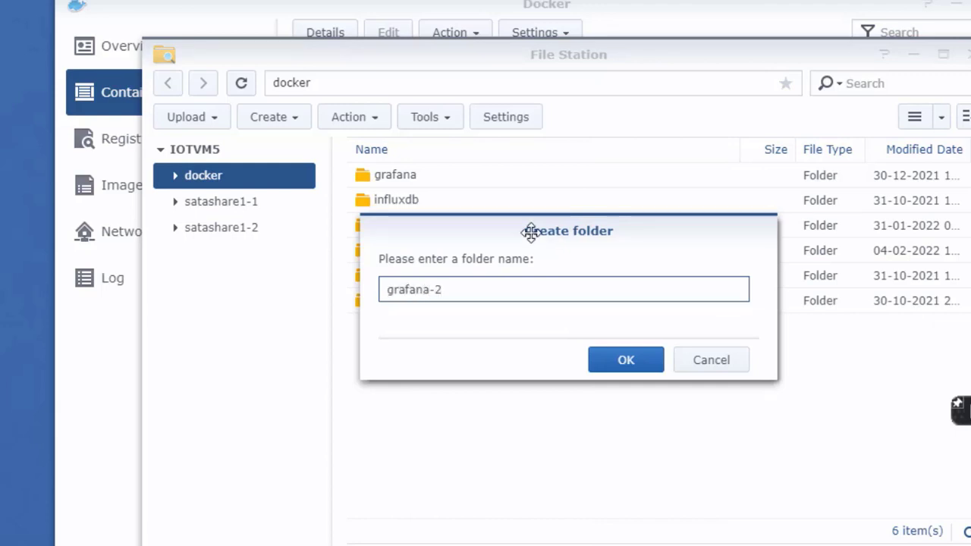
pyautogui.click(620, 371)
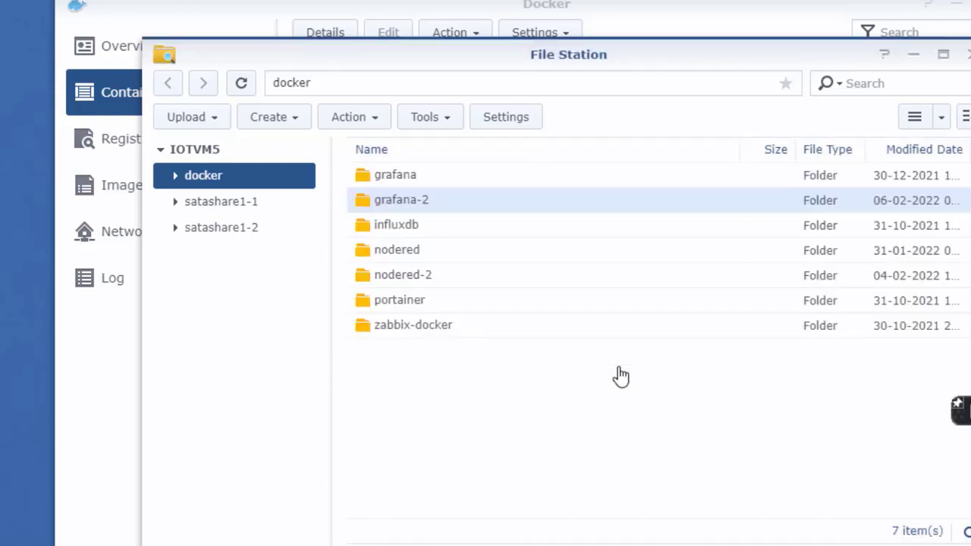
# Copy grafana-2's location path from its Properties and start a 'path' line in the notes.
pyautogui.rightClick(450, 209)
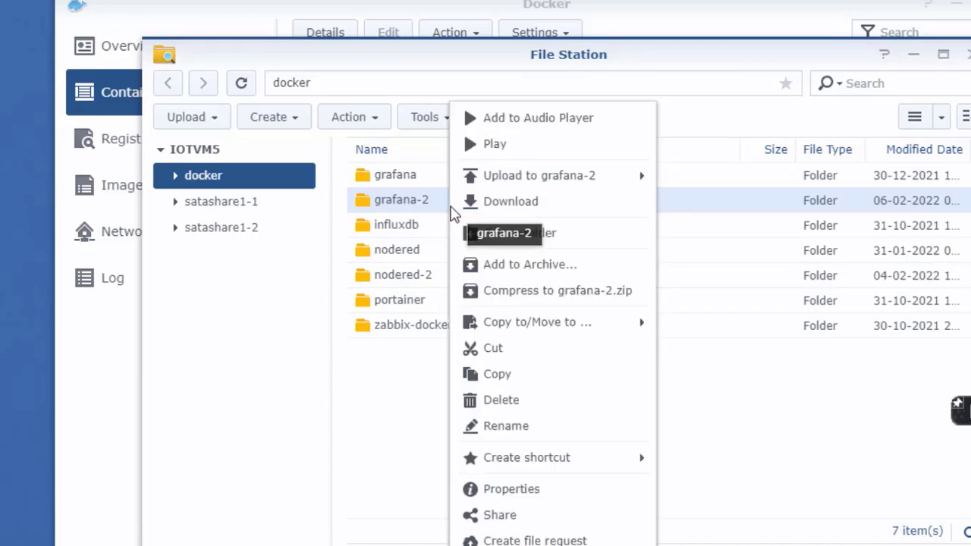
pyautogui.click(544, 490)
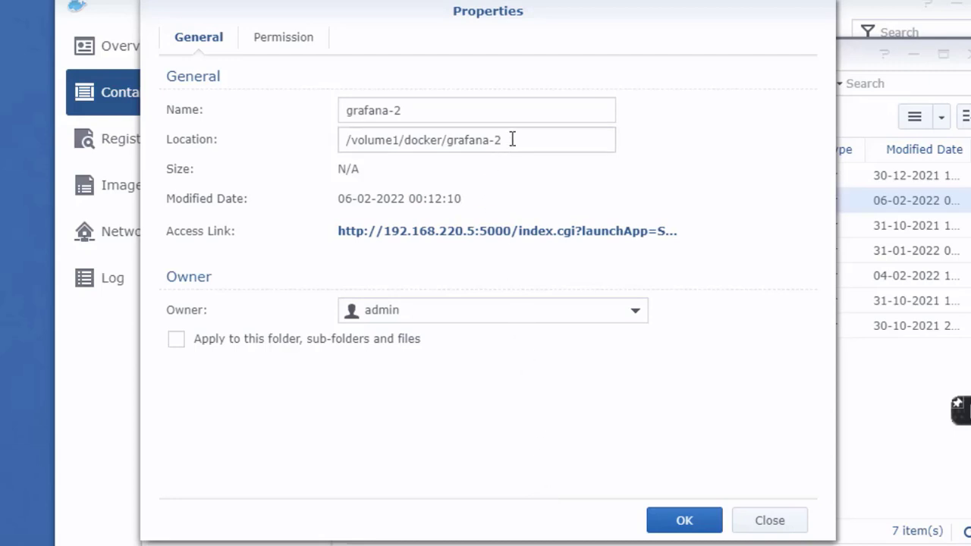
pyautogui.moveTo(515, 136); pyautogui.dragTo(339, 139)
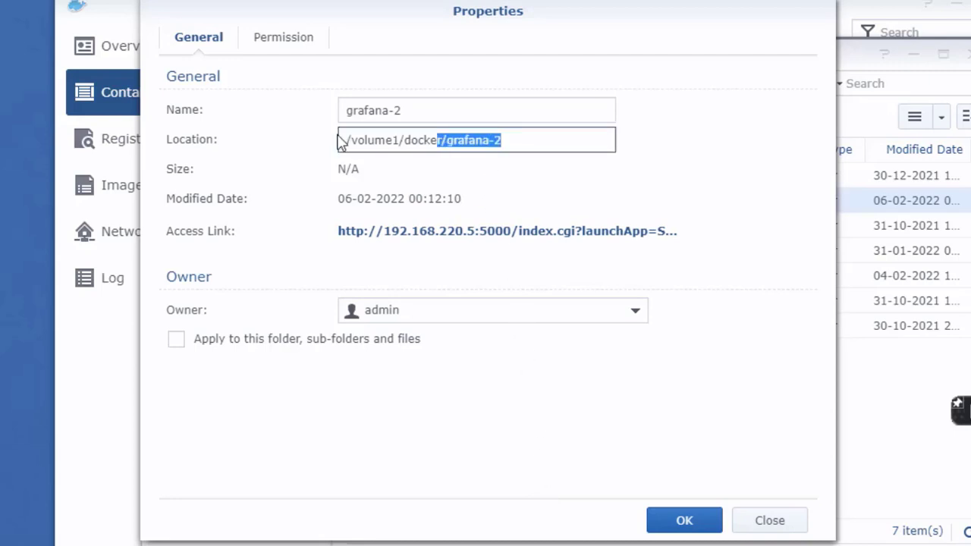
pyautogui.click(368, 142)
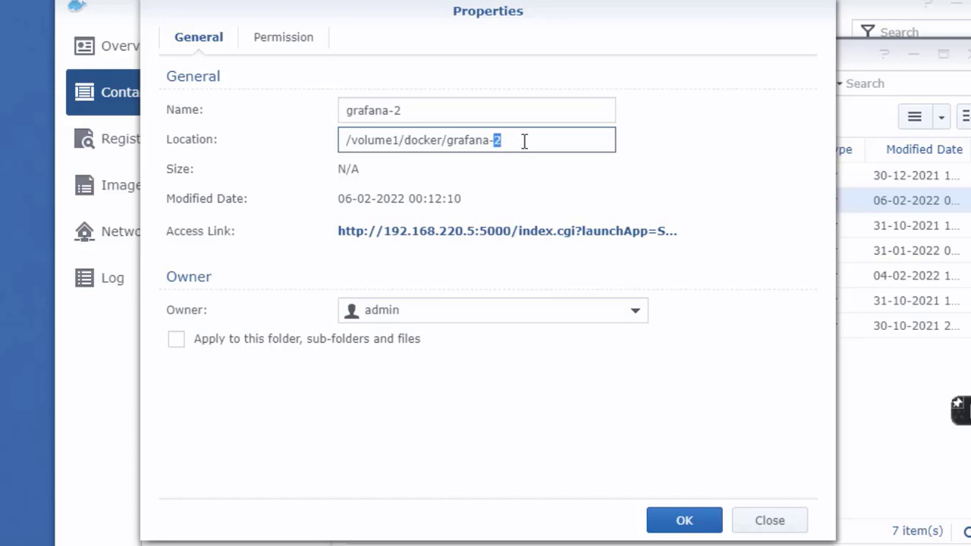
pyautogui.click(490, 138)
pyautogui.moveTo(519, 135); pyautogui.dragTo(340, 139)
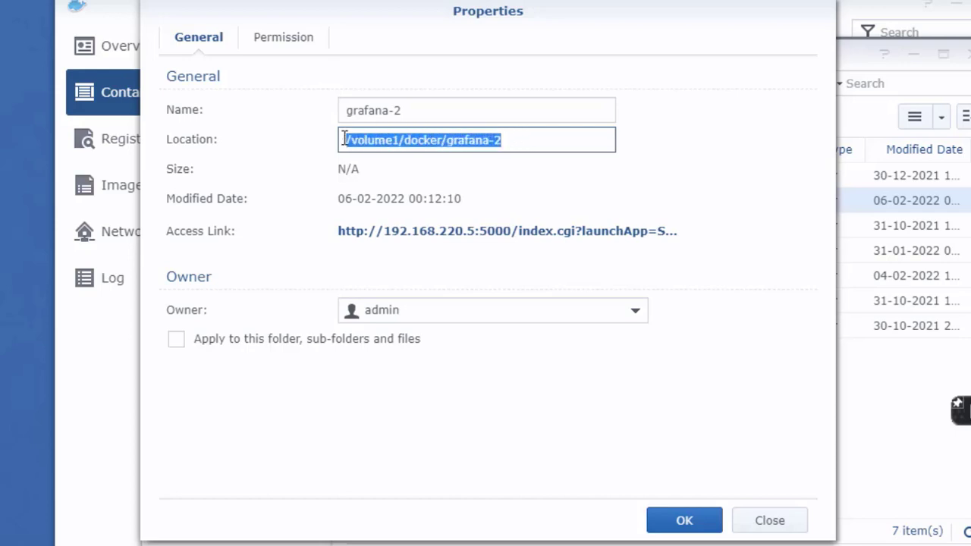
pyautogui.rightClick(374, 142)
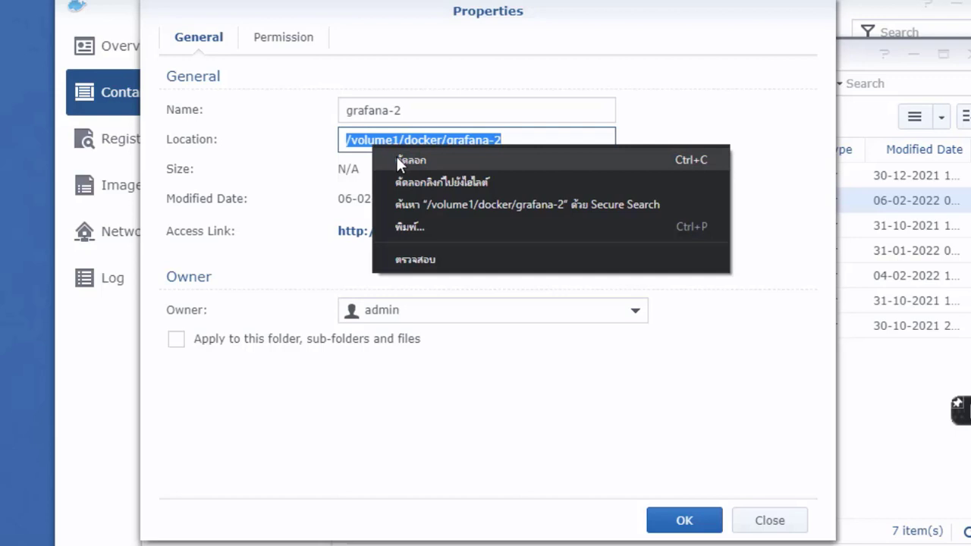
pyautogui.click(396, 155)
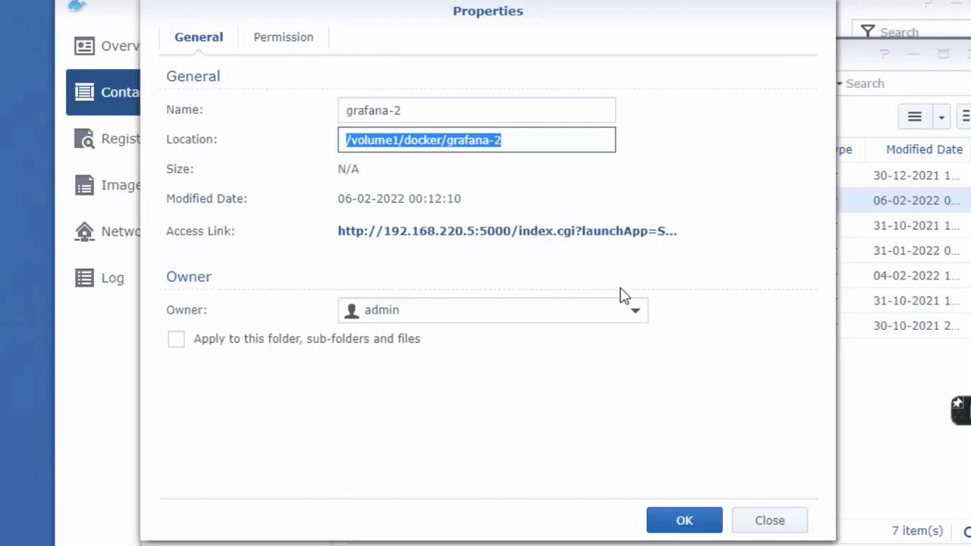
pyautogui.hotkey('alt', 'Tab')
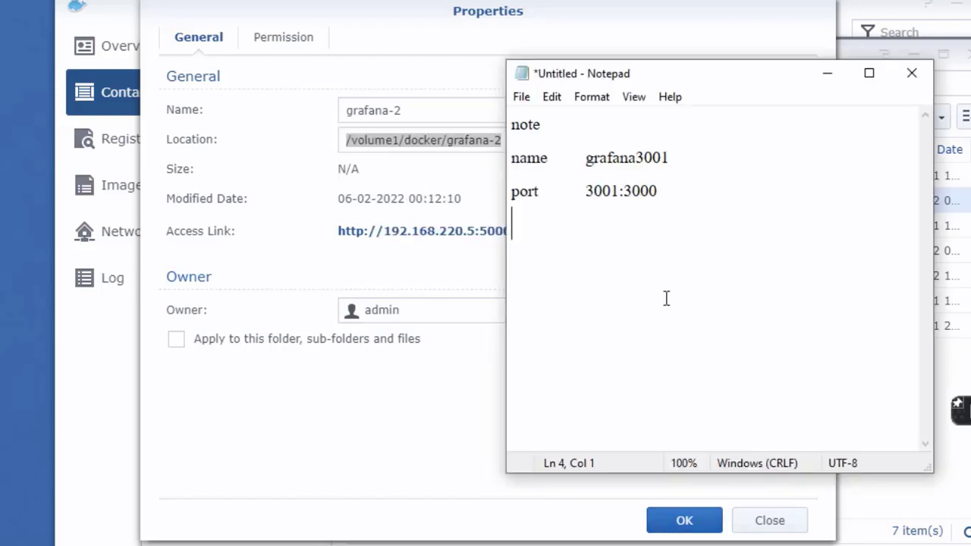
pyautogui.write('path')
# Paste /volume1/docker/grafana-2 onto the notes' path line.
pyautogui.hotkey('ctrl', 'v')
pyautogui.hotkey('alt', 'Tab')
pyautogui.click(449, 173)
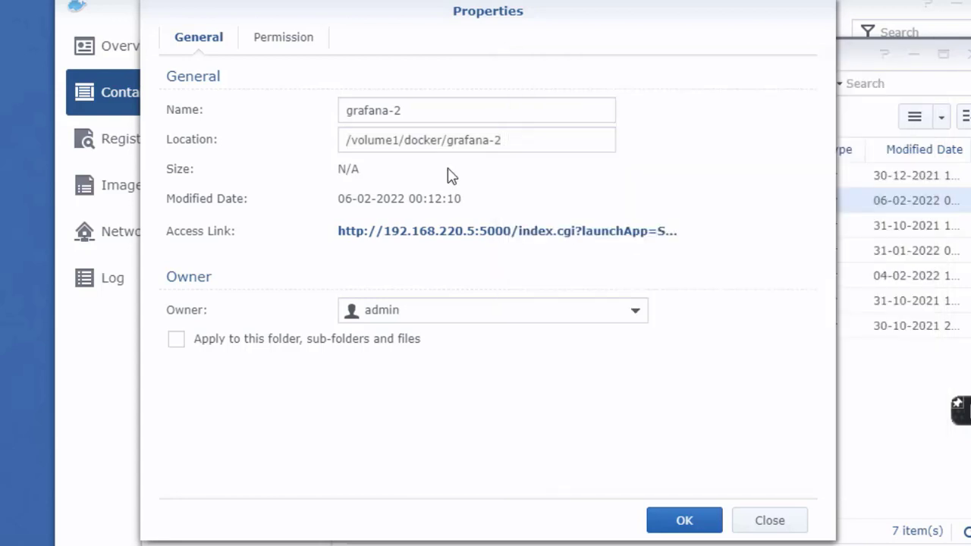
# Grant Everyone Administration, Read and Write permissions on grafana-2 and save.
pyautogui.click(312, 47)
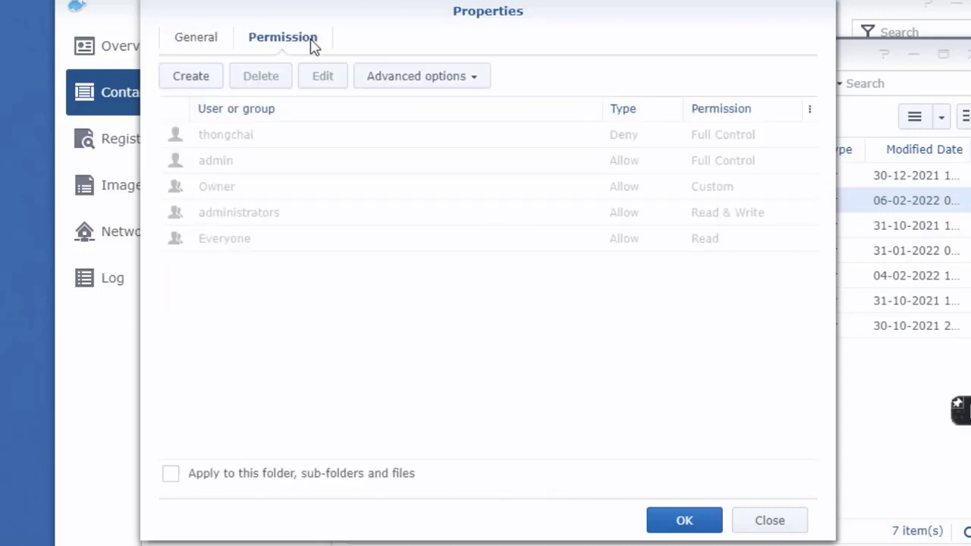
pyautogui.click(209, 82)
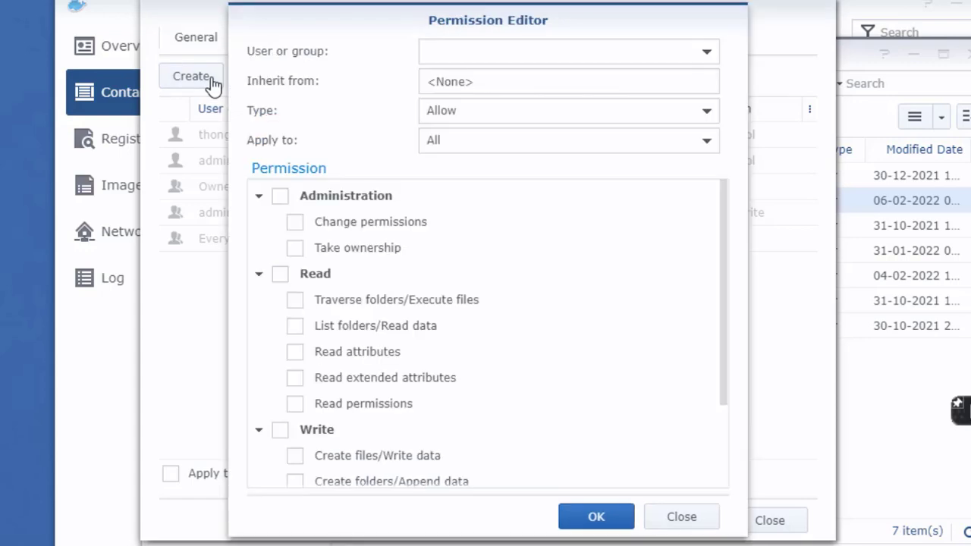
pyautogui.click(460, 52)
pyautogui.write('ev')
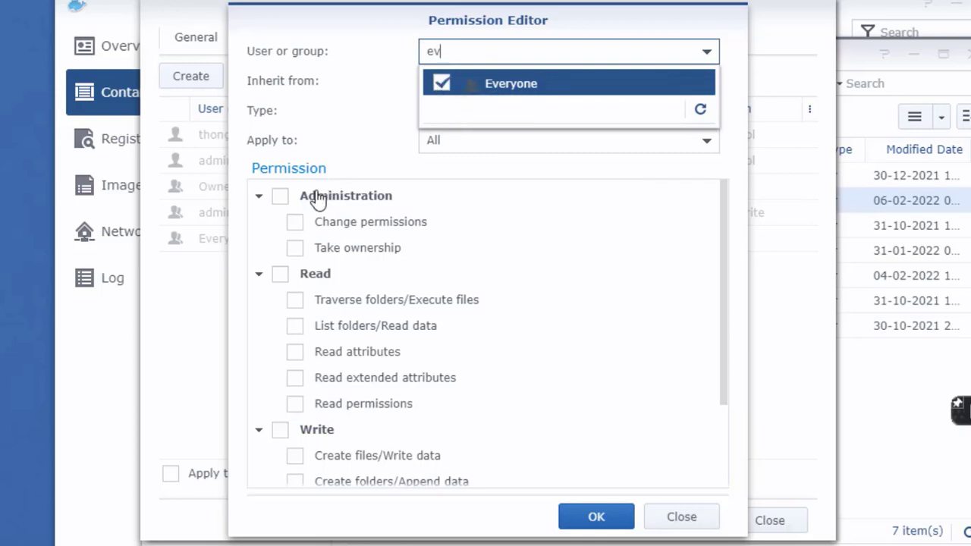
pyautogui.click(281, 209)
pyautogui.click(280, 199)
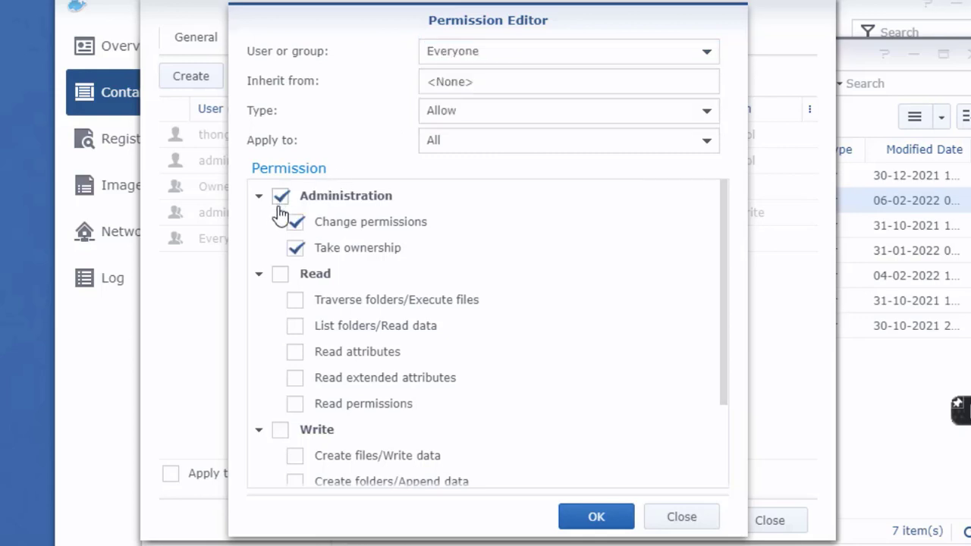
pyautogui.click(281, 275)
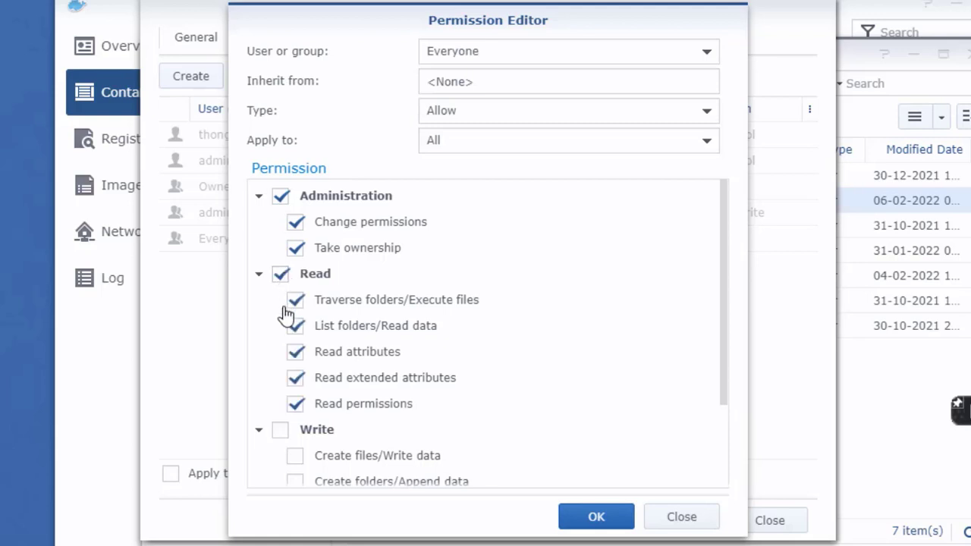
pyautogui.click(281, 430)
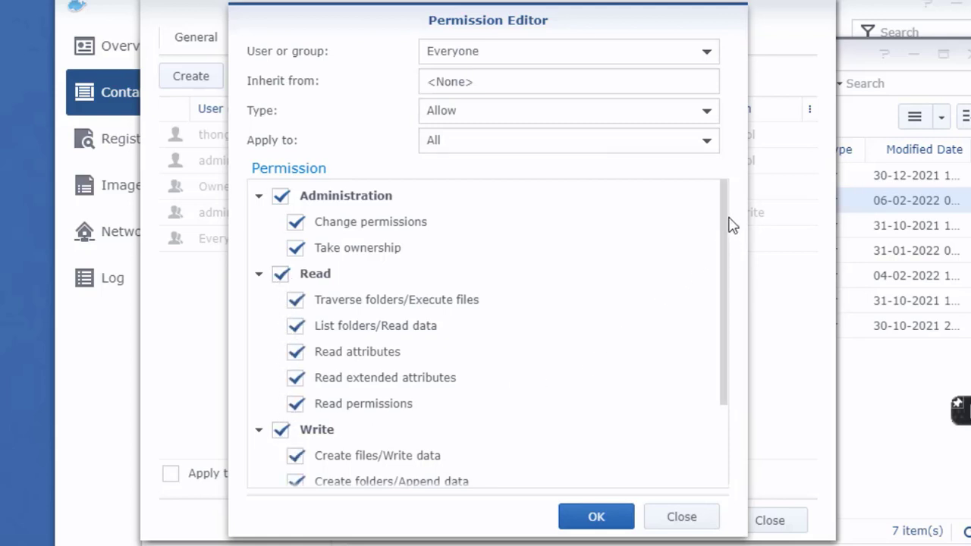
pyautogui.moveTo(724, 220); pyautogui.dragTo(729, 332)
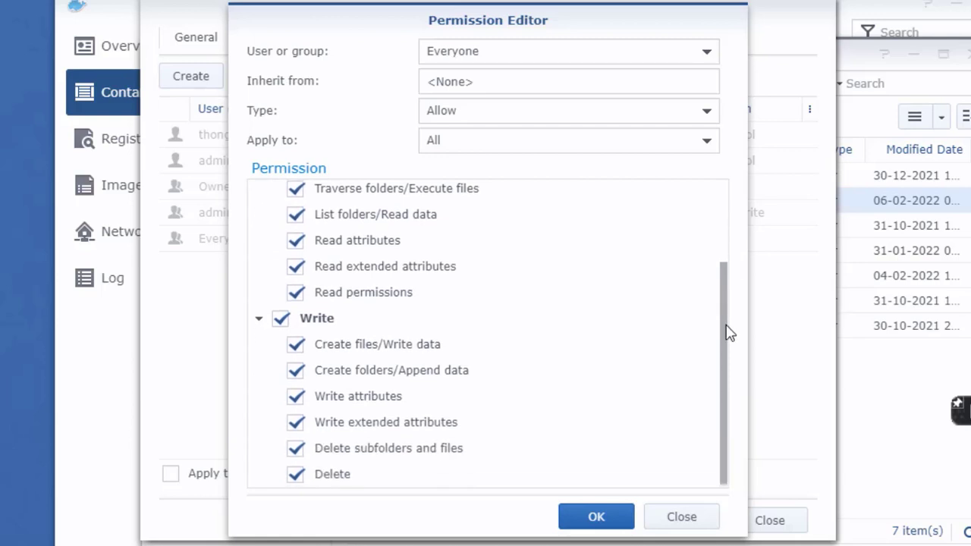
pyautogui.moveTo(729, 281); pyautogui.dragTo(728, 200)
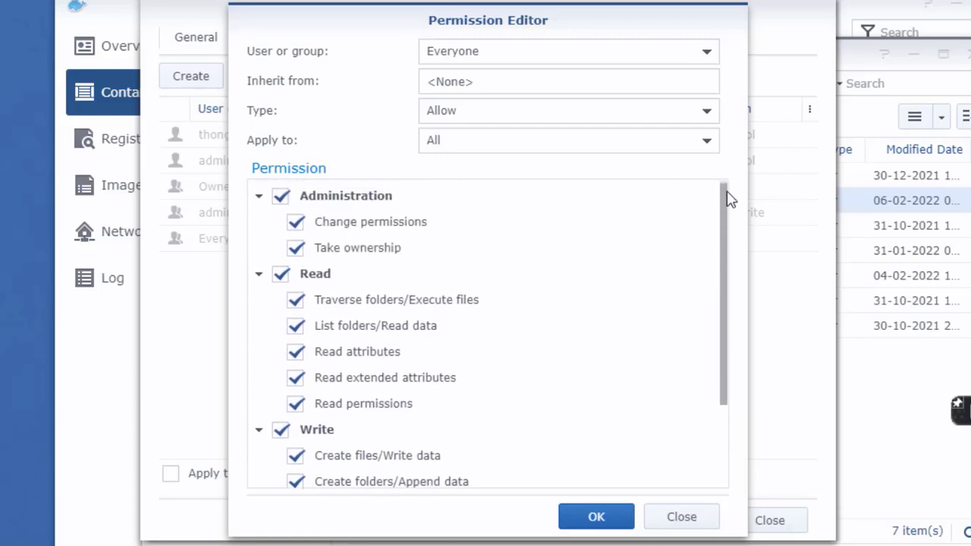
pyautogui.click(619, 520)
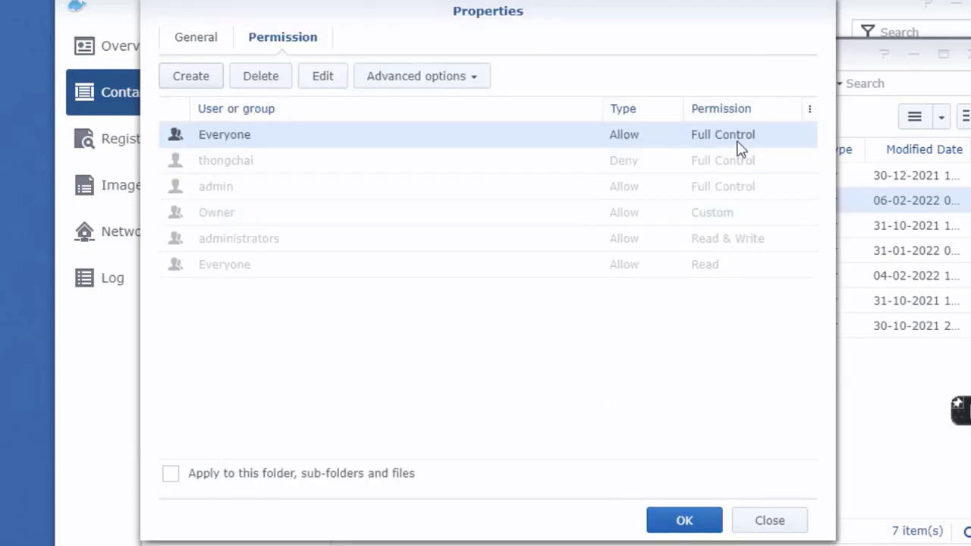
pyautogui.click(710, 520)
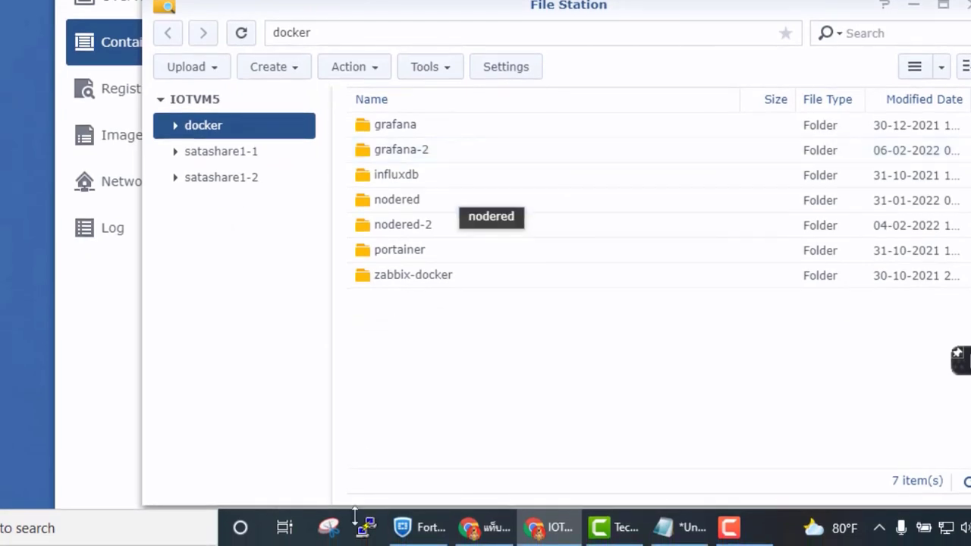
# Launch PuTTY and connect via SSH to 192.168.220.5 on port 22.
pyautogui.click(367, 529)
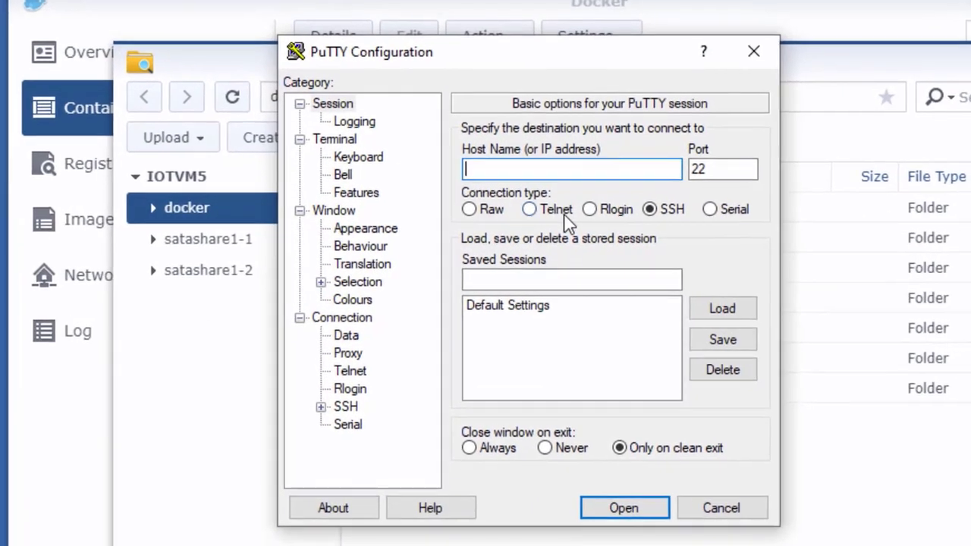
pyautogui.click(579, 211)
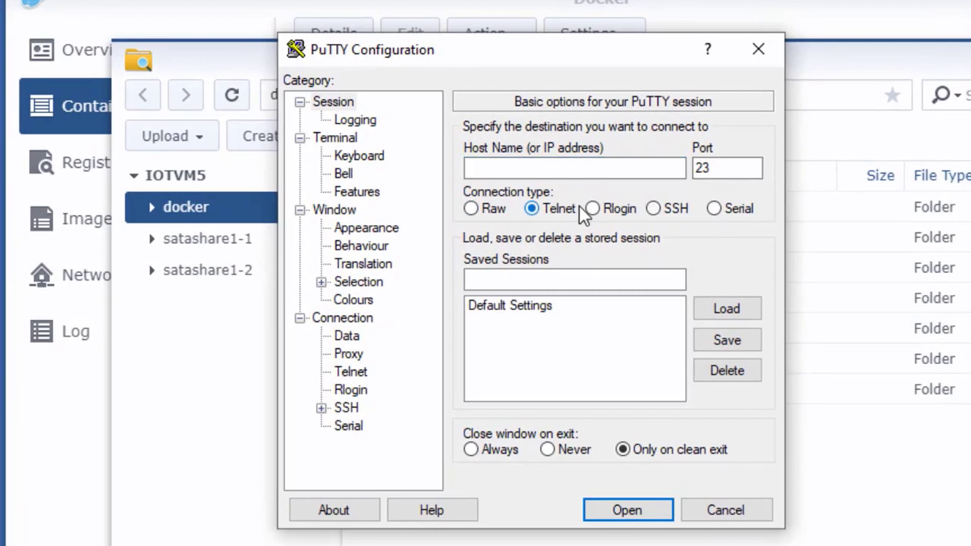
pyautogui.click(676, 211)
pyautogui.click(662, 174)
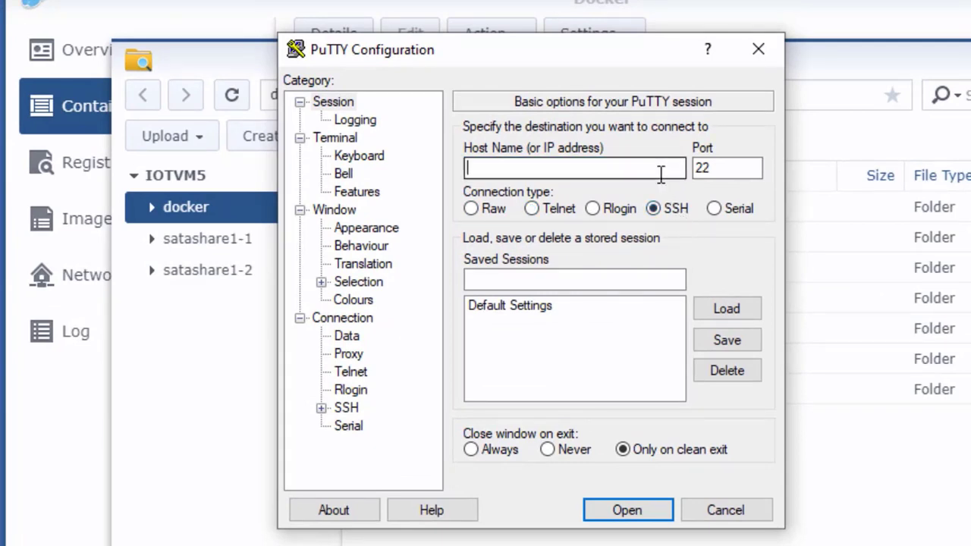
pyautogui.write('192')
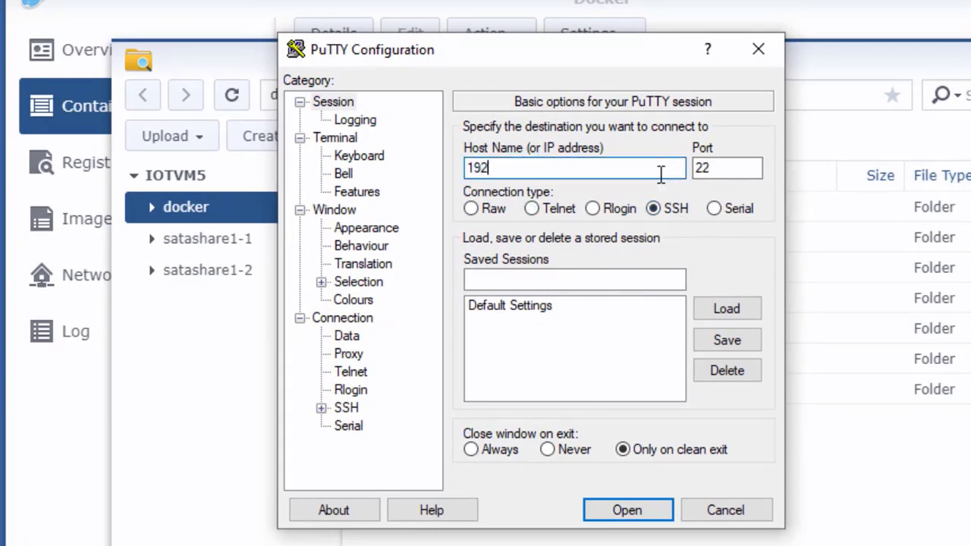
pyautogui.write('.168.220.5')
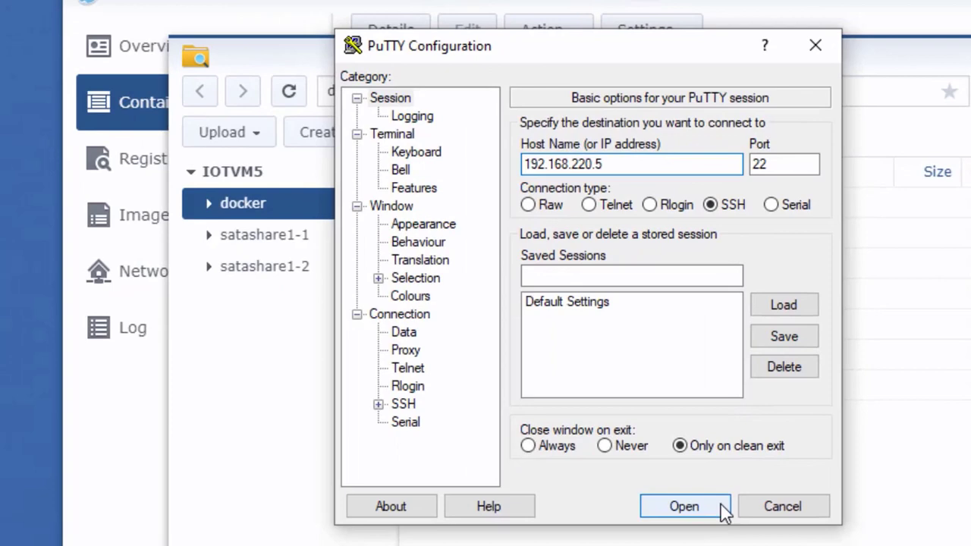
pyautogui.click(666, 514)
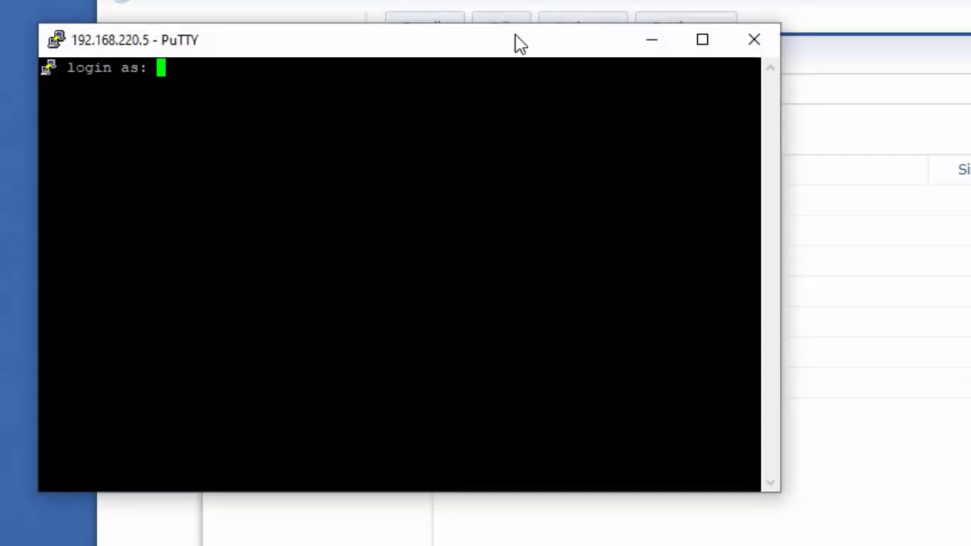
# Log in to IOTVM5 with the administrator username and password.
pyautogui.moveTo(516, 41); pyautogui.dragTo(733, 182)
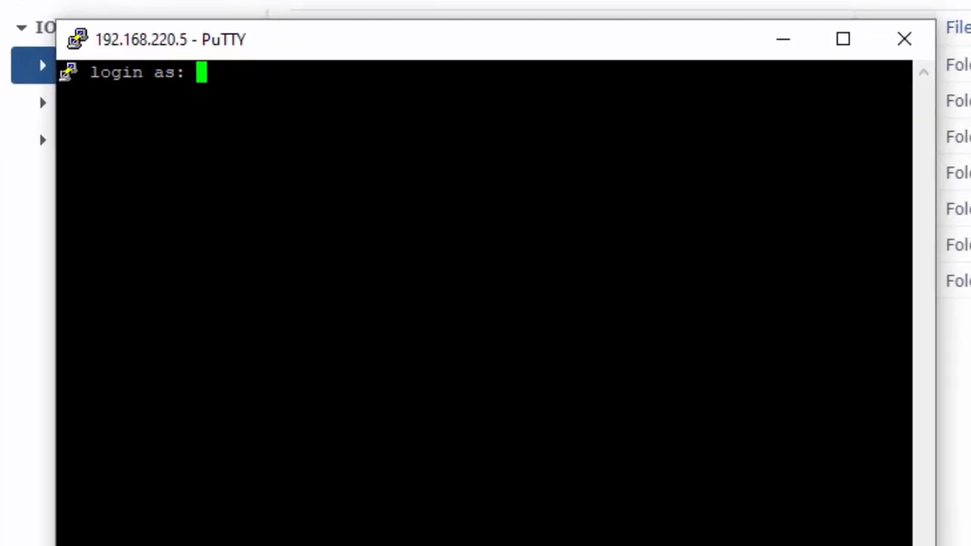
pyautogui.write('admin')
pyautogui.press('Return')
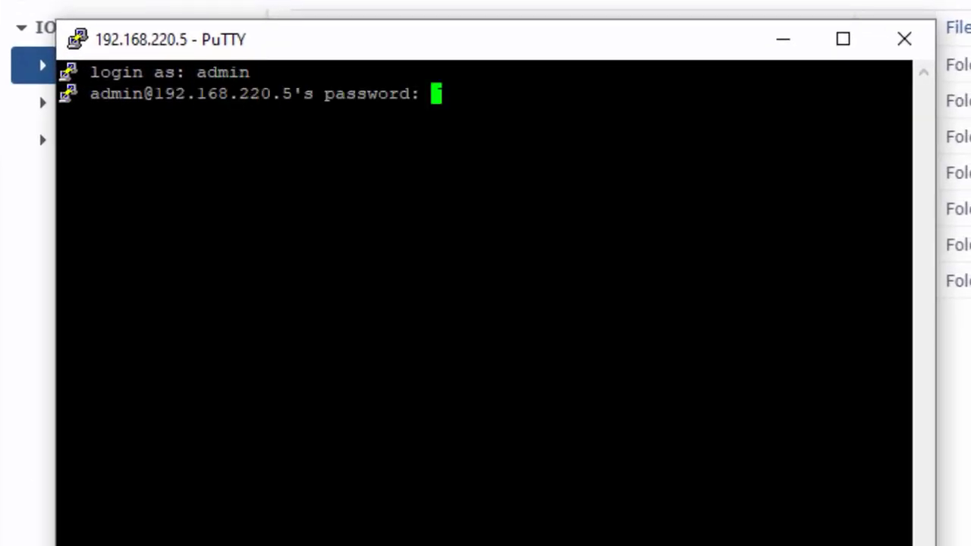
pyautogui.press('Return')
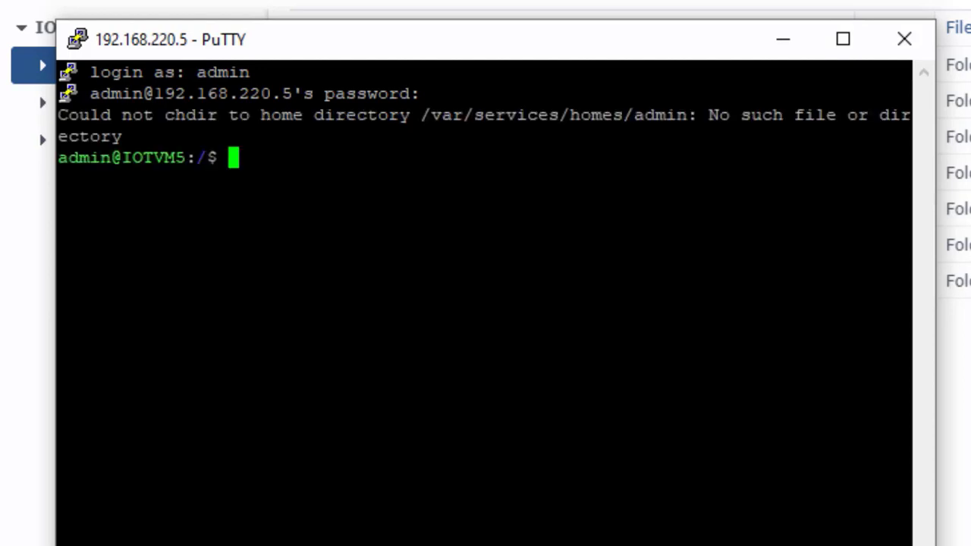
# Become root with sudo su -, then return to the Notepad notes.
pyautogui.write('sudo s')
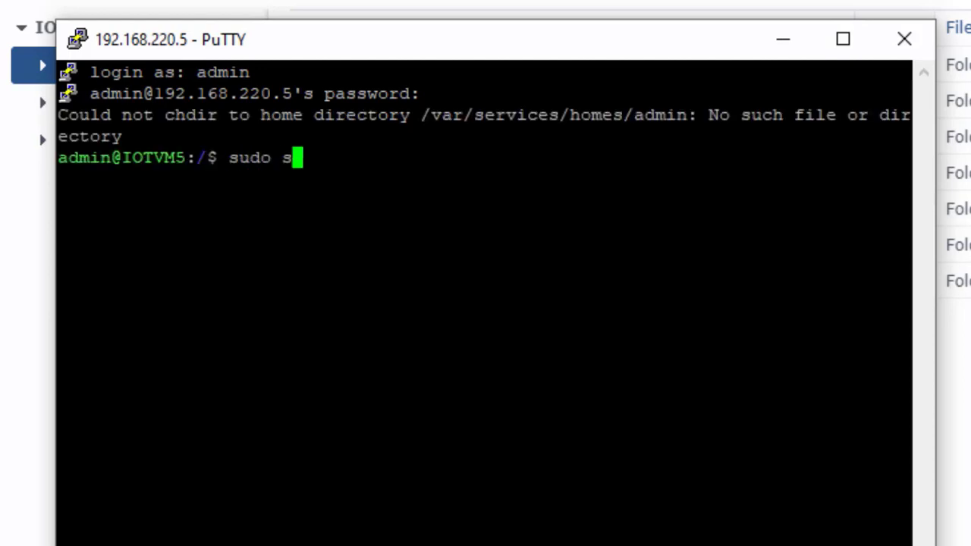
pyautogui.write('u -')
pyautogui.press('Return')
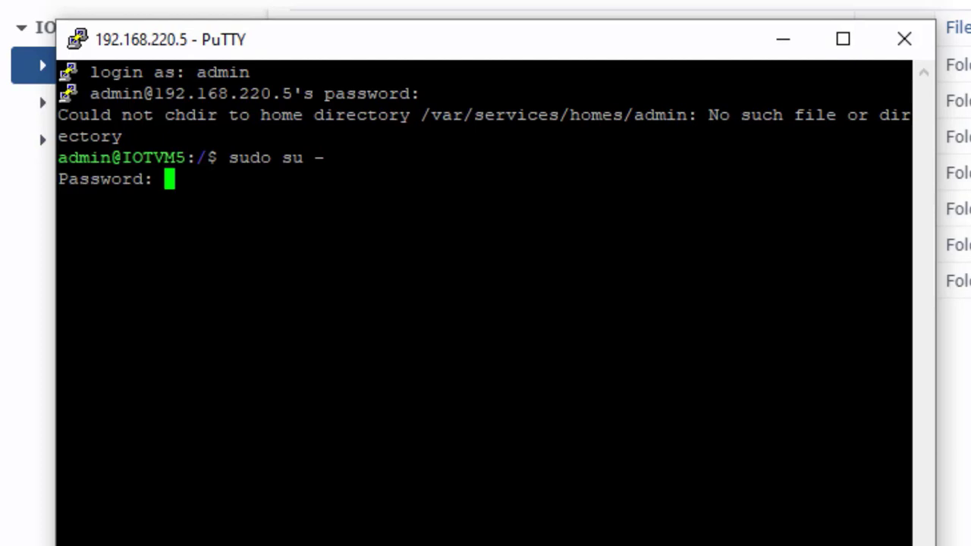
pyautogui.press('Return')
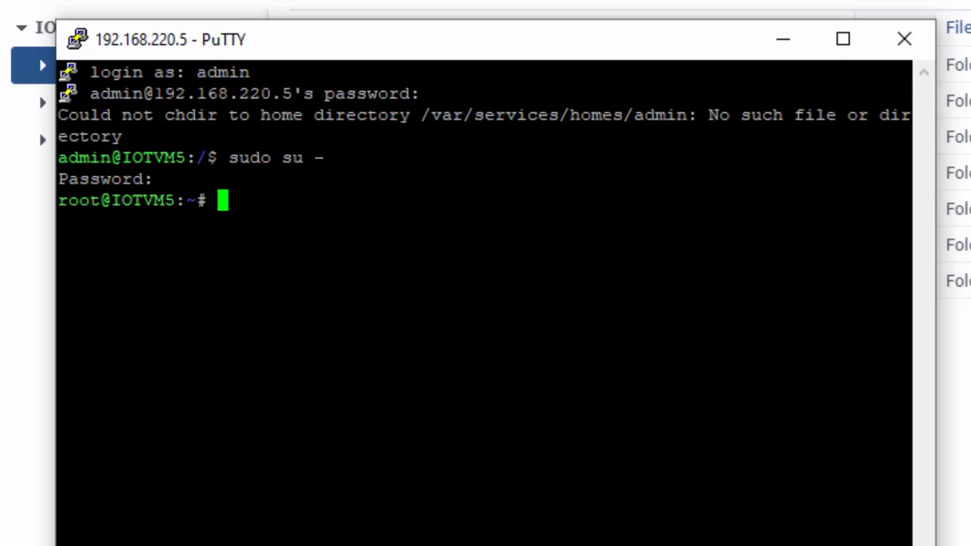
pyautogui.hotkey('alt', 'Tab')
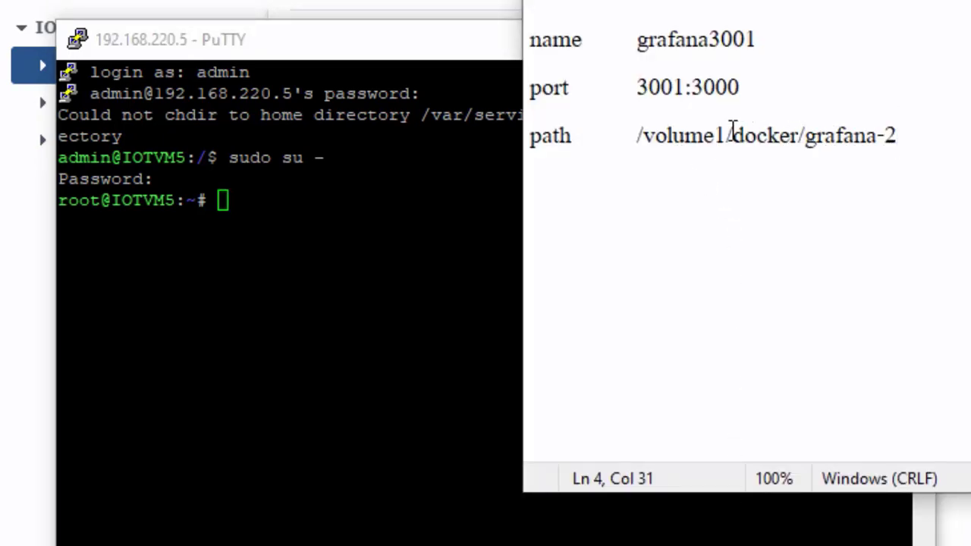
# Copy the path /volume1/docker/grafana-2 from the notes.
pyautogui.click(731, 134)
pyautogui.moveTo(897, 135); pyautogui.dragTo(638, 138)
pyautogui.rightClick(695, 138)
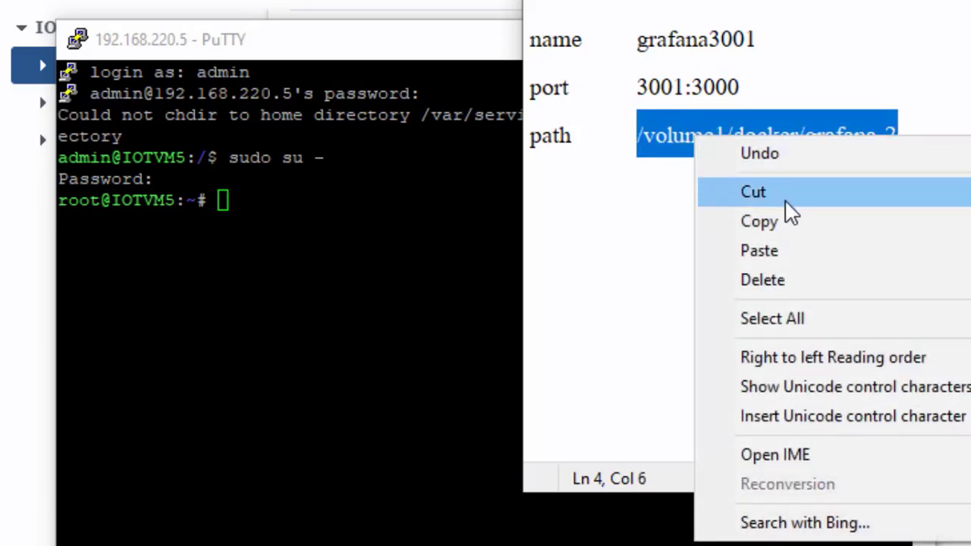
pyautogui.click(802, 228)
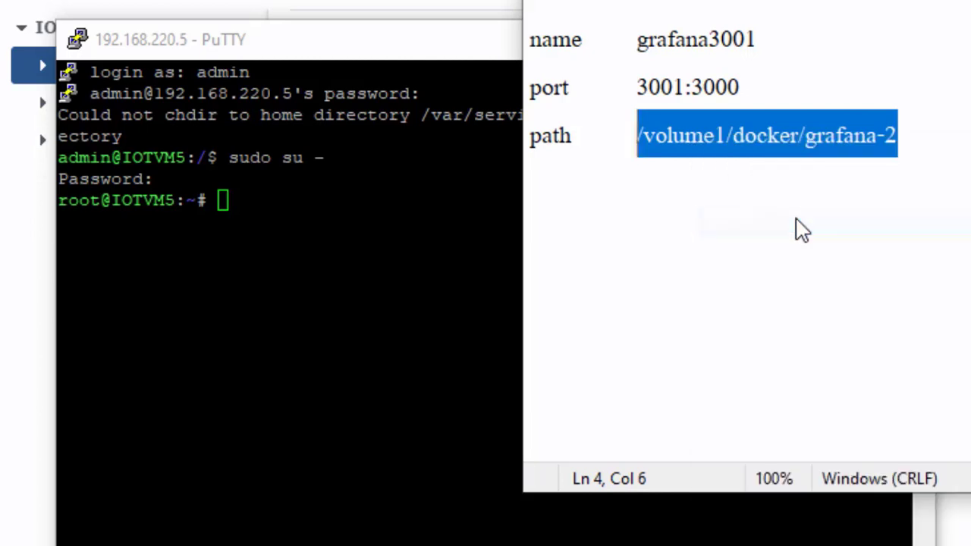
# Run cd /volume1/docker/grafana-2 in PuTTY and widen the terminal window.
pyautogui.hotkey('alt', 'Tab')
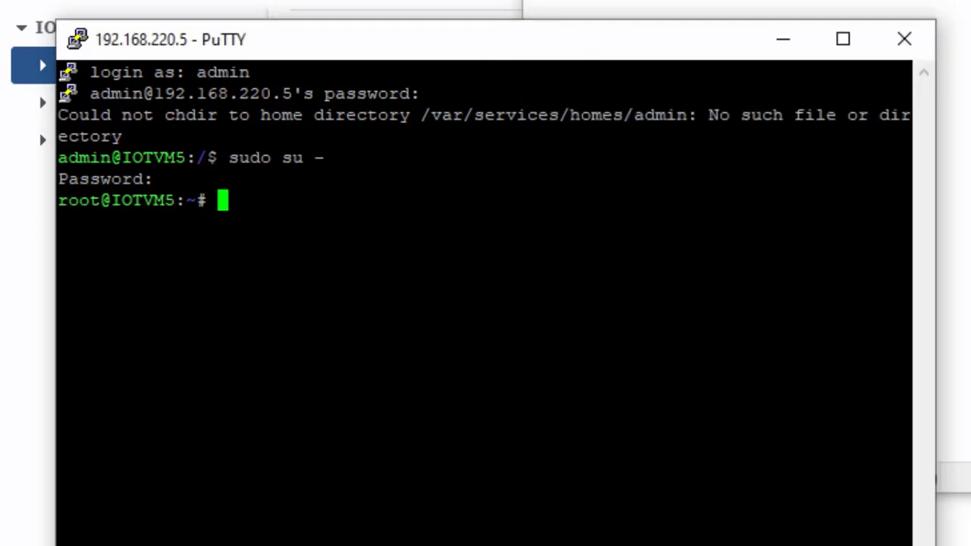
pyautogui.write('cd')
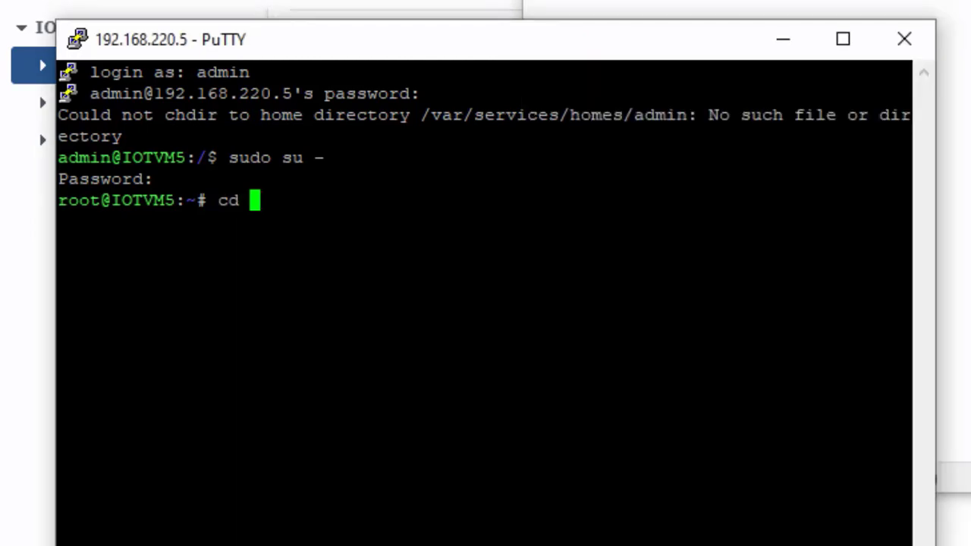
pyautogui.press('shift+Insert')
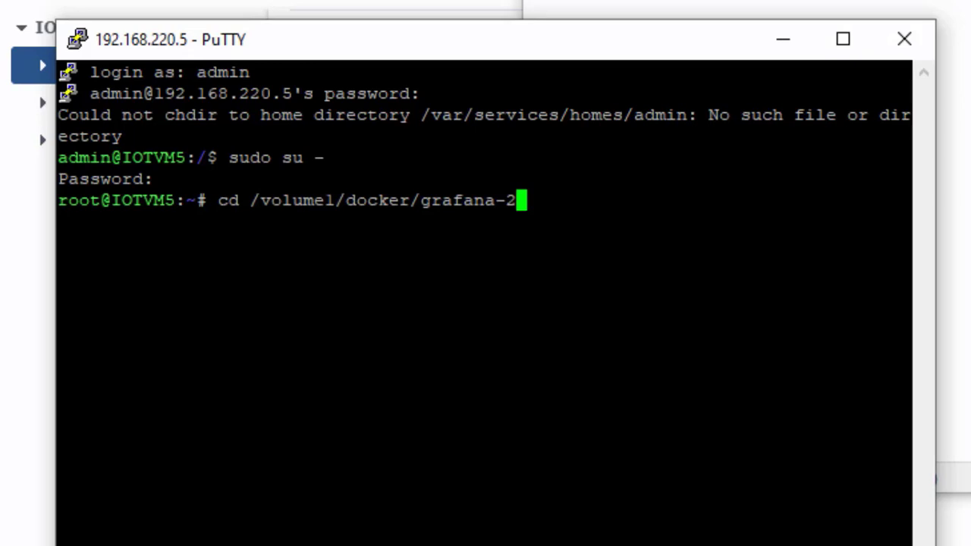
pyautogui.press('Return')
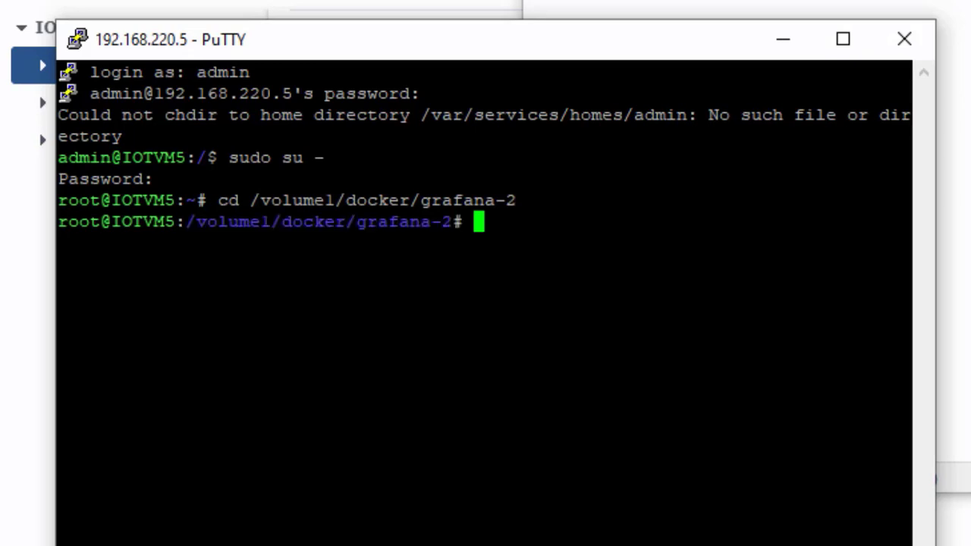
pyautogui.moveTo(936, 269); pyautogui.dragTo(970, 269)
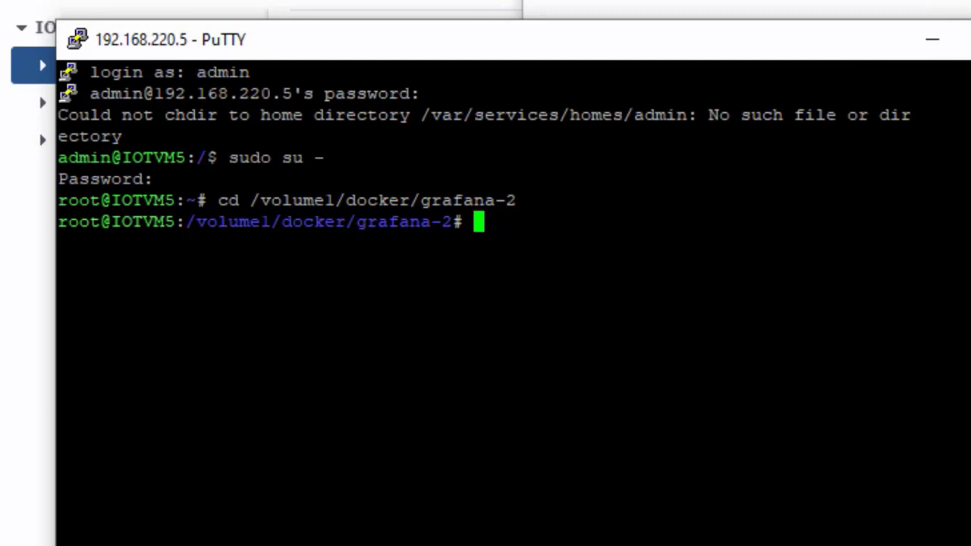
# Begin a docker run for container grafana3001 mapping host port 3001 to 3000.
pyautogui.write('docker u')
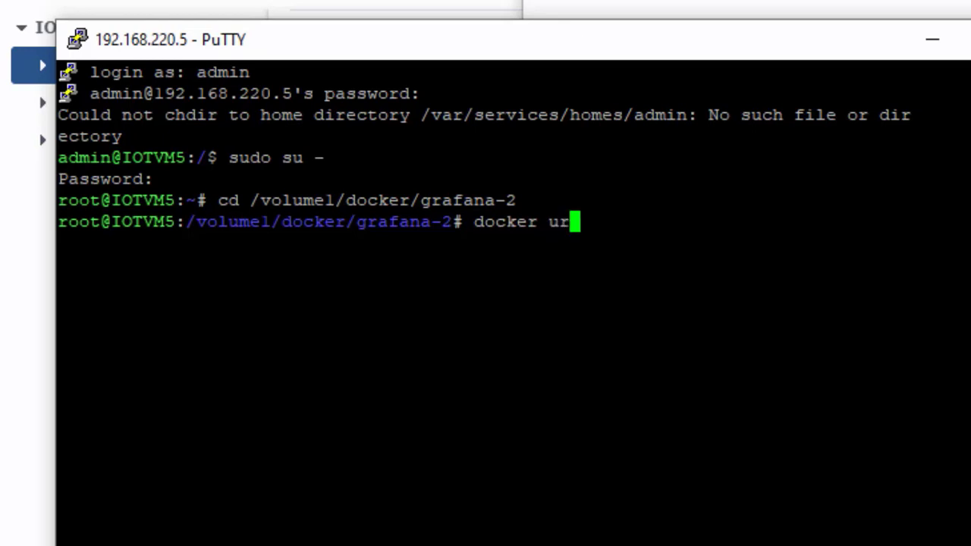
pyautogui.press('BackSpace')
pyautogui.write('run -d --name')
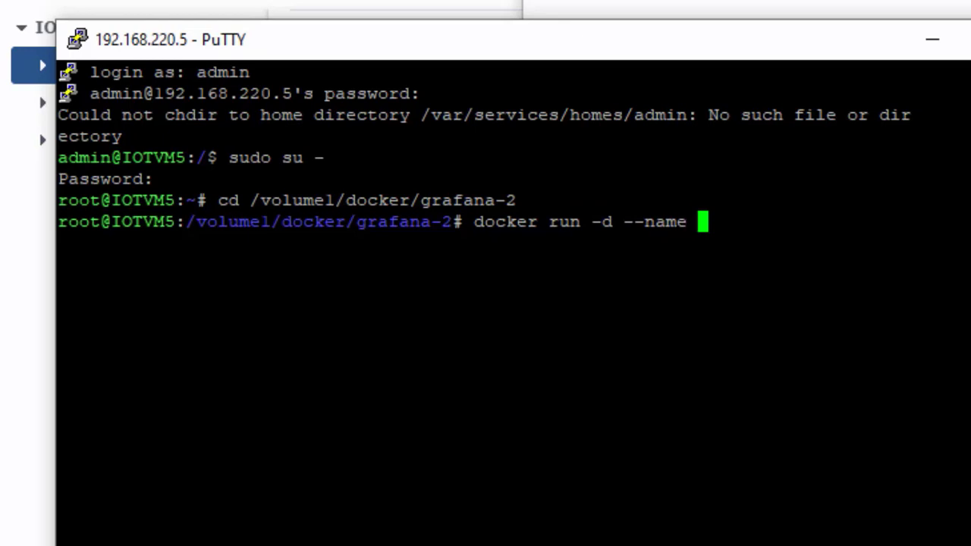
pyautogui.write(' grafana')
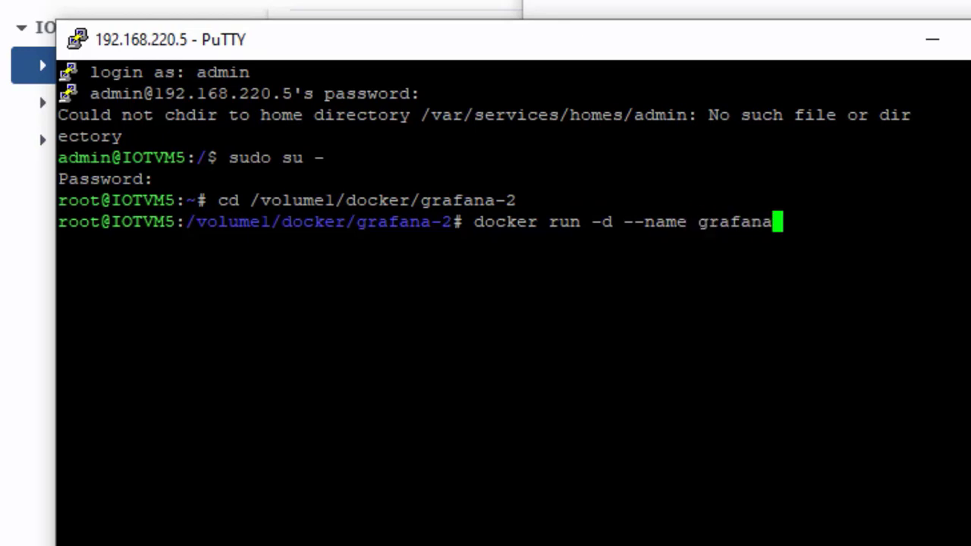
pyautogui.write('3001 ')
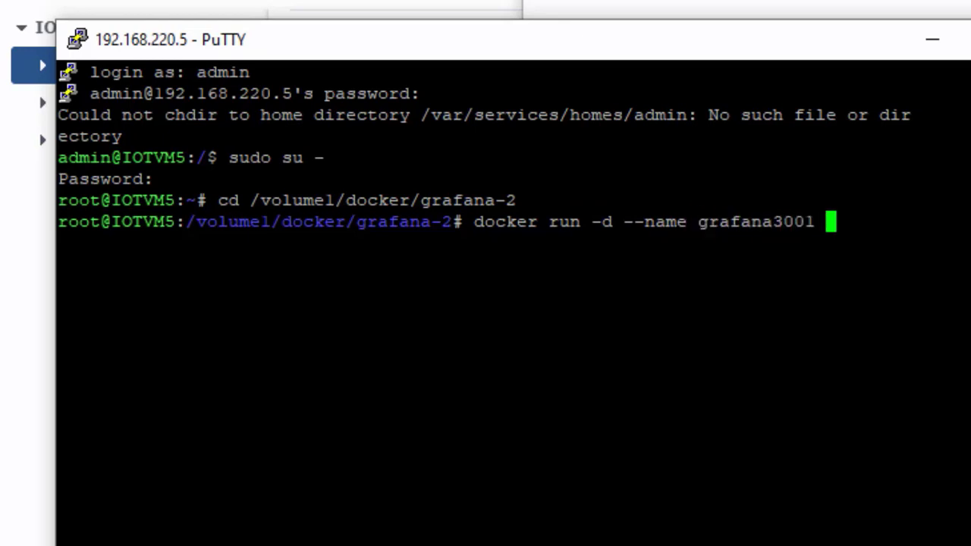
pyautogui.write('\\')
pyautogui.press('Return')
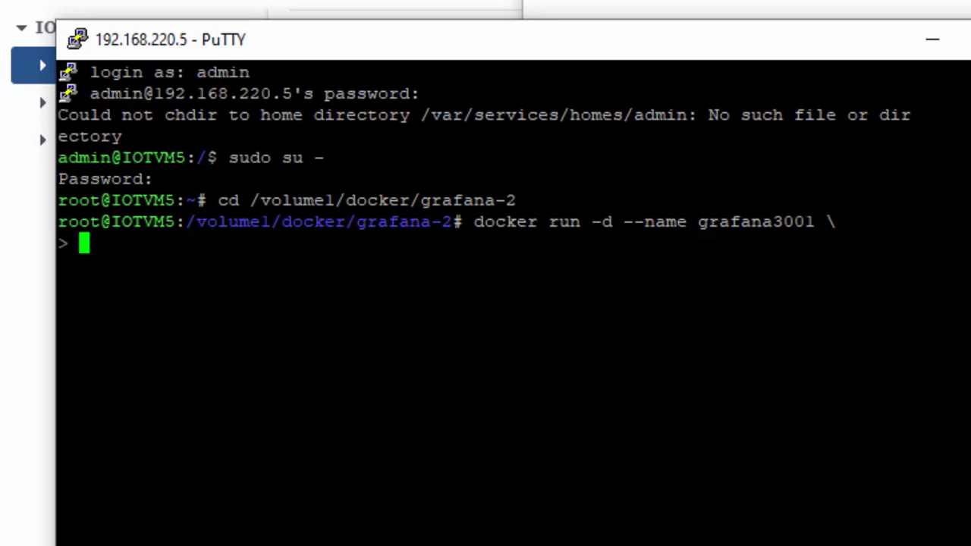
pyautogui.write('-')
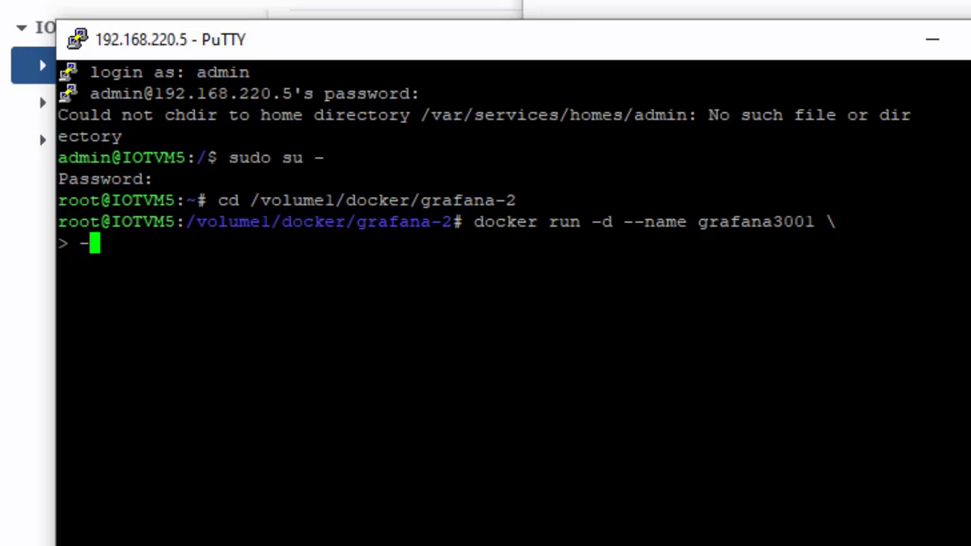
pyautogui.write('p 3000')
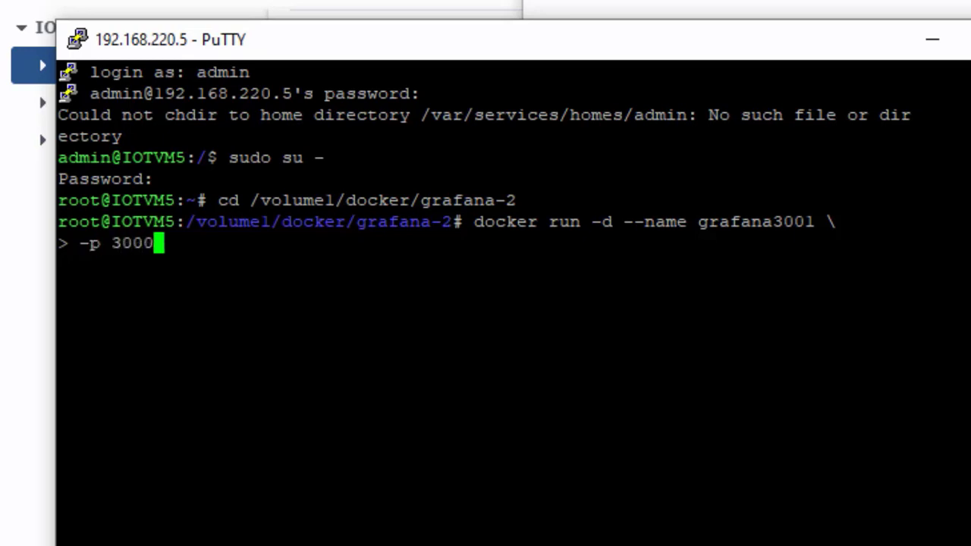
pyautogui.press('BackSpace')
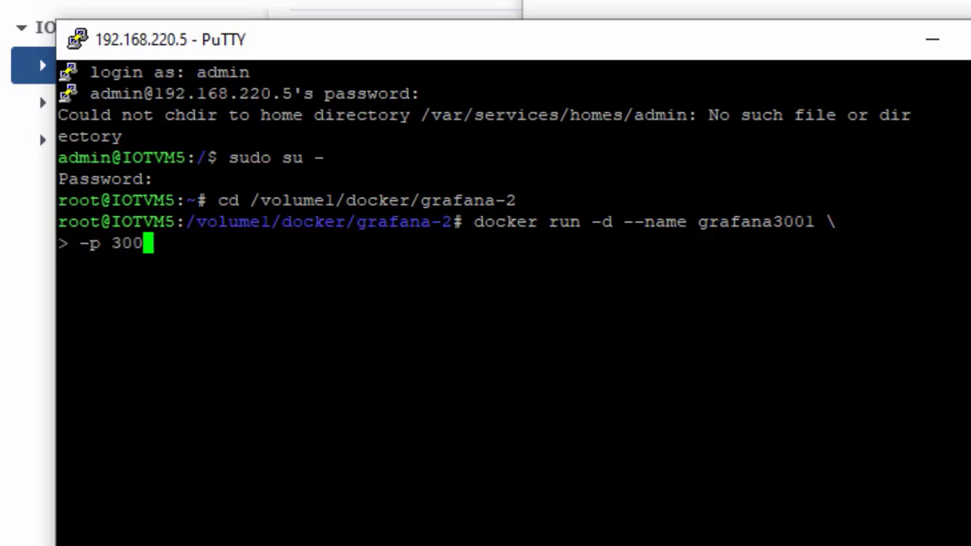
pyautogui.write('1:3000')
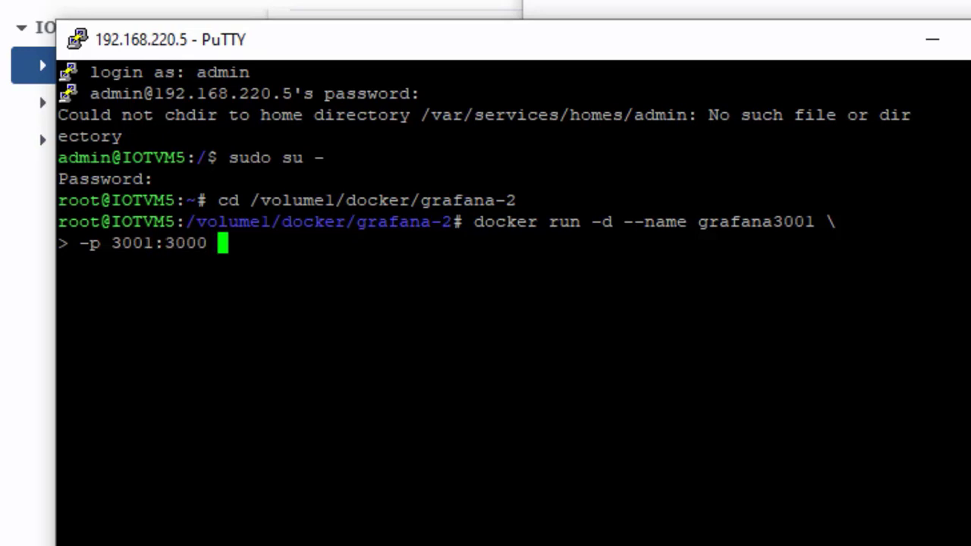
pyautogui.write(' \\')
pyautogui.press('Return')
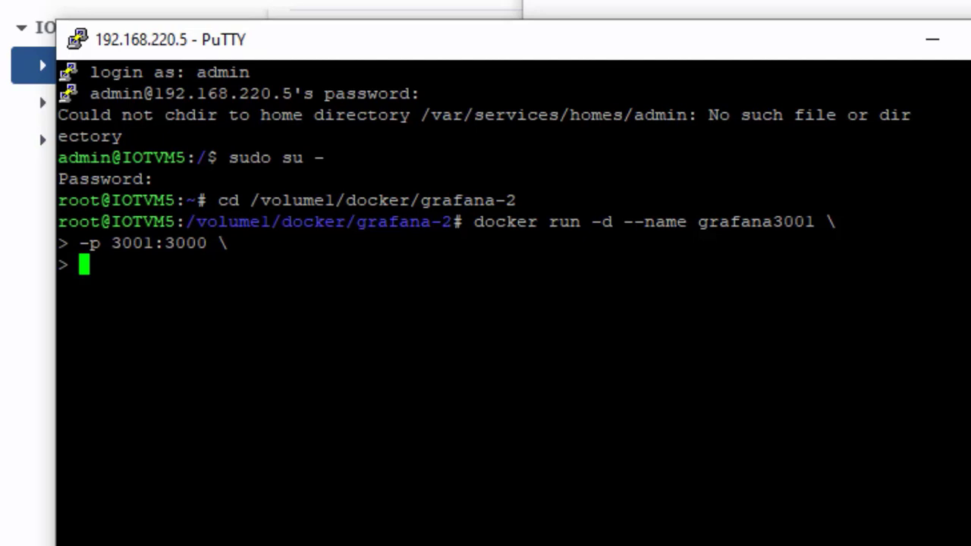
# Add a volume mounting the pasted grafana-2 path at /var/lib/grafana/plugine.
pyautogui.write('-v')
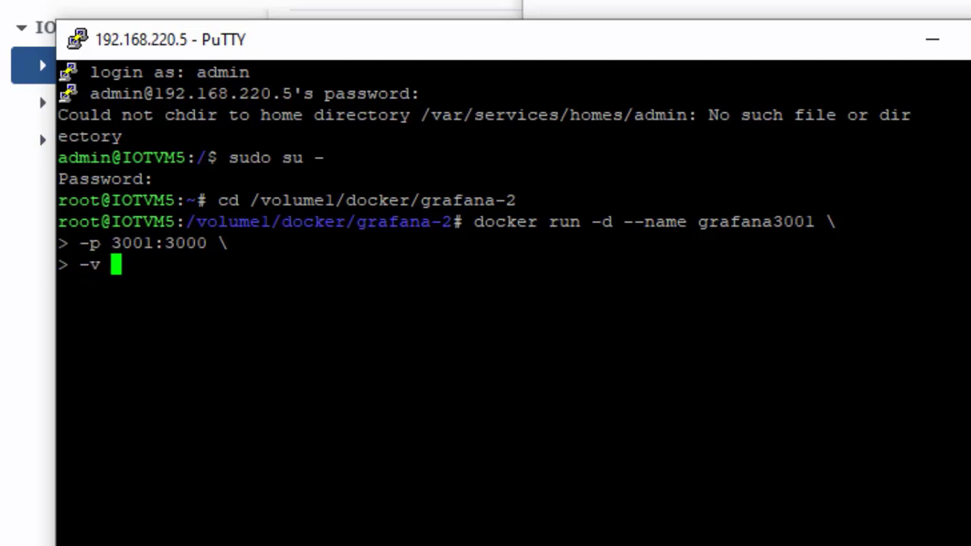
pyautogui.hotkey('alt', 'Tab')
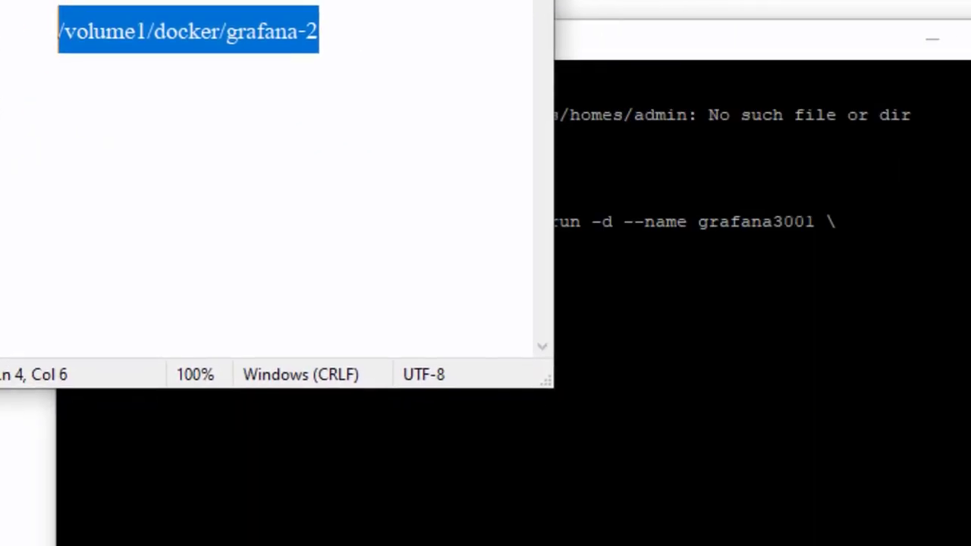
pyautogui.hotkey('alt', 'Tab')
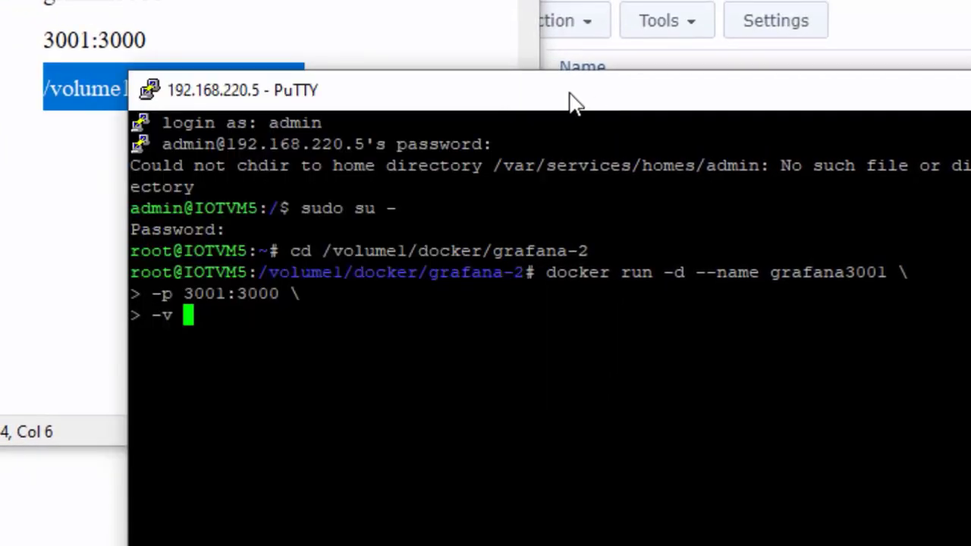
pyautogui.moveTo(574, 101); pyautogui.dragTo(779, 59)
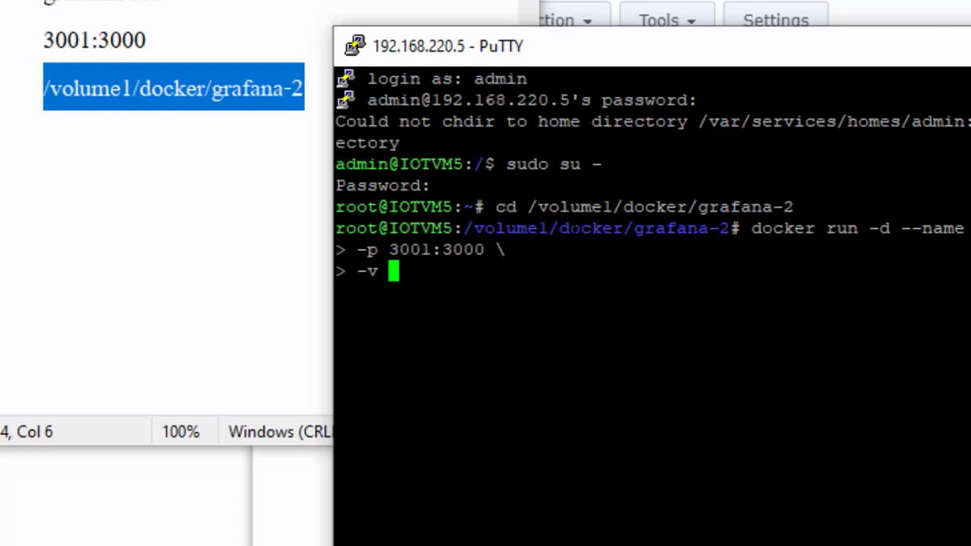
pyautogui.write('/')
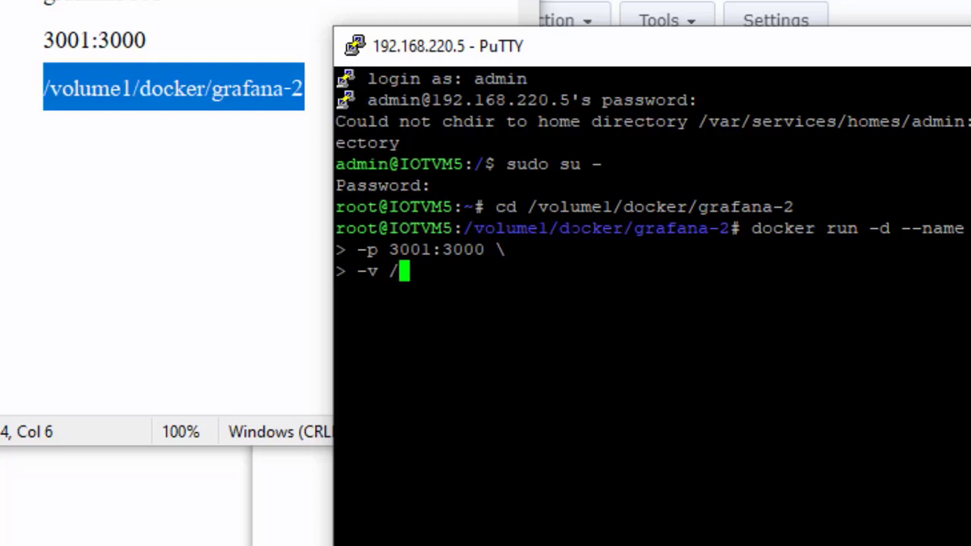
pyautogui.press('BackSpace')
pyautogui.press('shift+Insert')
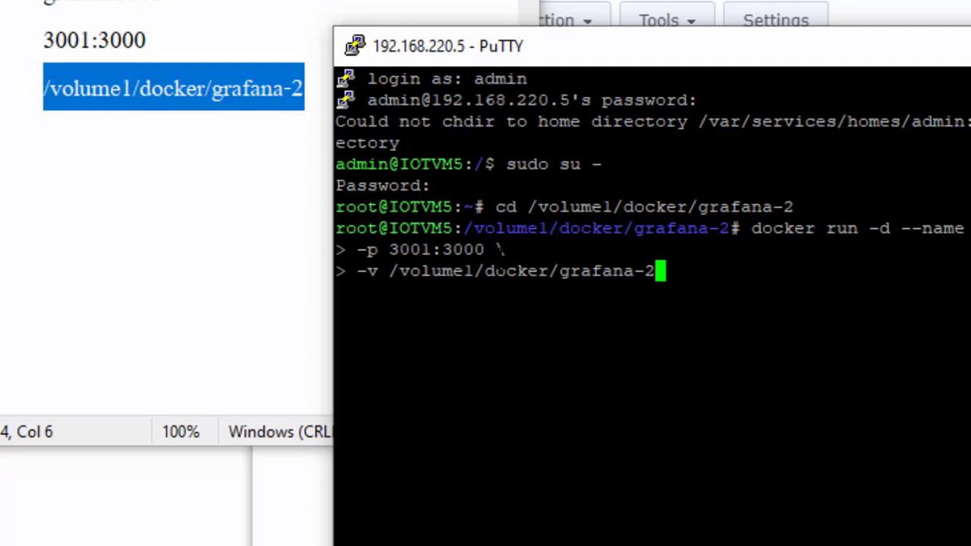
pyautogui.write(':/')
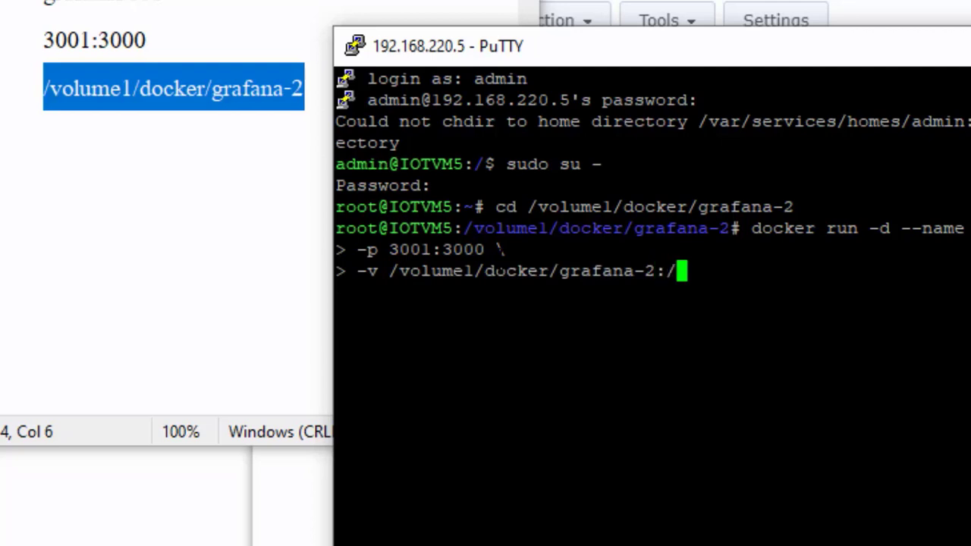
pyautogui.write('var/li')
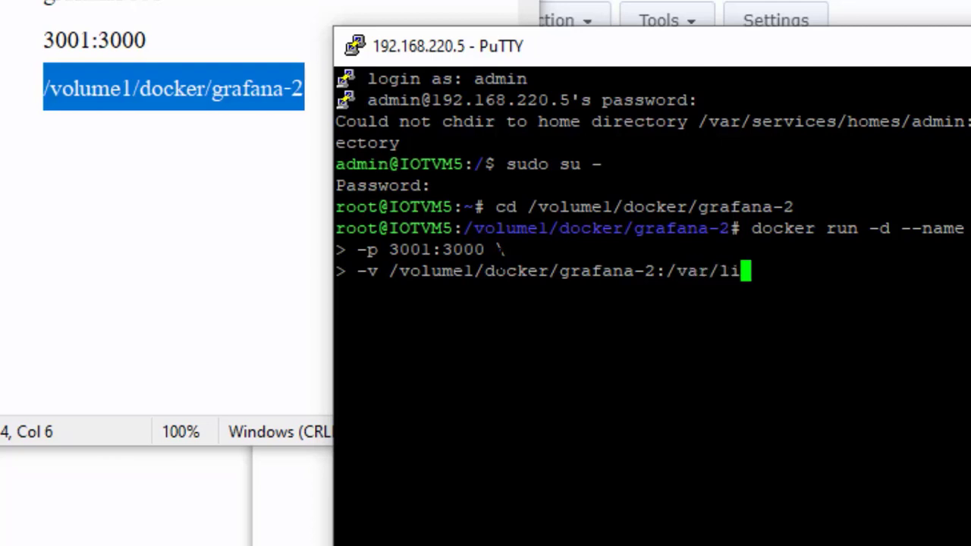
pyautogui.write('b/grafana')
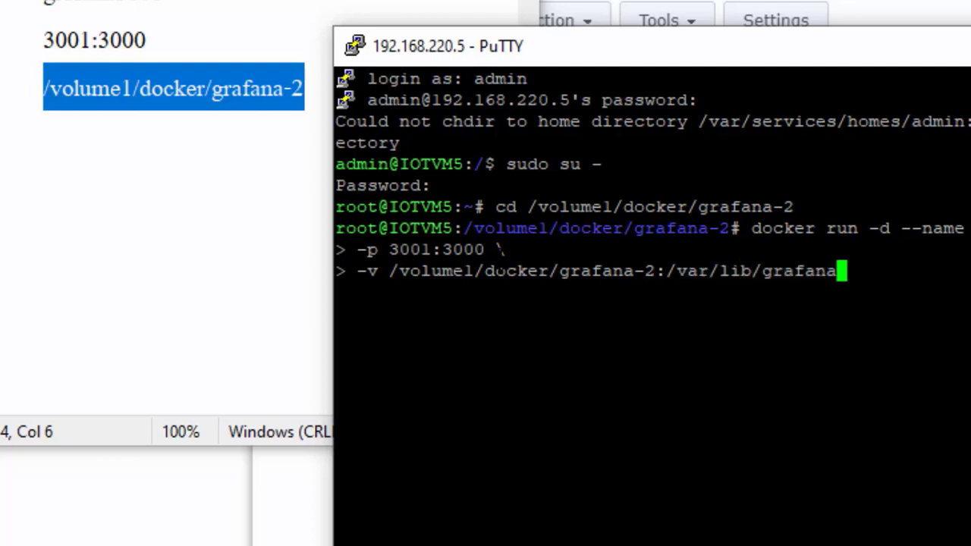
pyautogui.write('/p')
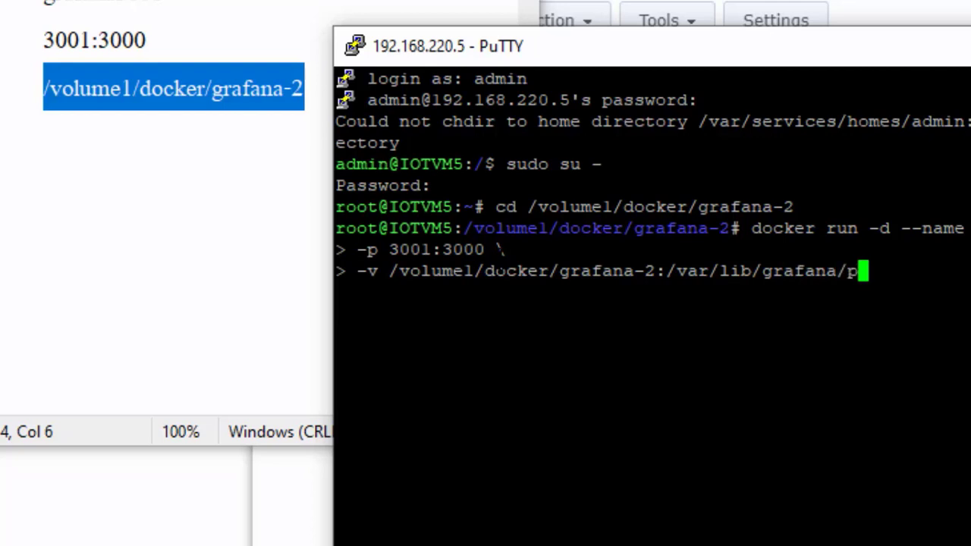
pyautogui.write('lug')
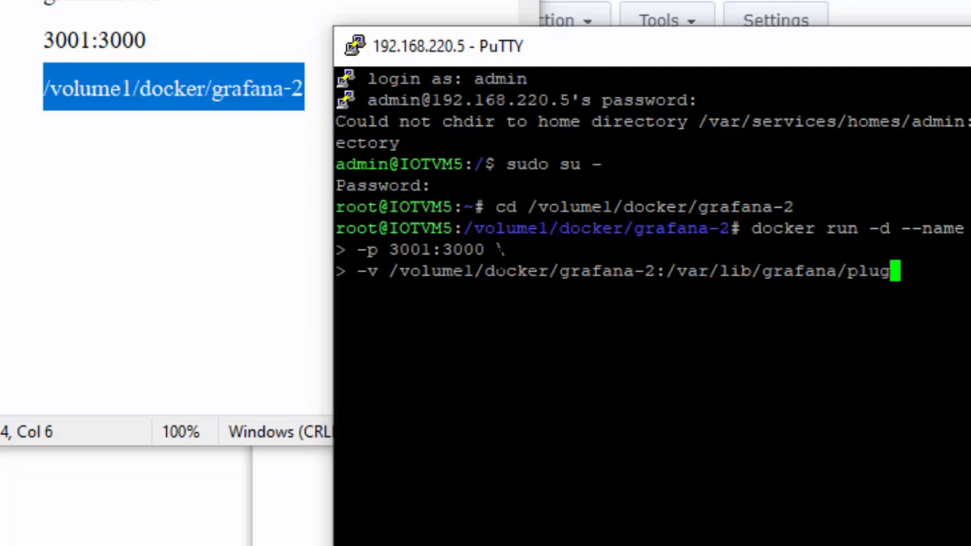
pyautogui.write('ine')
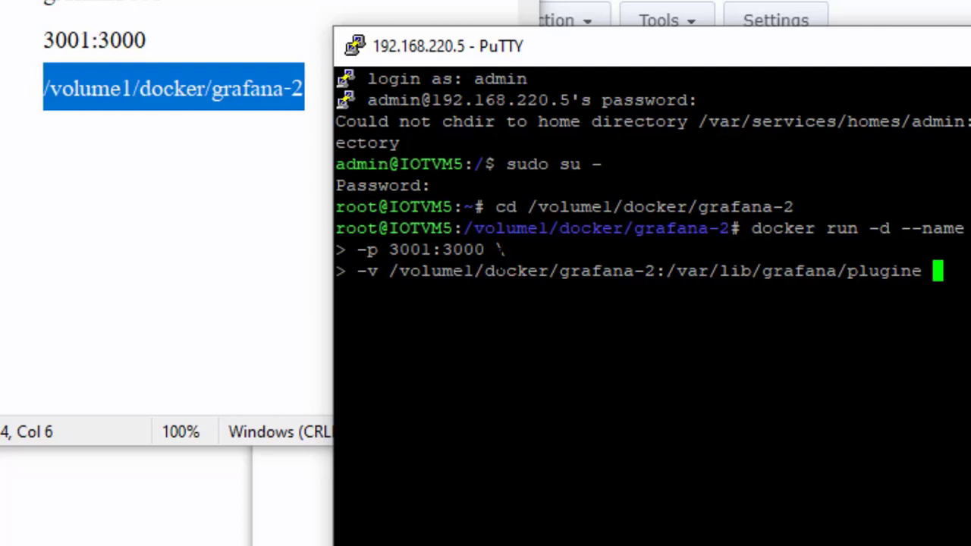
pyautogui.write(' \\')
pyautogui.press('Return')
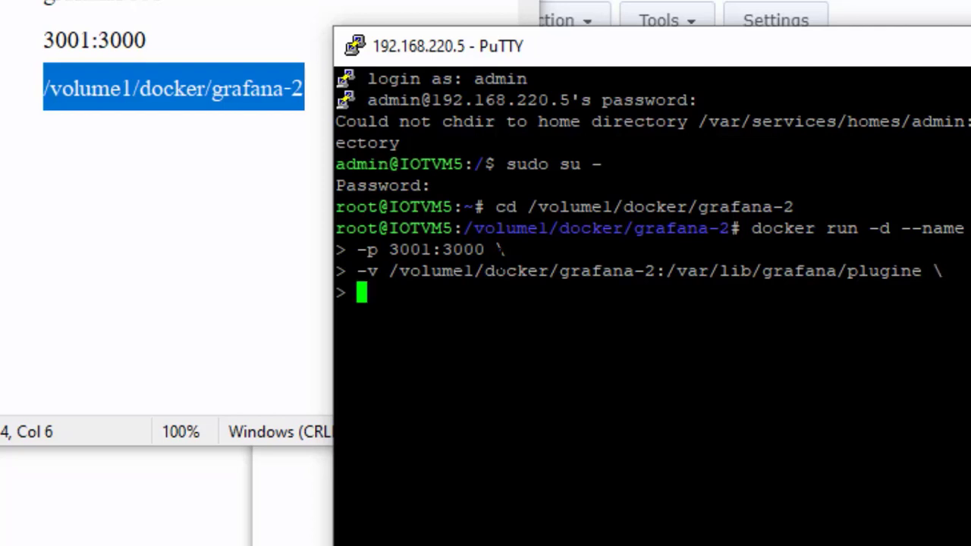
# Add --restart always and the grafana/grafana image, then cancel the command with Ctrl+C.
pyautogui.write('--re')
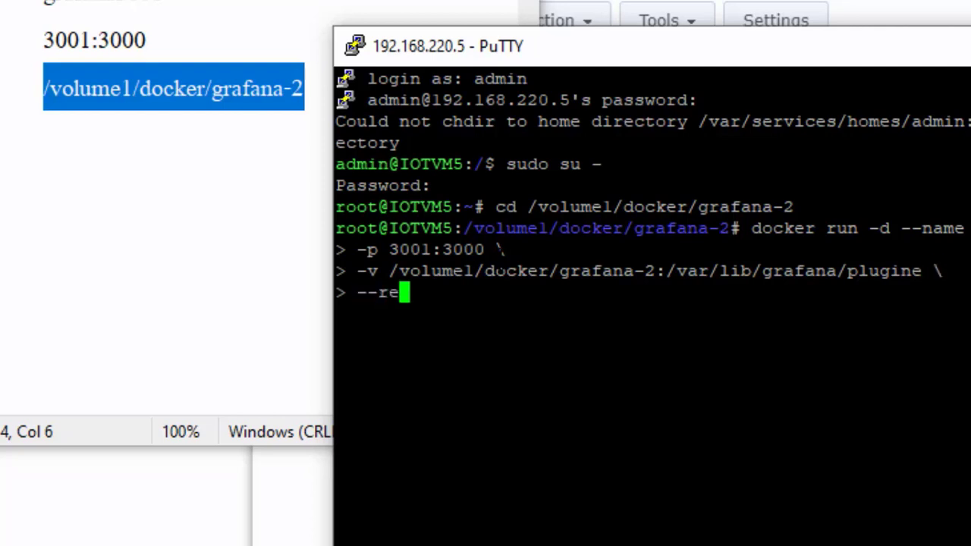
pyautogui.write('start ')
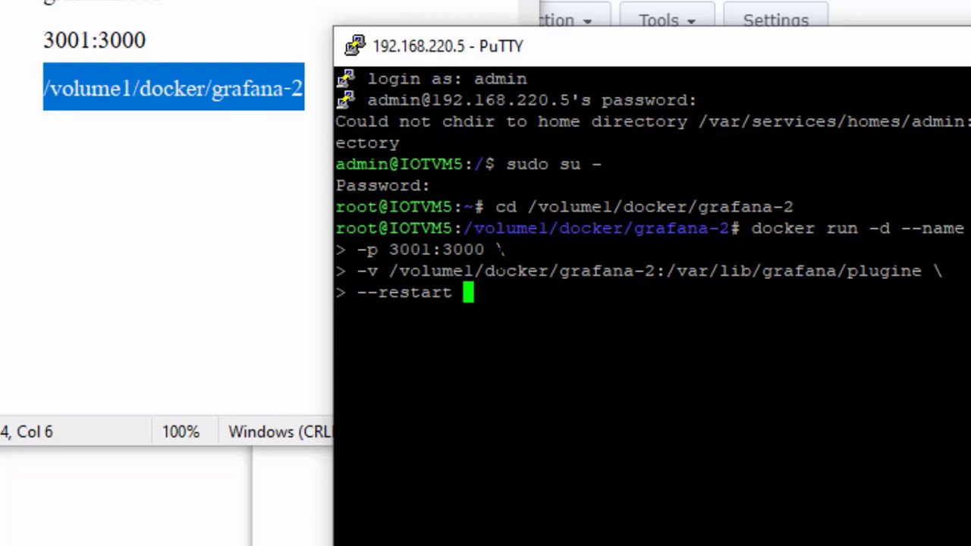
pyautogui.write('always ')
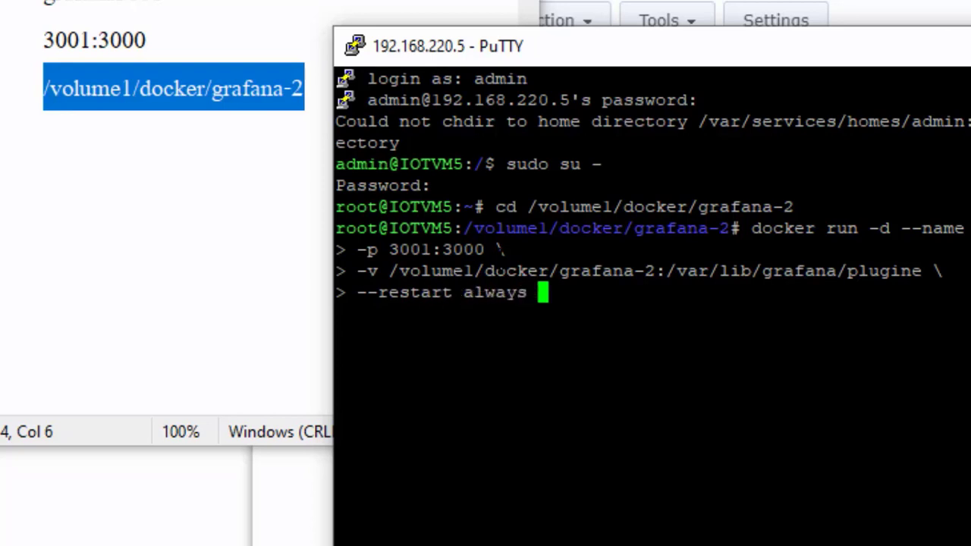
pyautogui.write('\\')
pyautogui.press('Return')
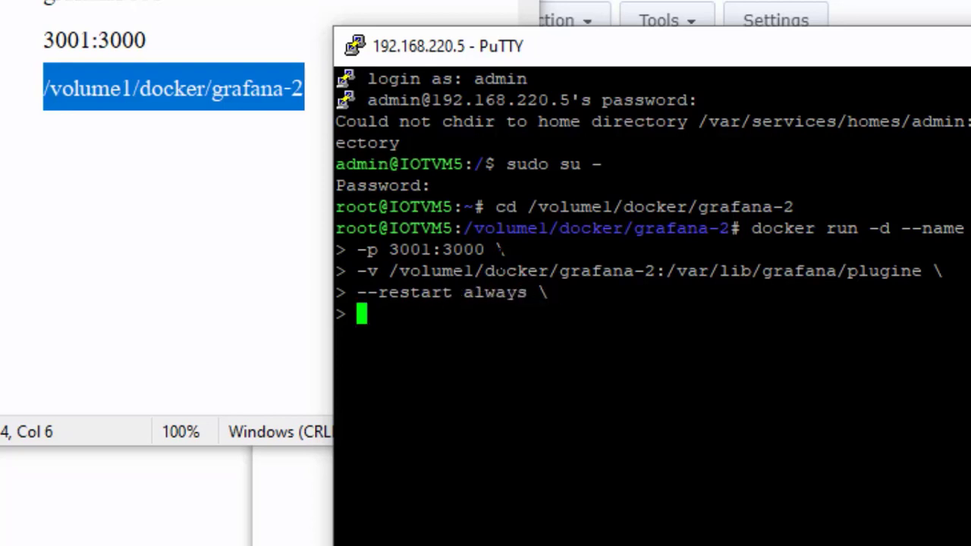
pyautogui.write('grafana/gr')
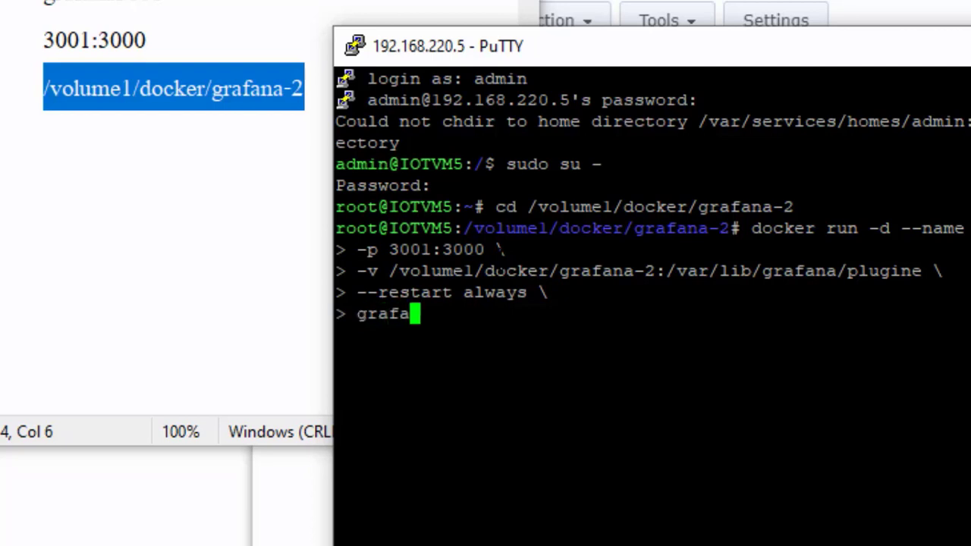
pyautogui.write('afana')
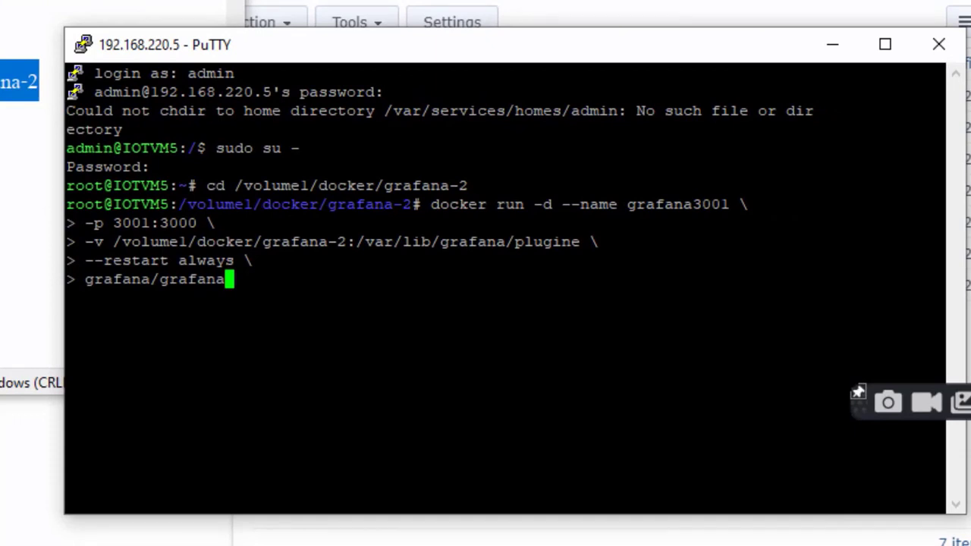
pyautogui.press('Up')
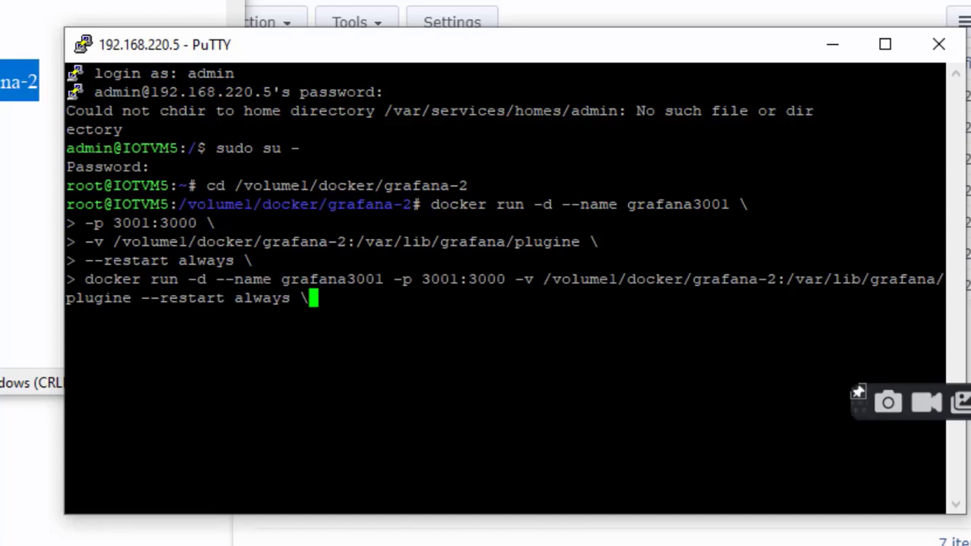
pyautogui.hotkey('ctrl', 'c')
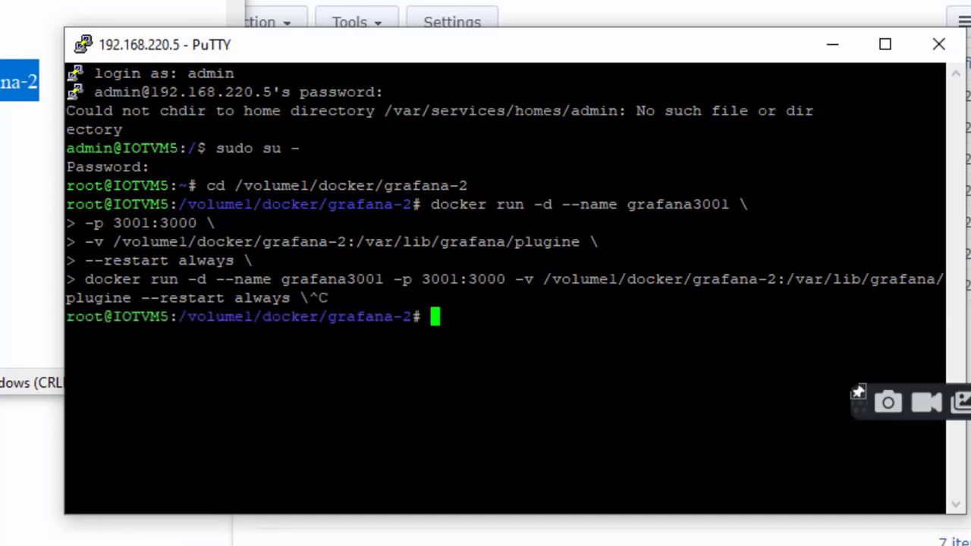
# Retype docker run -d --name grafana3001 with port mapping 3001:3000.
pyautogui.write('docker run -')
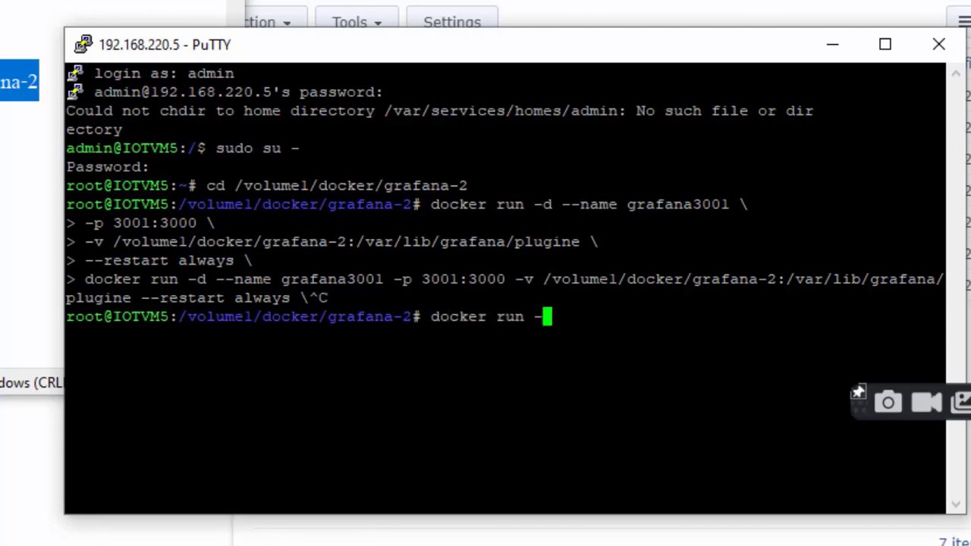
pyautogui.write('d --name')
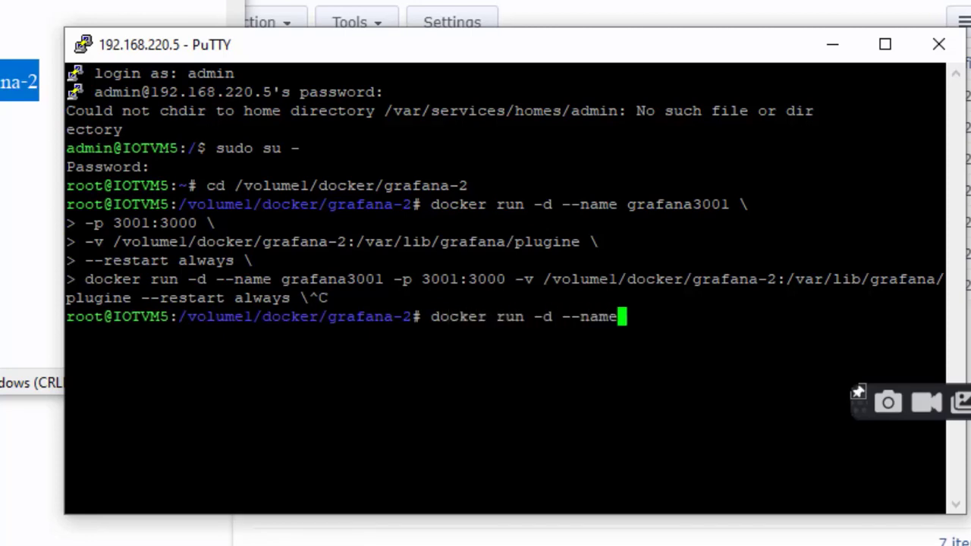
pyautogui.write(' grafana3001')
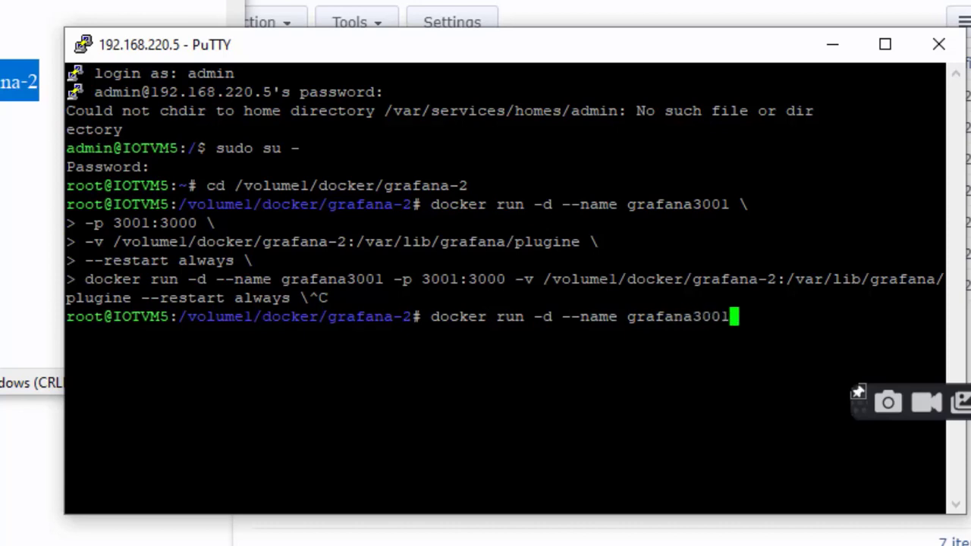
pyautogui.write(' \\')
pyautogui.press('Return')
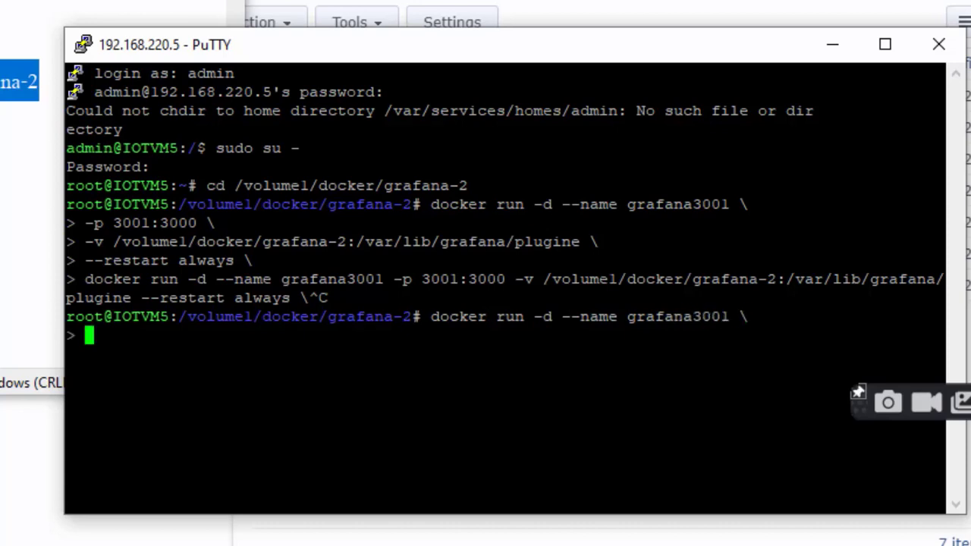
pyautogui.write('-p 300')
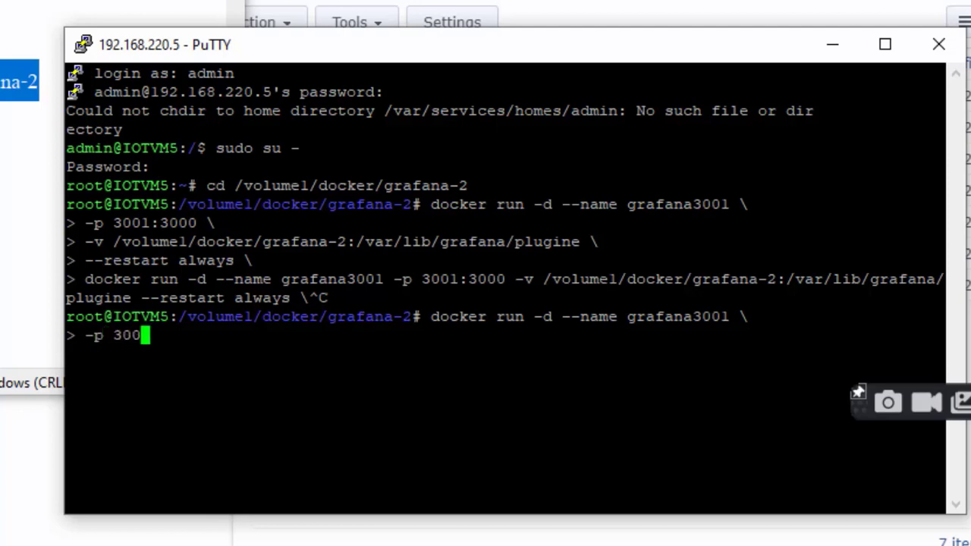
pyautogui.write('1:3000')
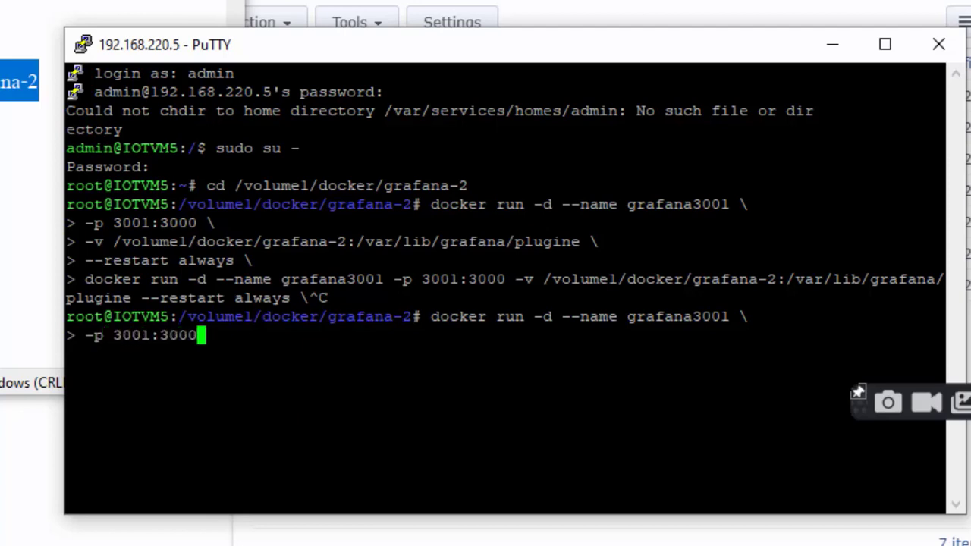
pyautogui.write(' \\')
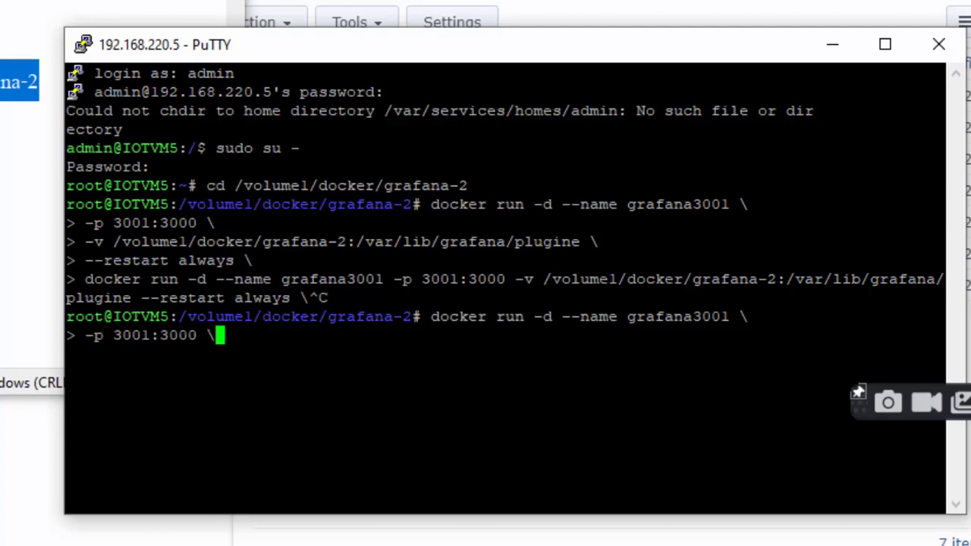
pyautogui.press('Return')
# Mount the pasted grafana-2 path at /var/lib/grafana/plugins.
pyautogui.write('-v')
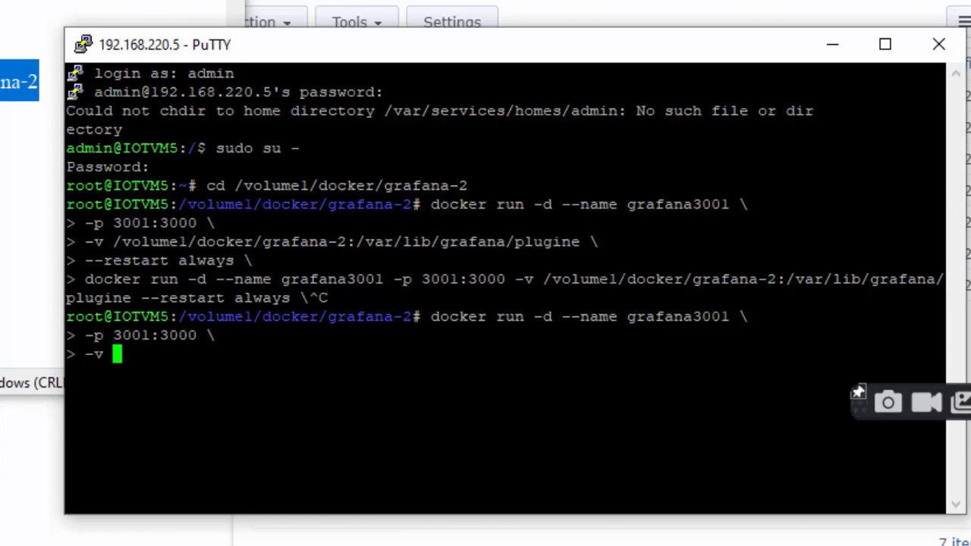
pyautogui.press('shift+Insert')
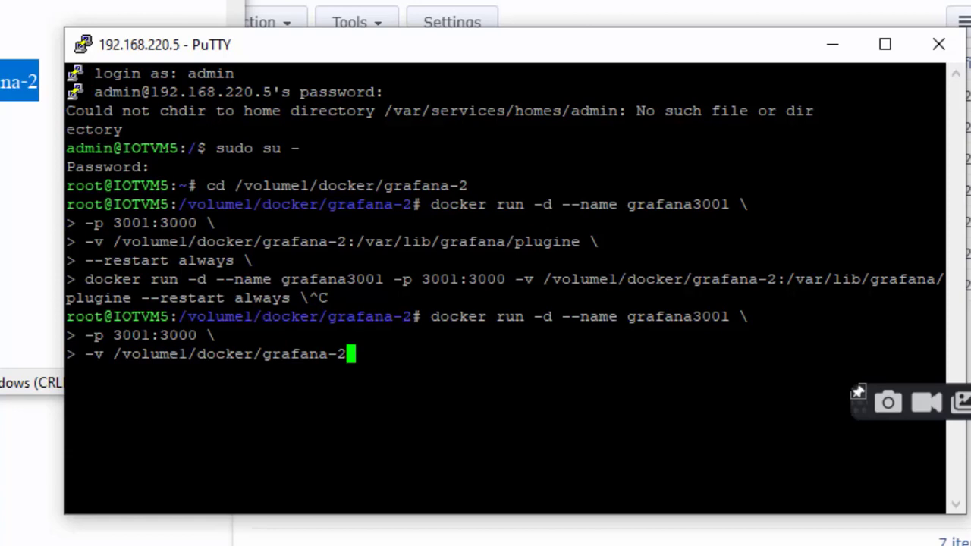
pyautogui.write(':/var/li')
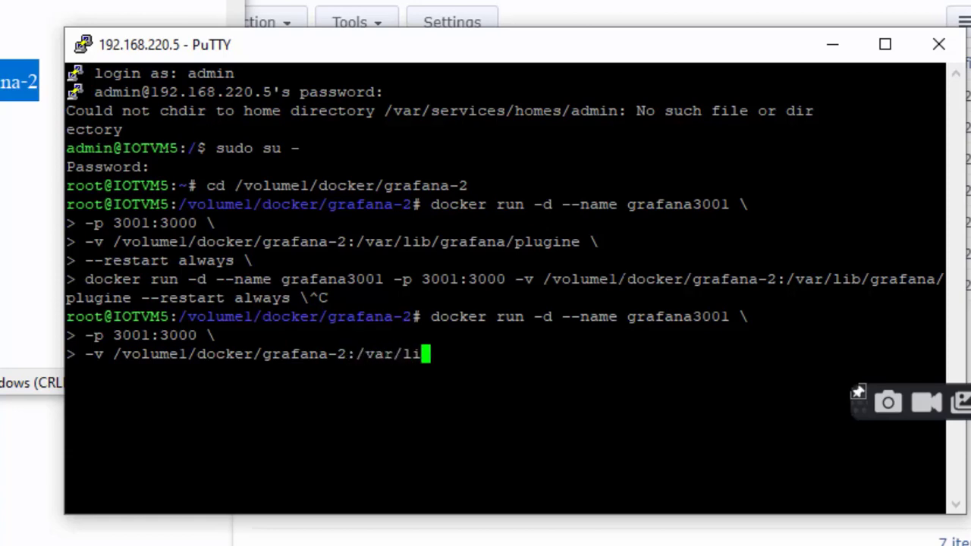
pyautogui.write('b/')
pyautogui.write('grafana')
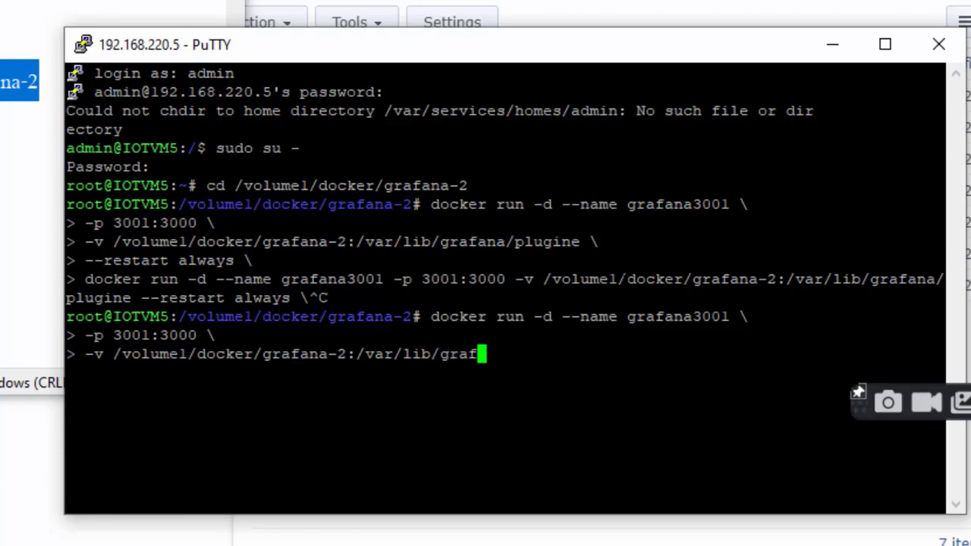
pyautogui.write('/plugin')
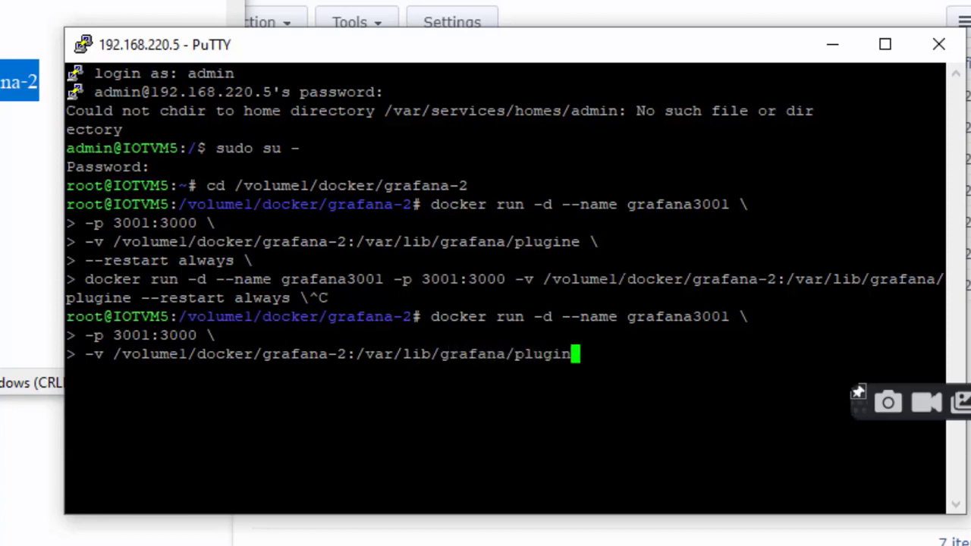
pyautogui.write('s')
pyautogui.write('\\')
pyautogui.press('Return')
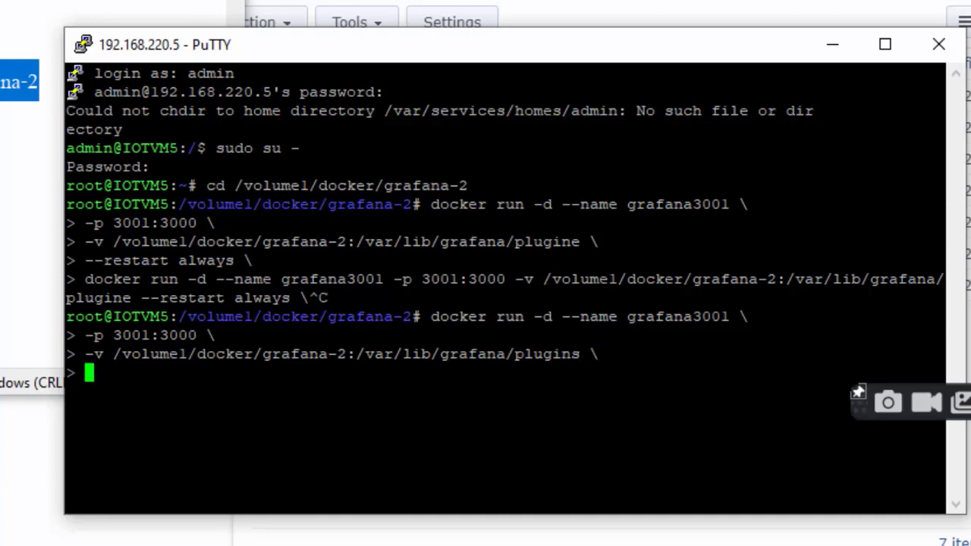
# Add --restart always, correcting the typo, and enter the grafana/grafana image.
pyautogui.write('--restart s')
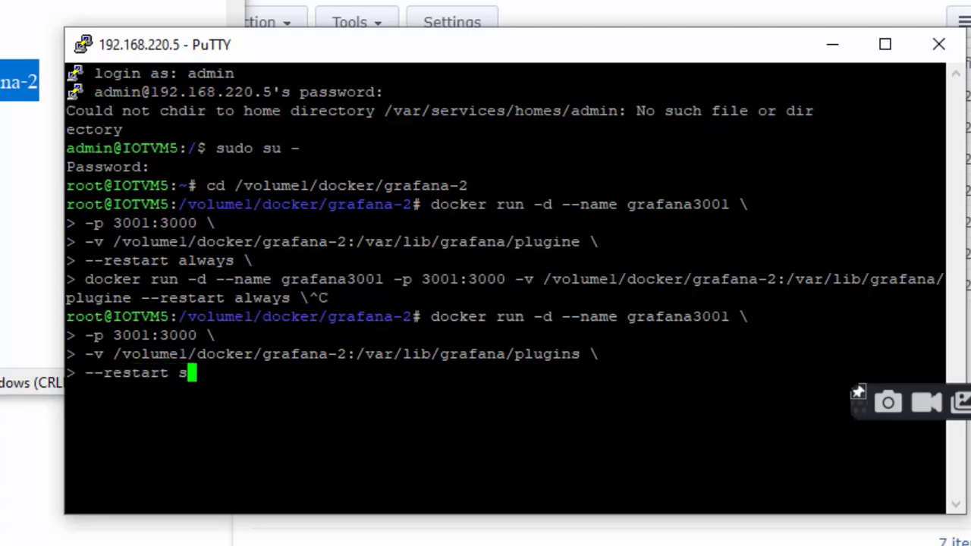
pyautogui.write('laways')
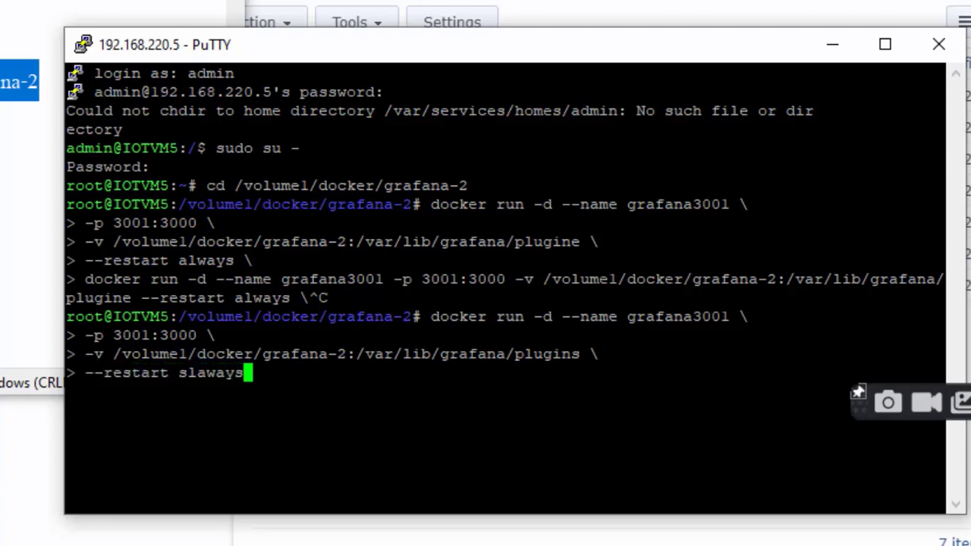
pyautogui.press('BackSpace')
pyautogui.press('BackSpace')
pyautogui.press('BackSpace')
pyautogui.press('BackSpace')
pyautogui.press('BackSpace')
pyautogui.press('BackSpace')
pyautogui.press('BackSpace')
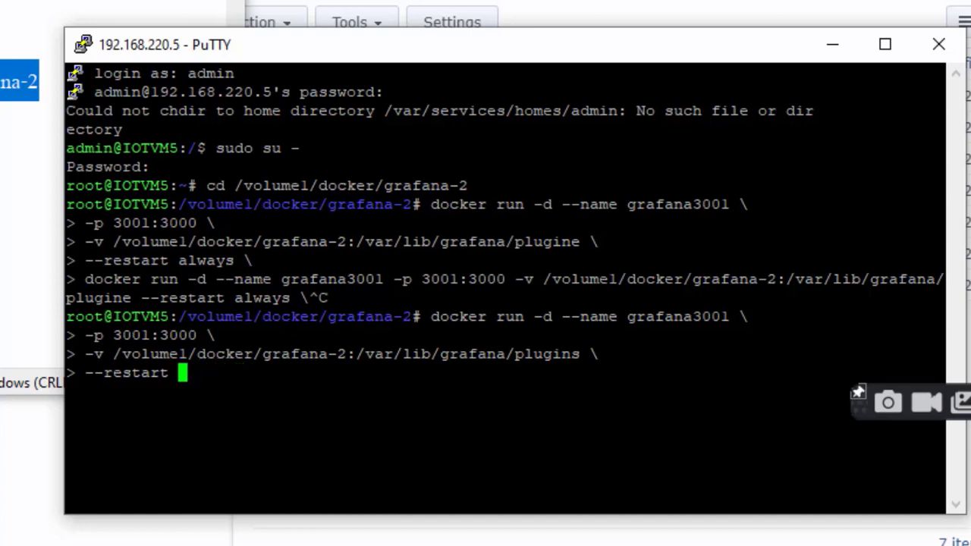
pyautogui.write('always')
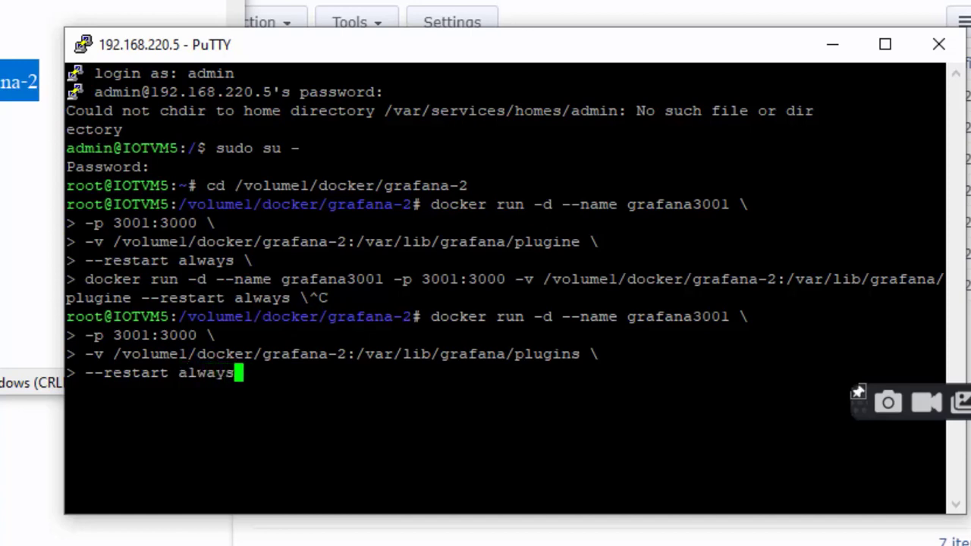
pyautogui.write(' \\')
pyautogui.press('Return')
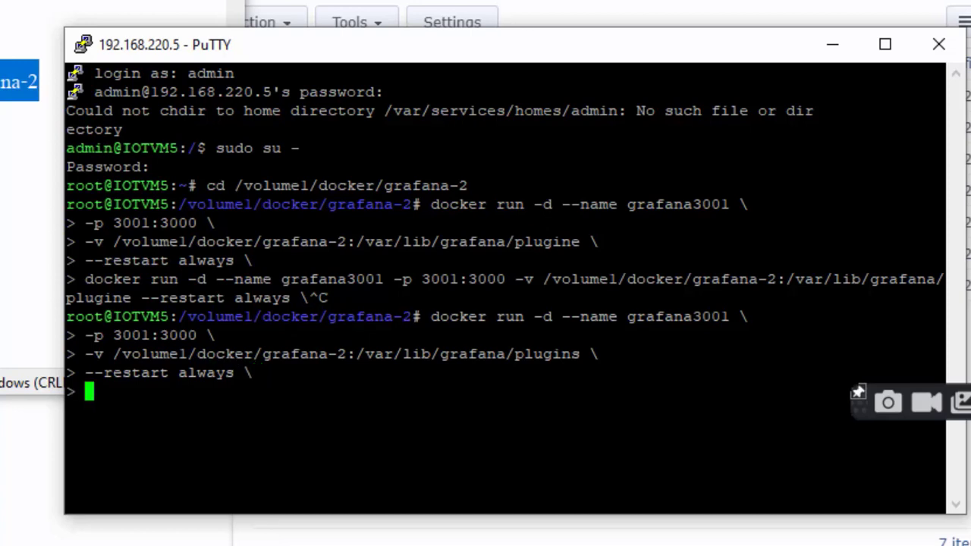
pyautogui.write('grafana')
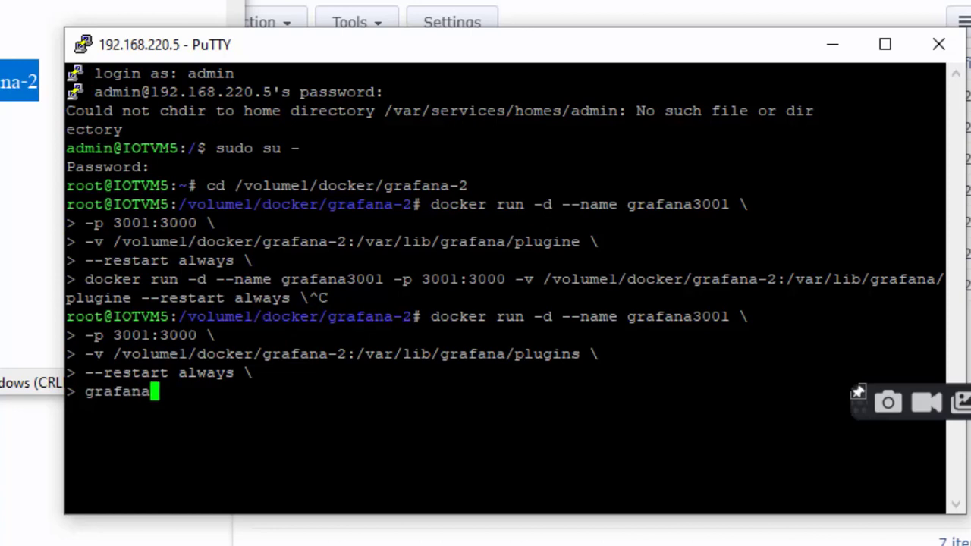
pyautogui.write('/grafana')
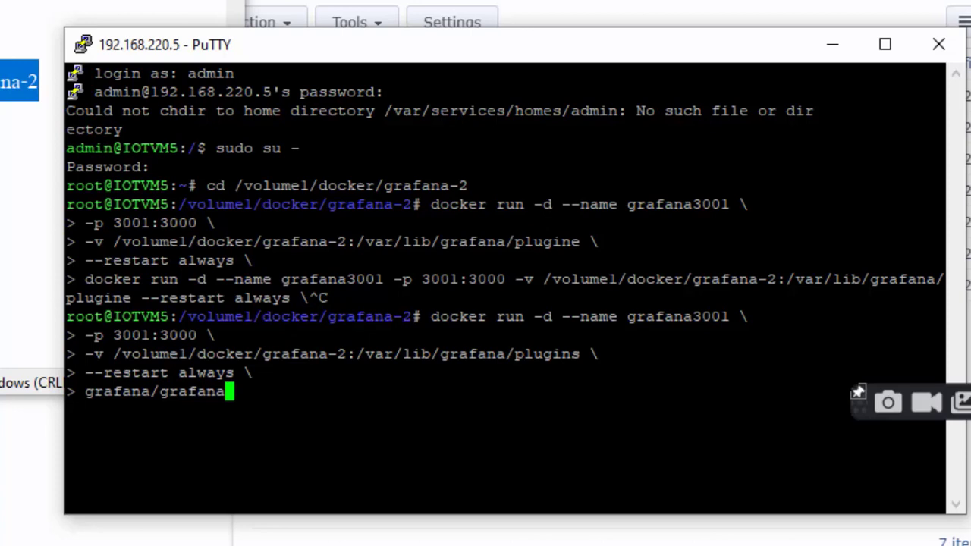
# Run the command, close the PuTTY session, and confirm grafana3001 runs in Docker's container list.
pyautogui.press('Return')
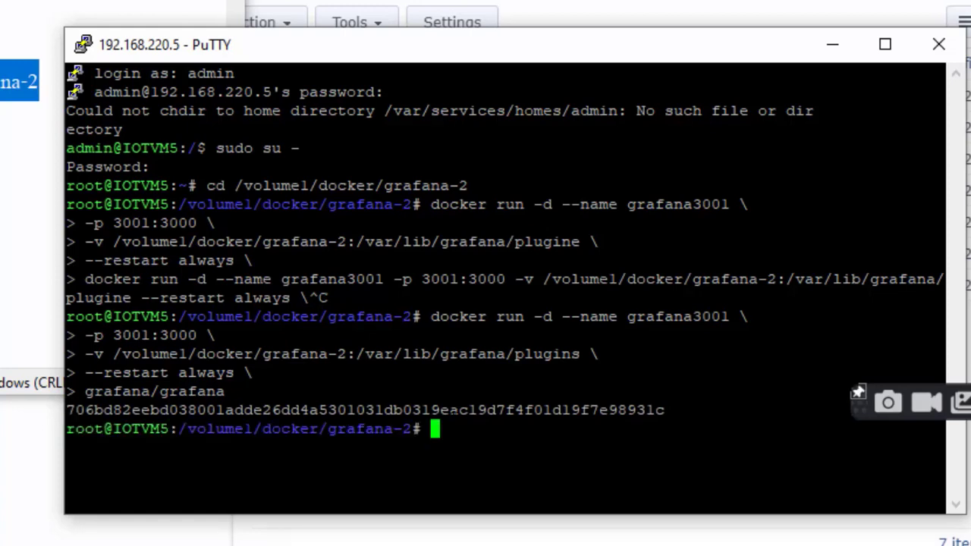
pyautogui.click(947, 41)
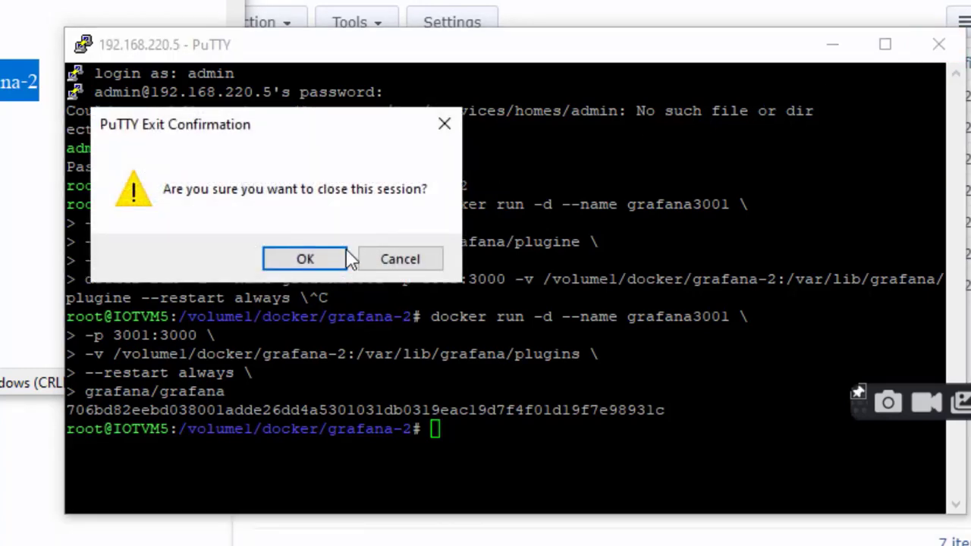
pyautogui.click(332, 260)
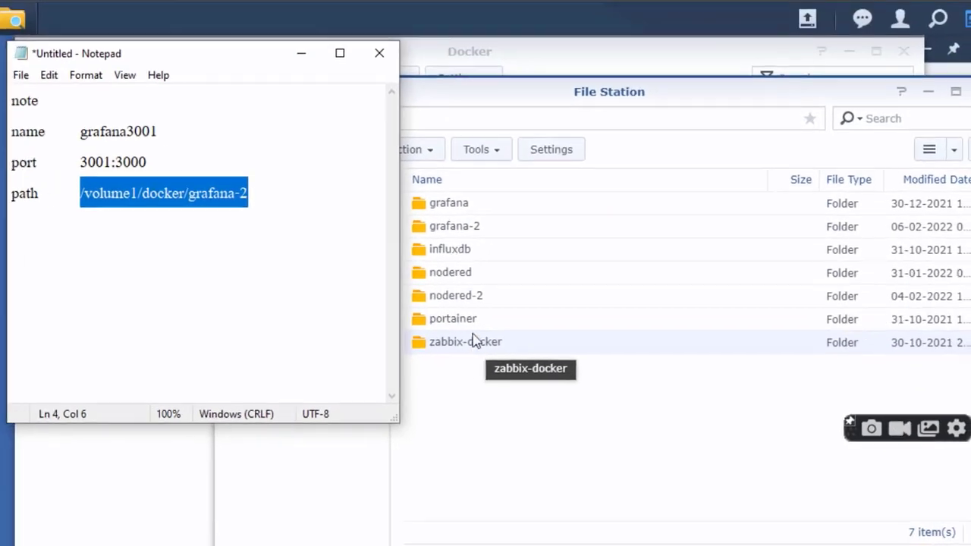
pyautogui.click(568, 50)
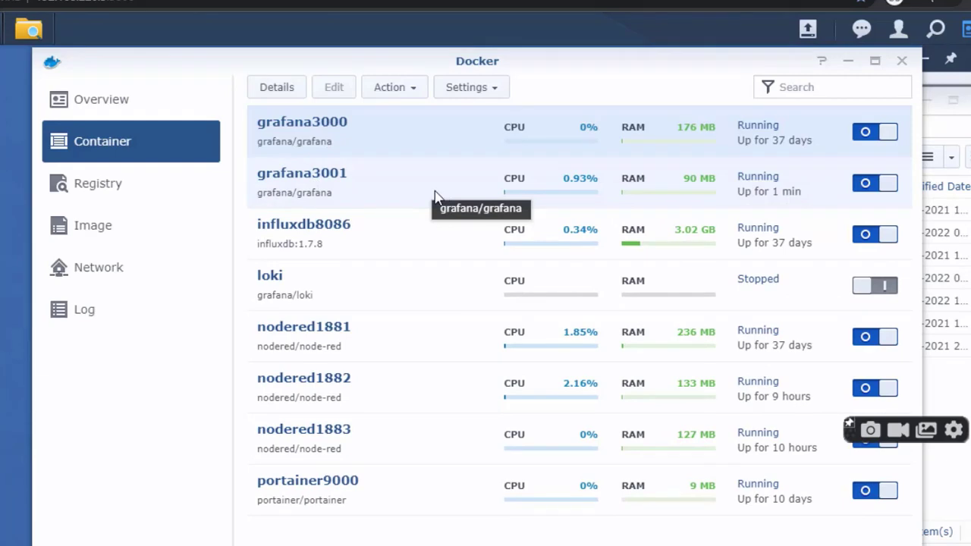
pyautogui.hotkey('alt', 'Tab')
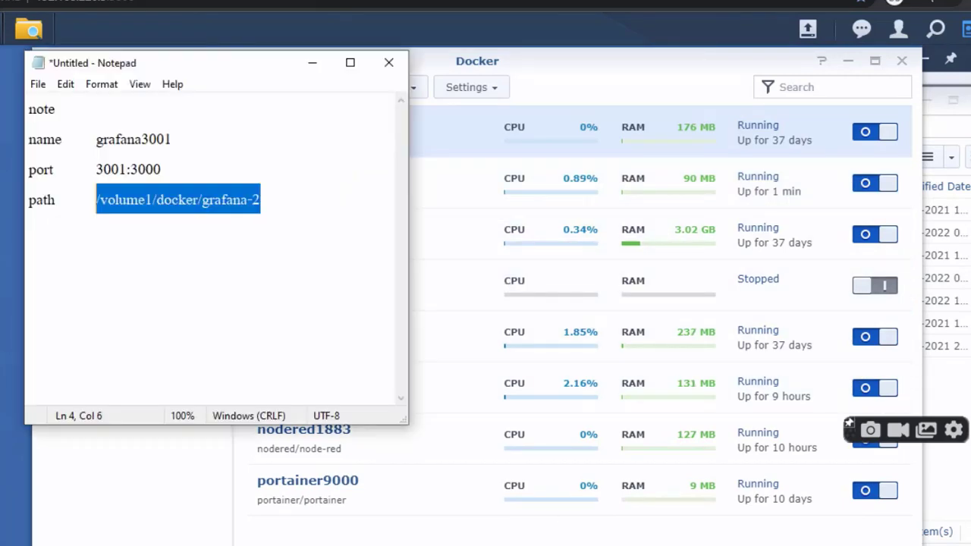
# Add the note line 'goto grafana port 3001' and copy the 3001 port number.
pyautogui.click(278, 224)
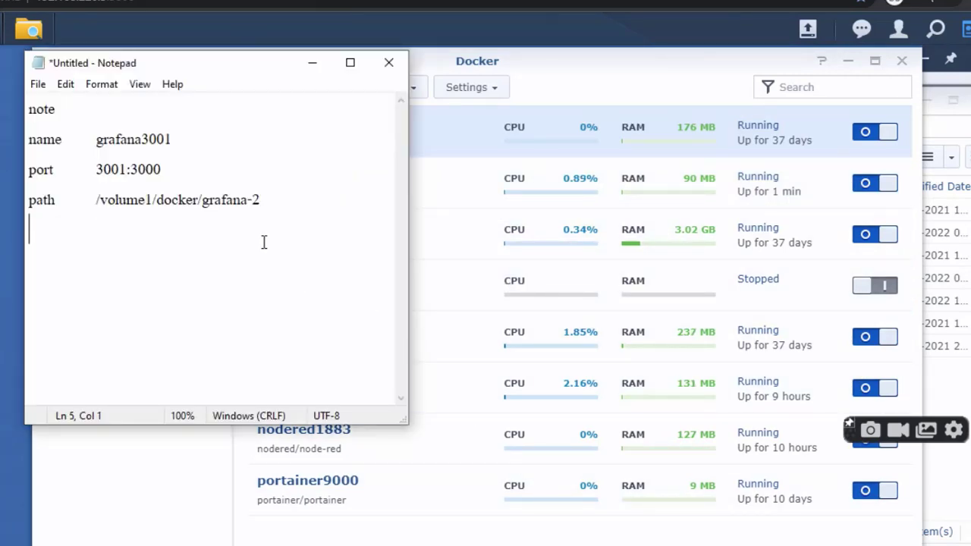
pyautogui.press('Return')
pyautogui.write('goto g')
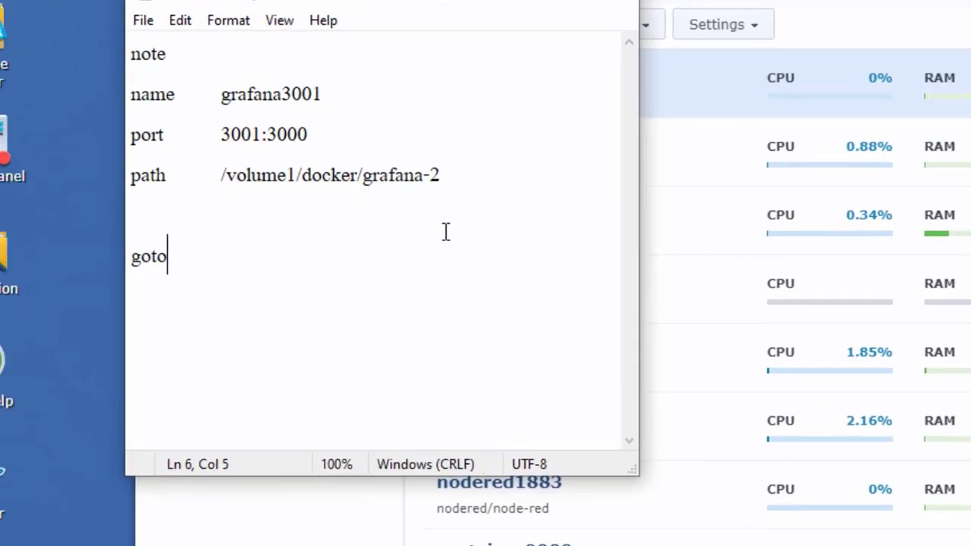
pyautogui.write('rafa')
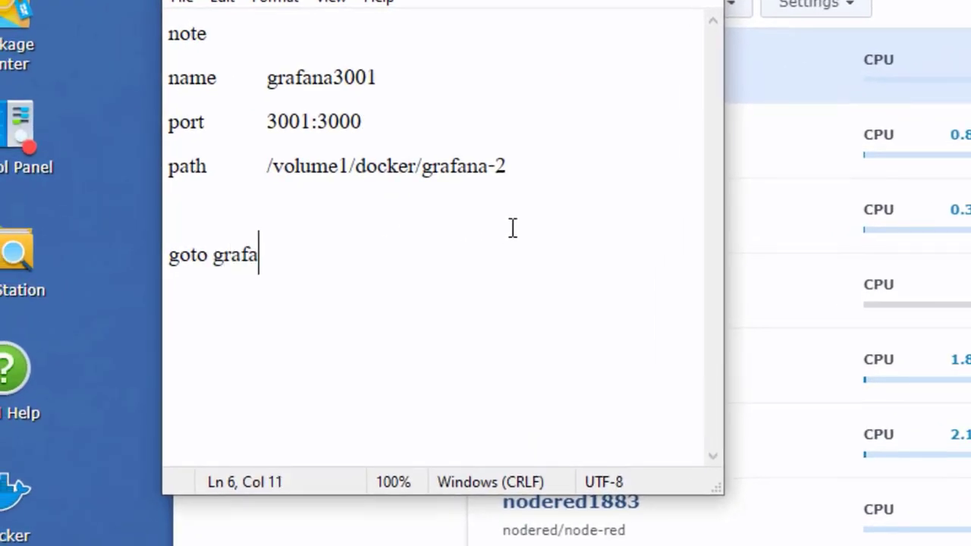
pyautogui.write('na port')
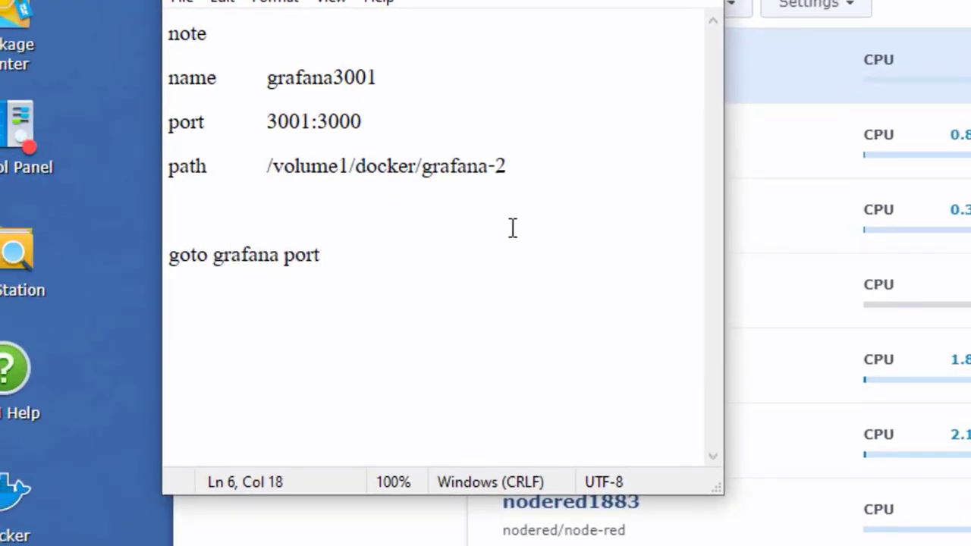
pyautogui.write(' 3001')
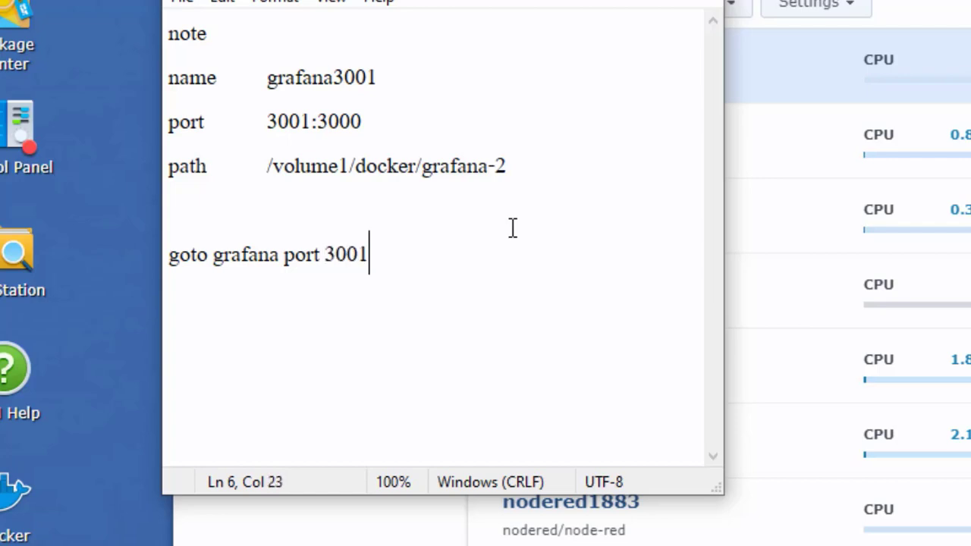
pyautogui.doubleClick(349, 256)
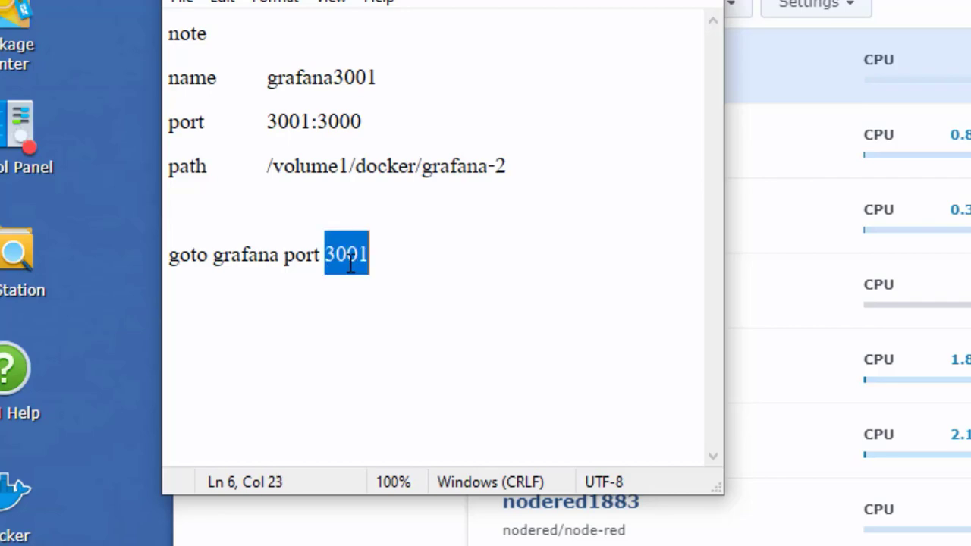
pyautogui.rightClick(349, 264)
pyautogui.click(418, 342)
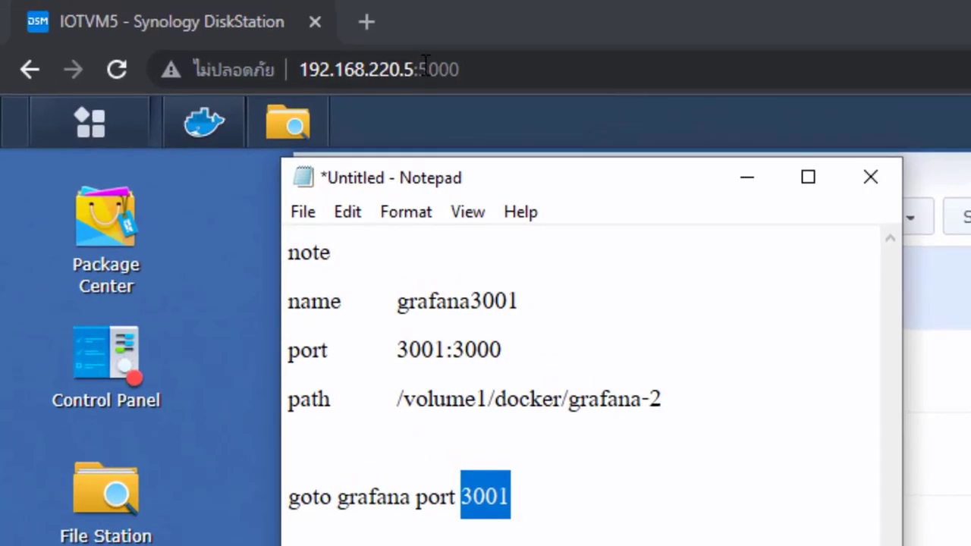
# Replace port 5000 with 3001 in the address bar to load the Grafana login page.
pyautogui.moveTo(419, 70); pyautogui.dragTo(461, 70)
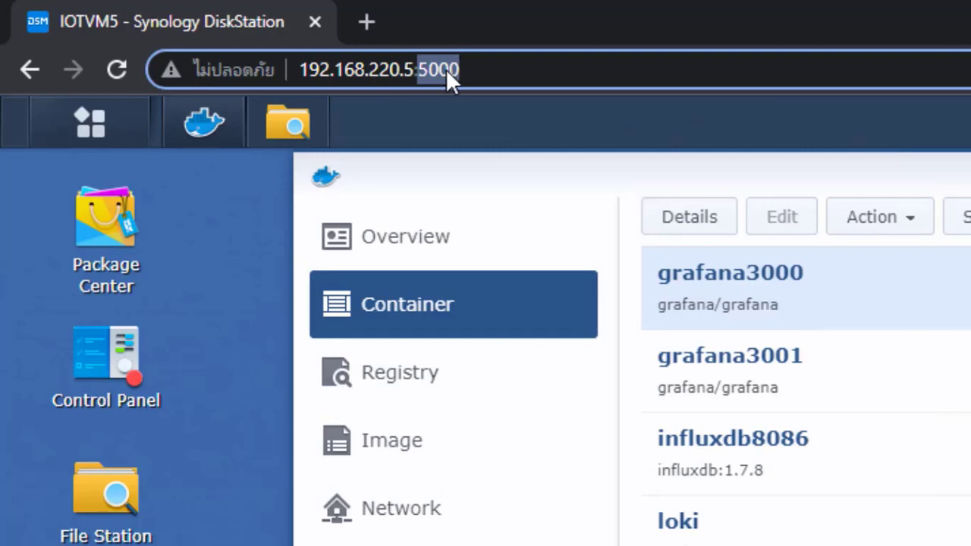
pyautogui.hotkey('ctrl', 'v')
pyautogui.press('Return')
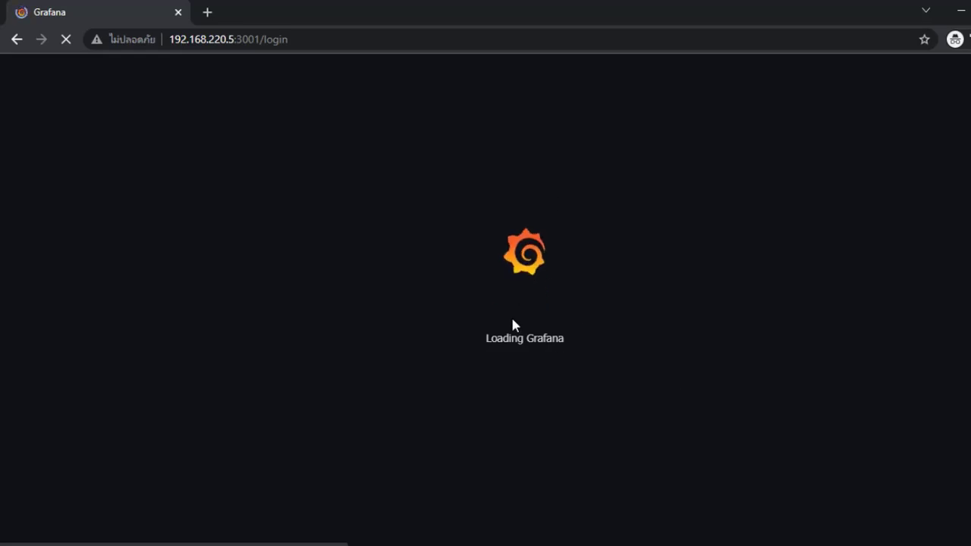
pyautogui.click(487, 41)
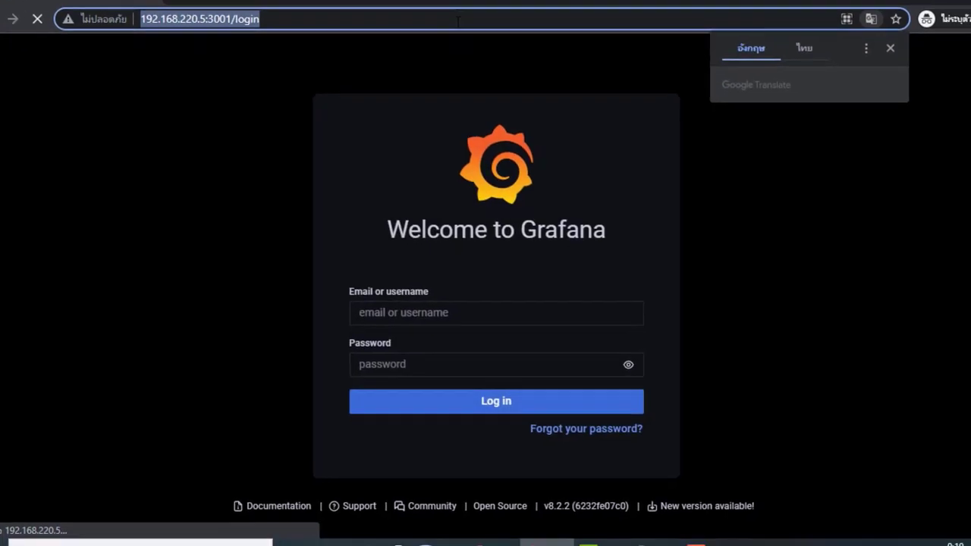
# Dismiss the translation offer and move the notes to the right side of the screen.
pyautogui.click(733, 165)
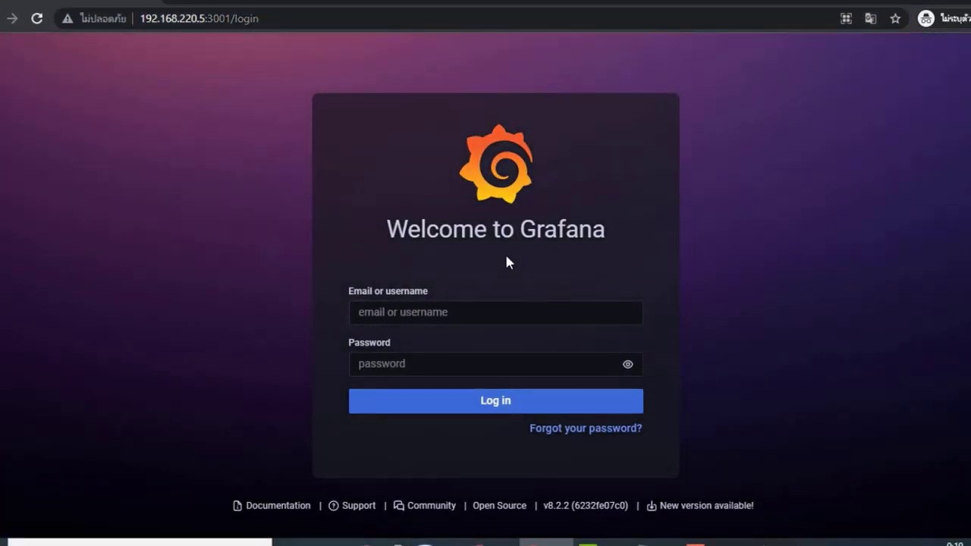
pyautogui.click(648, 540)
pyautogui.moveTo(284, 73); pyautogui.dragTo(868, 95)
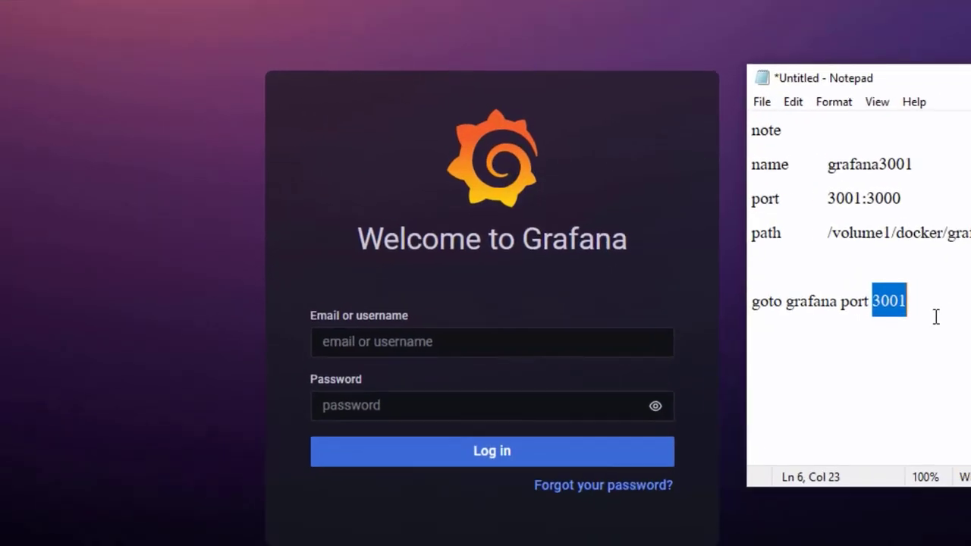
# Write the admin username and the password on new lines in the notes.
pyautogui.click(936, 304)
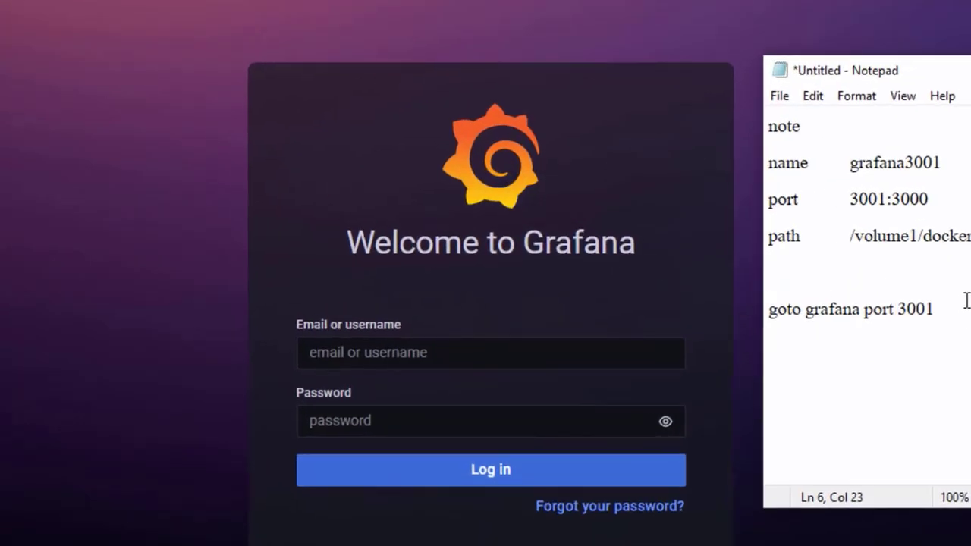
pyautogui.press('Return')
pyautogui.press('Return')
pyautogui.write('admin')
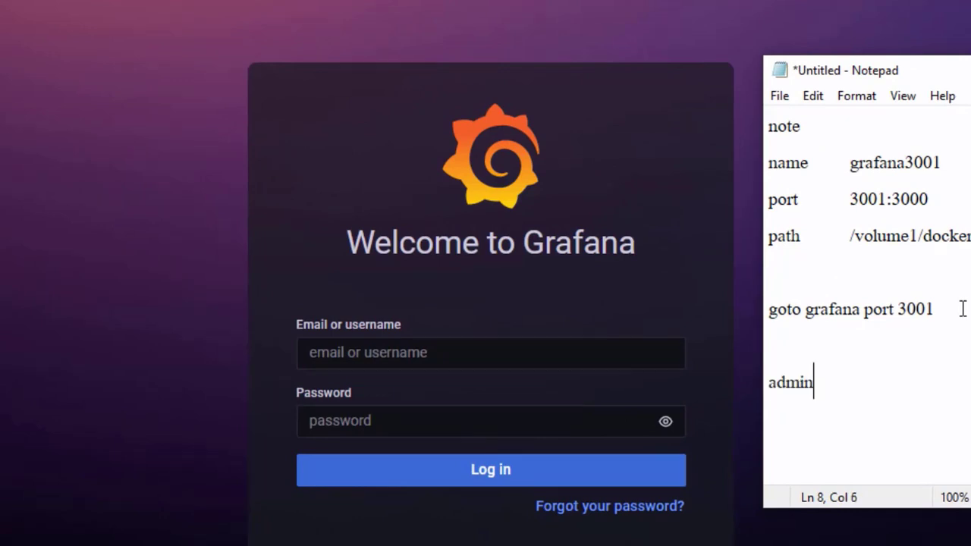
pyautogui.press('Return')
pyautogui.write('admin')
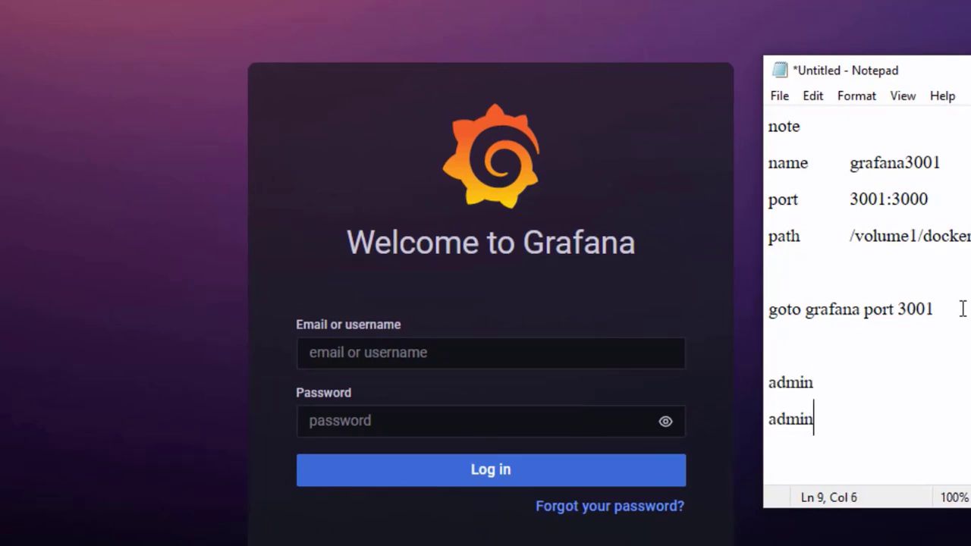
pyautogui.doubleClick(789, 385)
pyautogui.click(789, 384)
# Enter admin as the Grafana username, replacing the mistyped 3001.
pyautogui.click(607, 353)
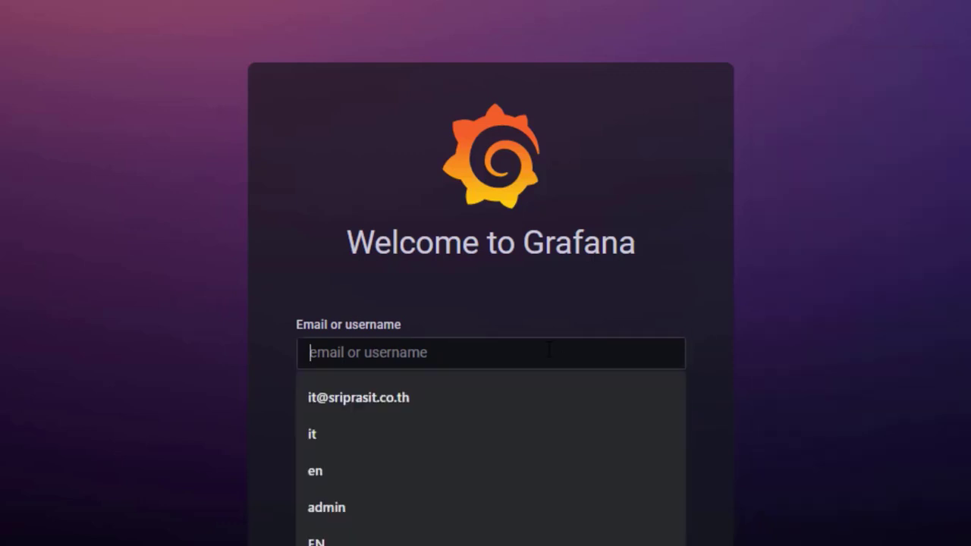
pyautogui.write('3001')
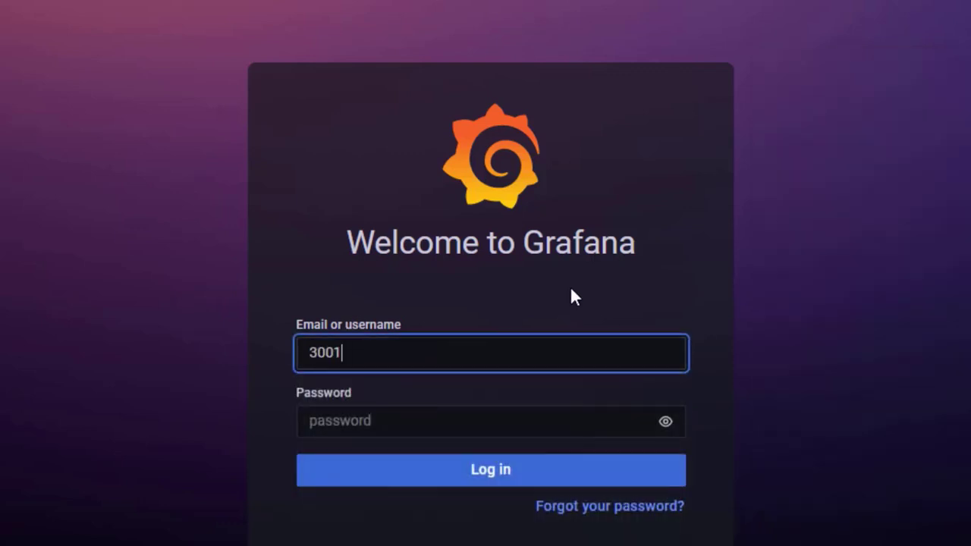
pyautogui.hotkey('alt', 'Tab')
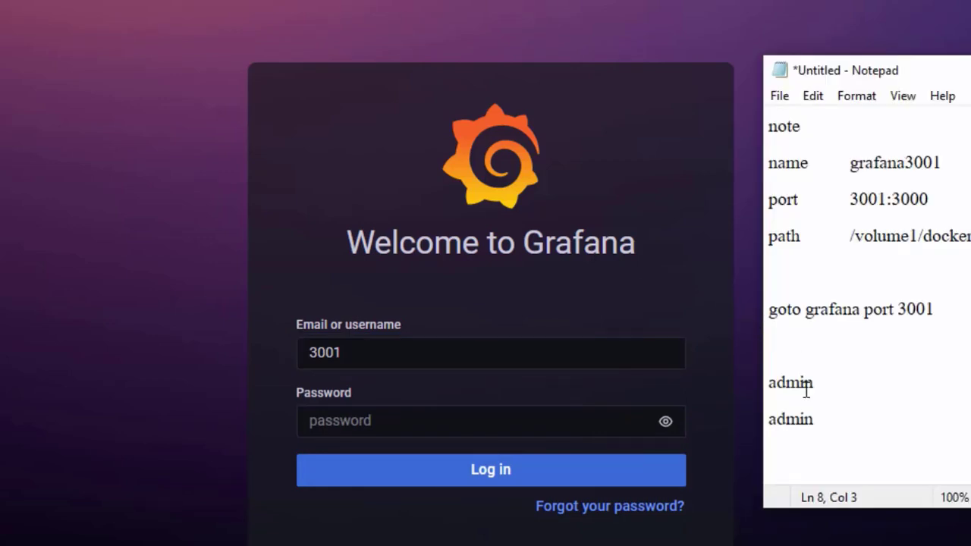
pyautogui.doubleClick(803, 385)
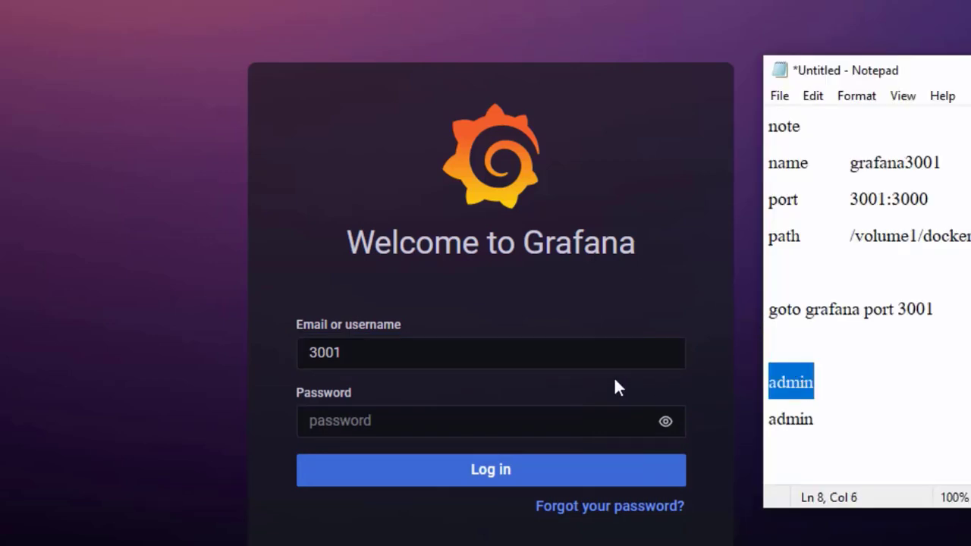
pyautogui.hotkey('alt', 'Tab')
pyautogui.hotkey('ctrl', 'a')
pyautogui.hotkey('ctrl', 'v')
pyautogui.click(611, 287)
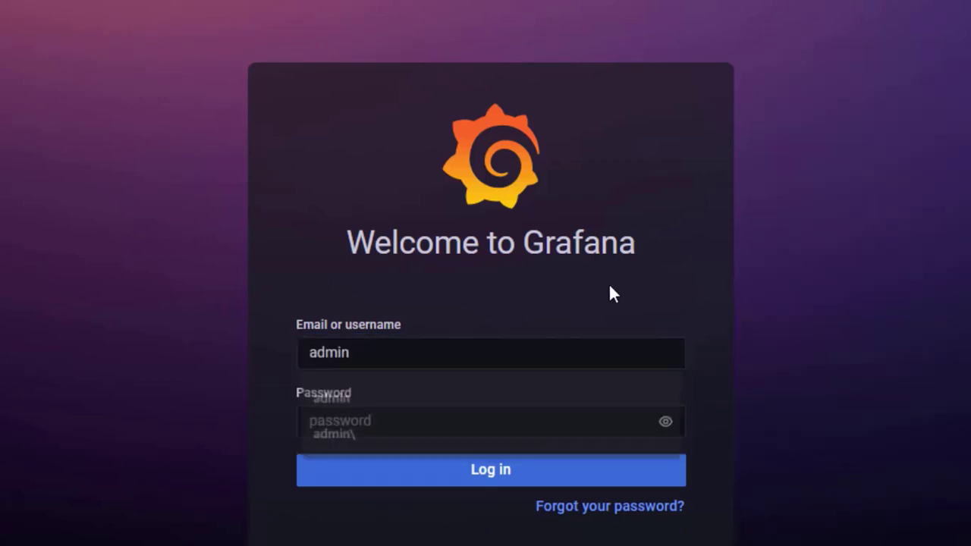
# Enter the password, reveal it in plain text, and log in.
pyautogui.press('Tab')
pyautogui.write('admin')
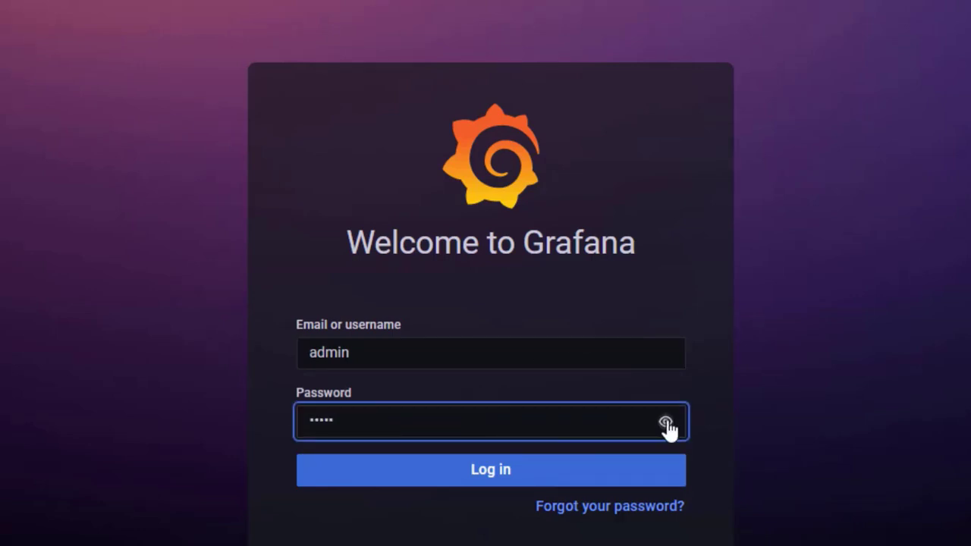
pyautogui.click(666, 423)
pyautogui.click(498, 477)
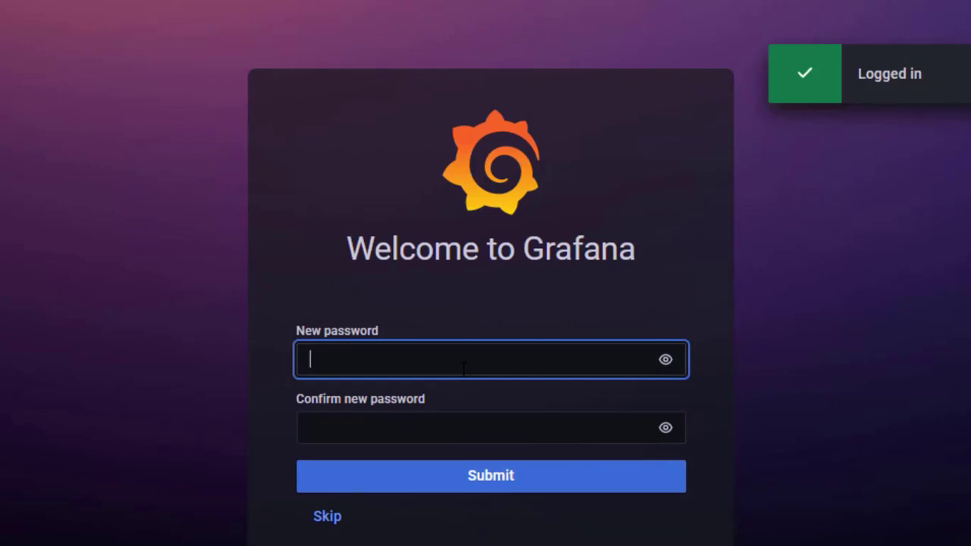
# Skip the password change, then create a dashboard with one empty panel using the Random Walk query.
pyautogui.click(335, 524)
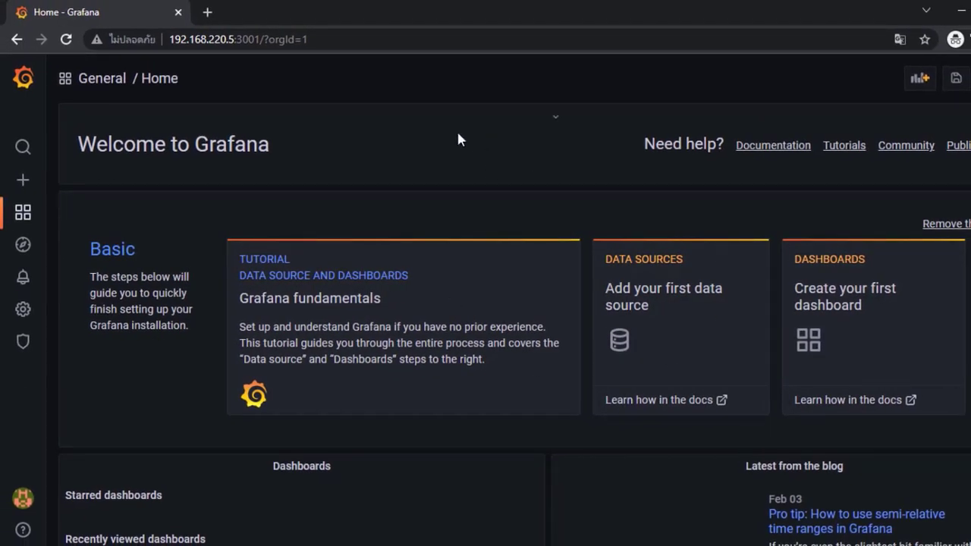
pyautogui.moveTo(23, 182)
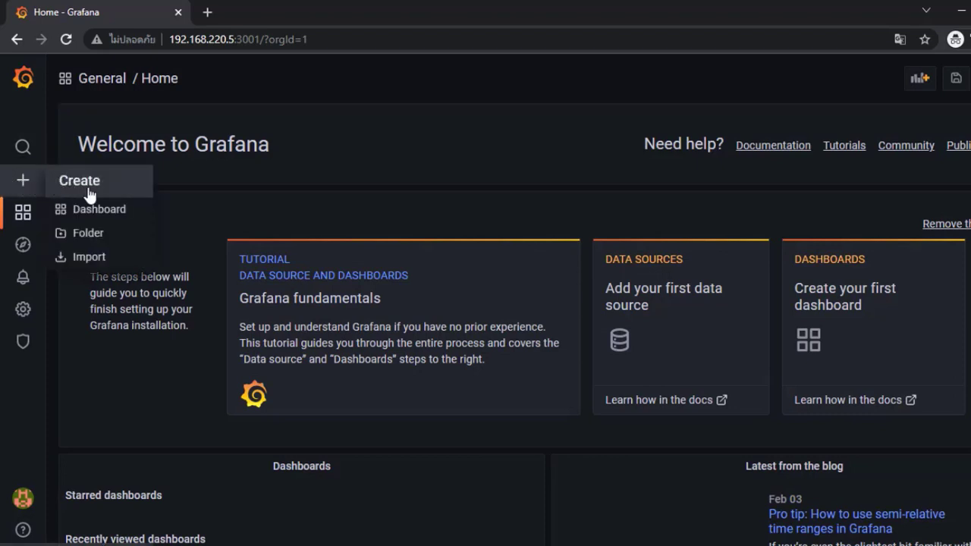
pyautogui.click(125, 211)
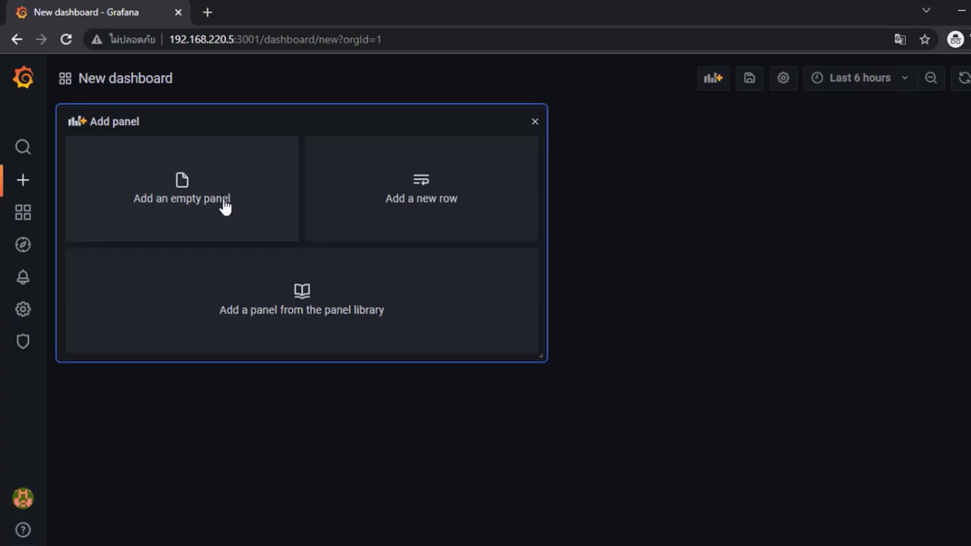
pyautogui.click(250, 217)
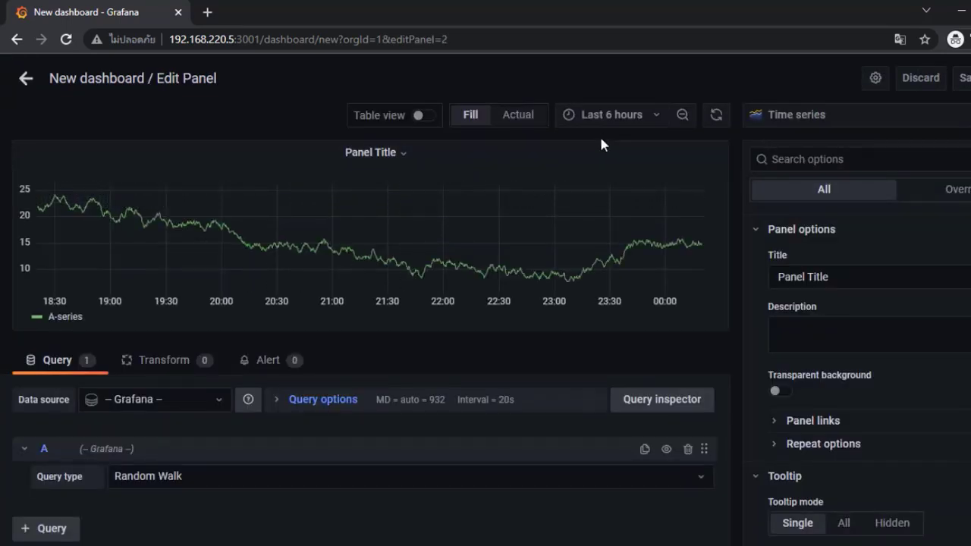
pyautogui.click(211, 480)
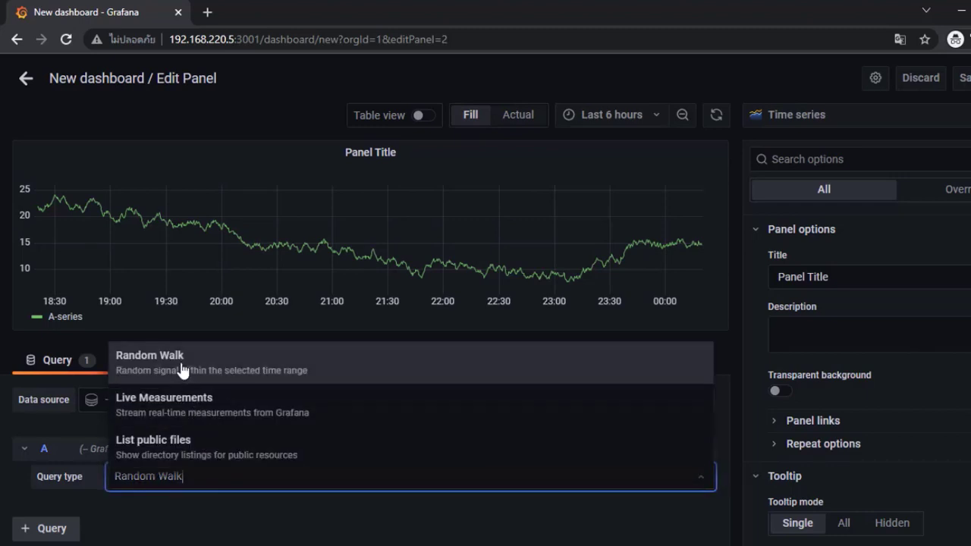
pyautogui.click(183, 367)
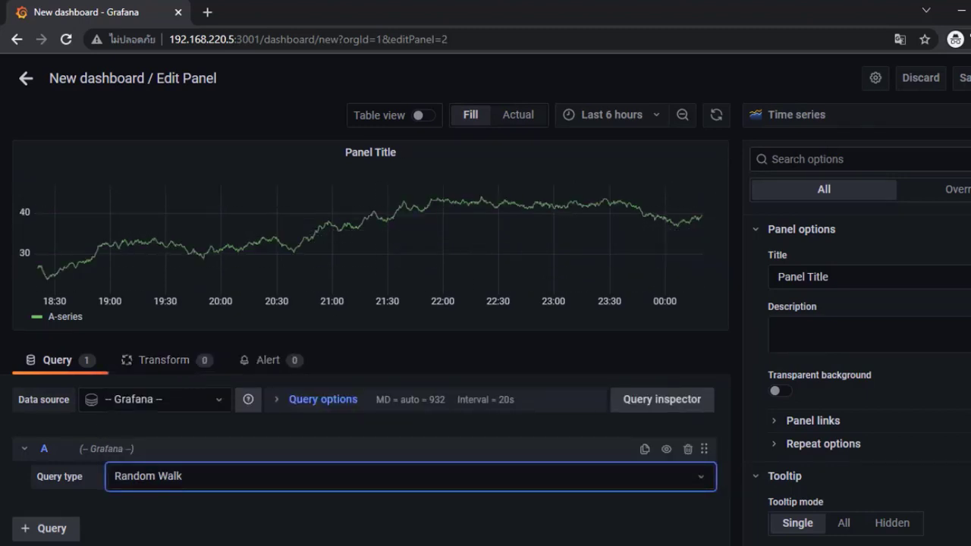
pyautogui.press('Escape')
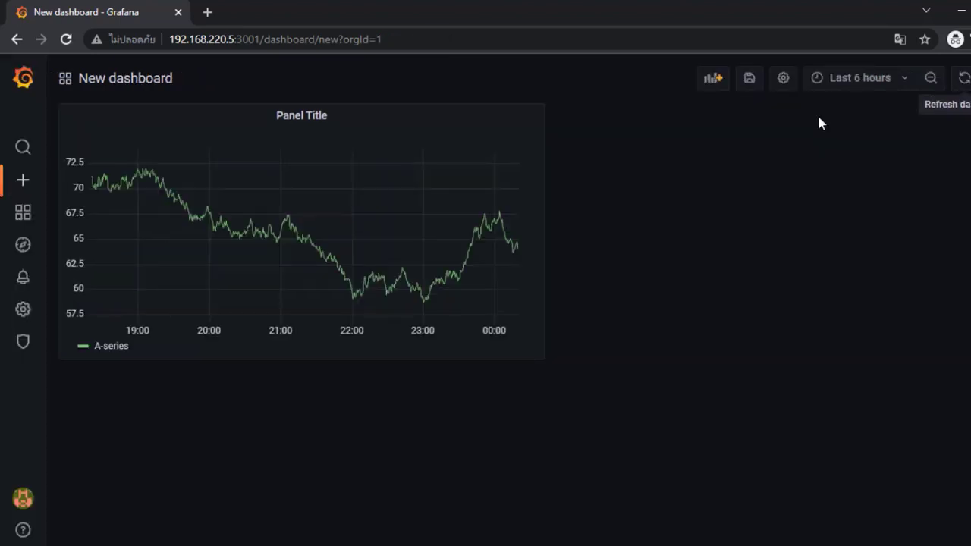
# Duplicate the time-series panel and change the copy's visualization to Stat, showing 93.6.
pyautogui.click(336, 120)
pyautogui.moveTo(318, 255)
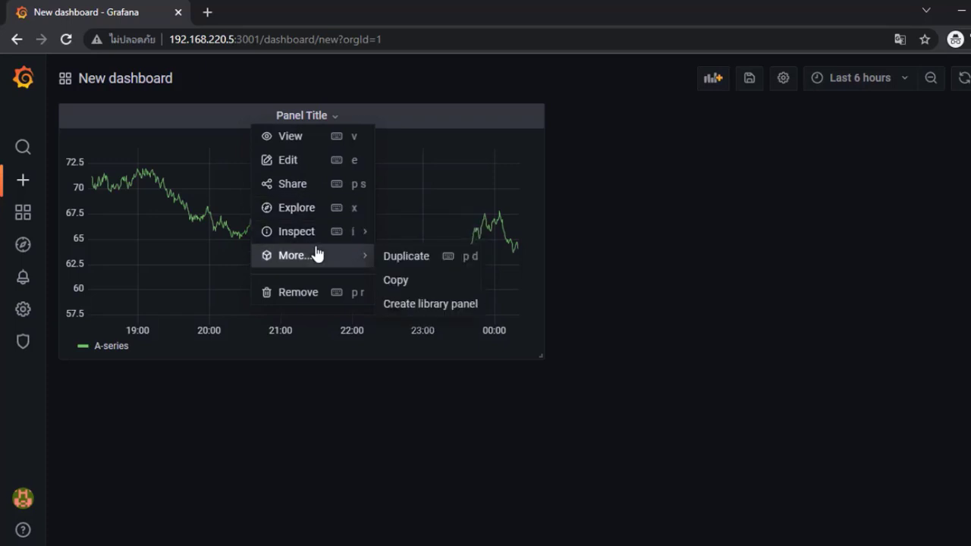
pyautogui.click(423, 258)
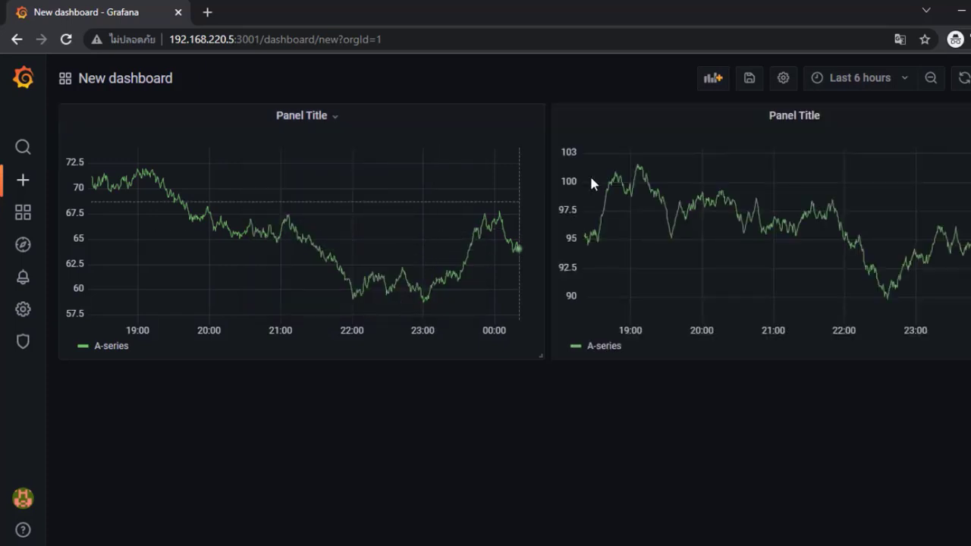
pyautogui.click(830, 121)
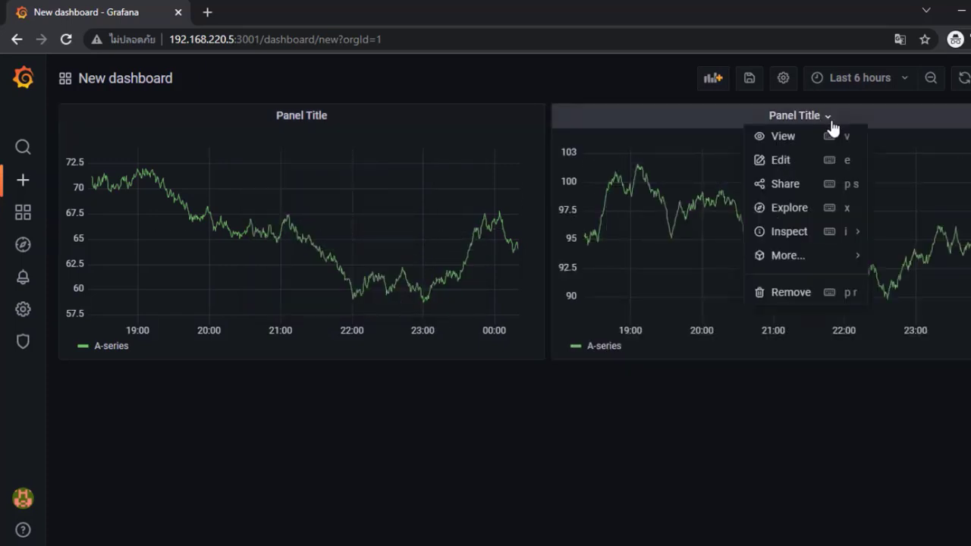
pyautogui.click(821, 158)
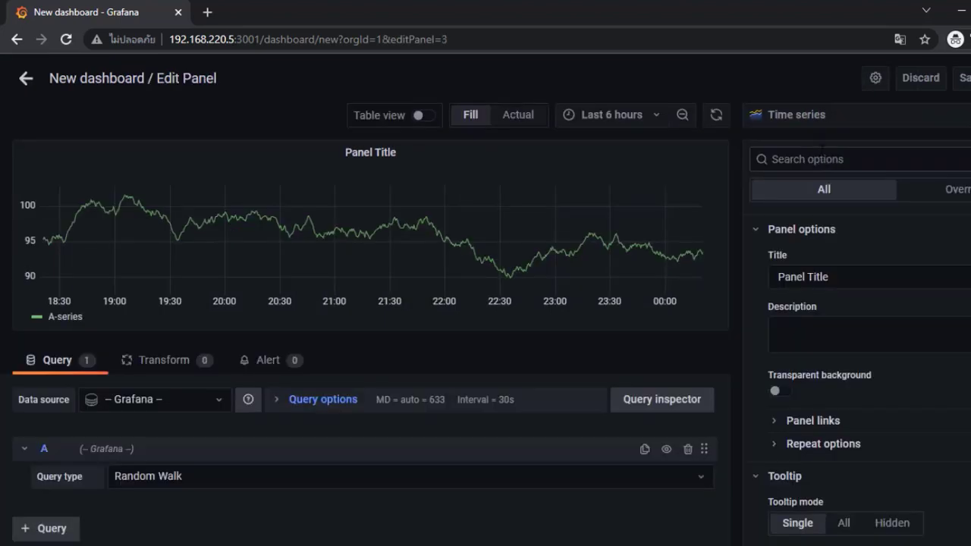
pyautogui.click(820, 120)
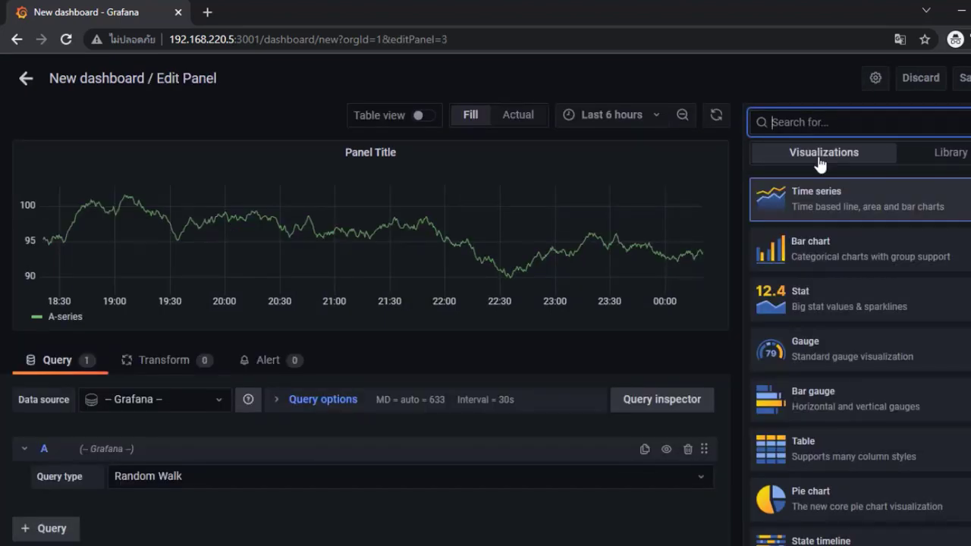
pyautogui.click(841, 312)
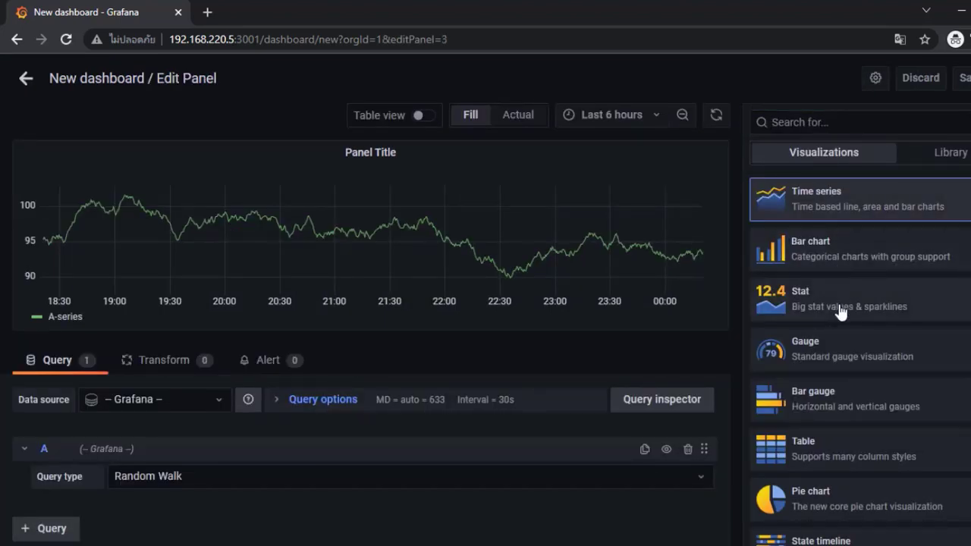
pyautogui.press('Escape')
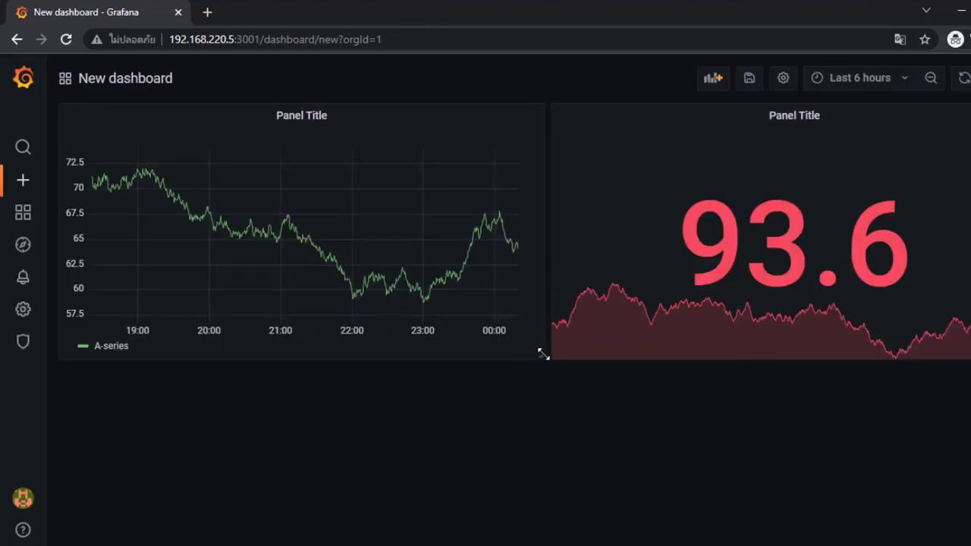
# Narrow the graph and place the equally tall 93.6 Stat panel beside it.
pyautogui.moveTo(543, 355); pyautogui.dragTo(400, 356)
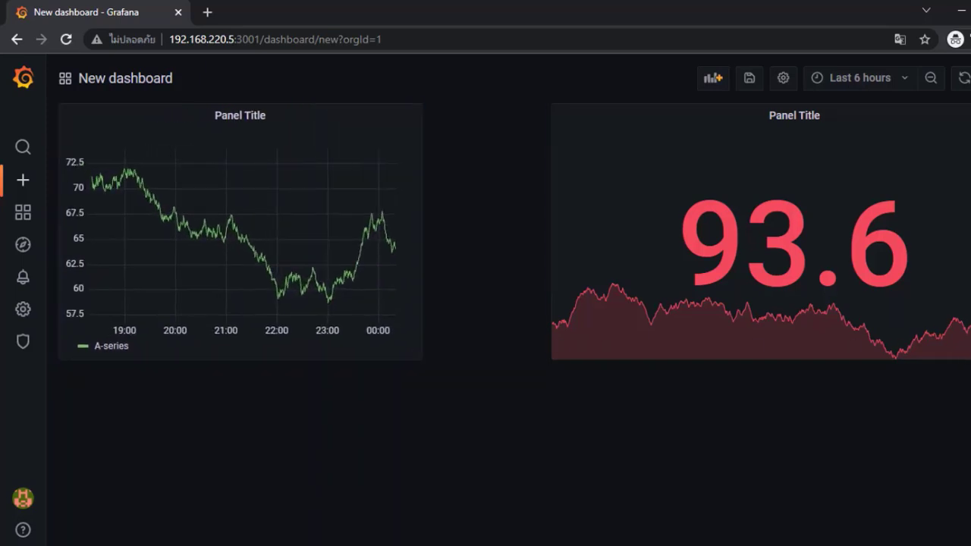
pyautogui.moveTo(967, 358); pyautogui.dragTo(881, 334)
pyautogui.moveTo(782, 113); pyautogui.dragTo(681, 129)
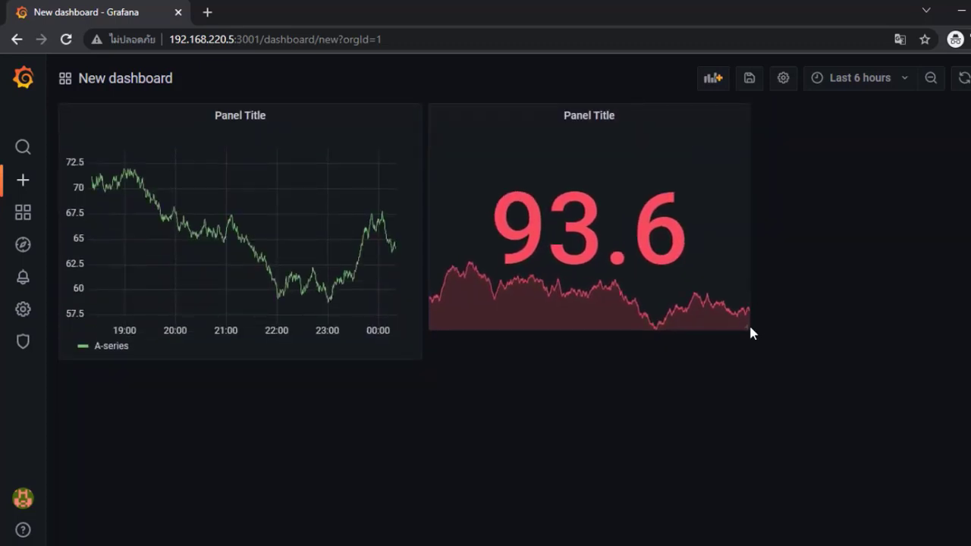
pyautogui.moveTo(748, 330); pyautogui.dragTo(746, 352)
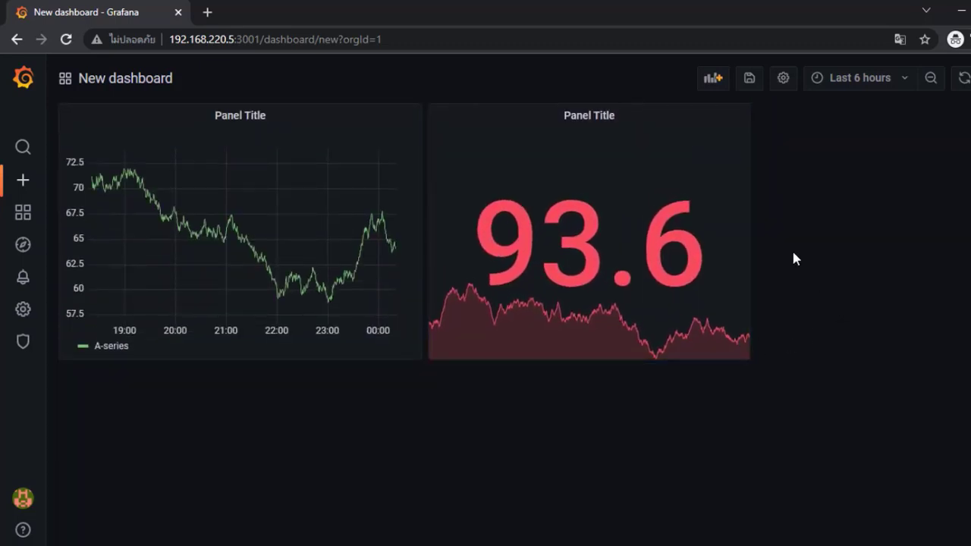
# Duplicate the 93.6 Stat panel and line up graph, 93.6 and 48.0 panels across the top row.
pyautogui.click(626, 120)
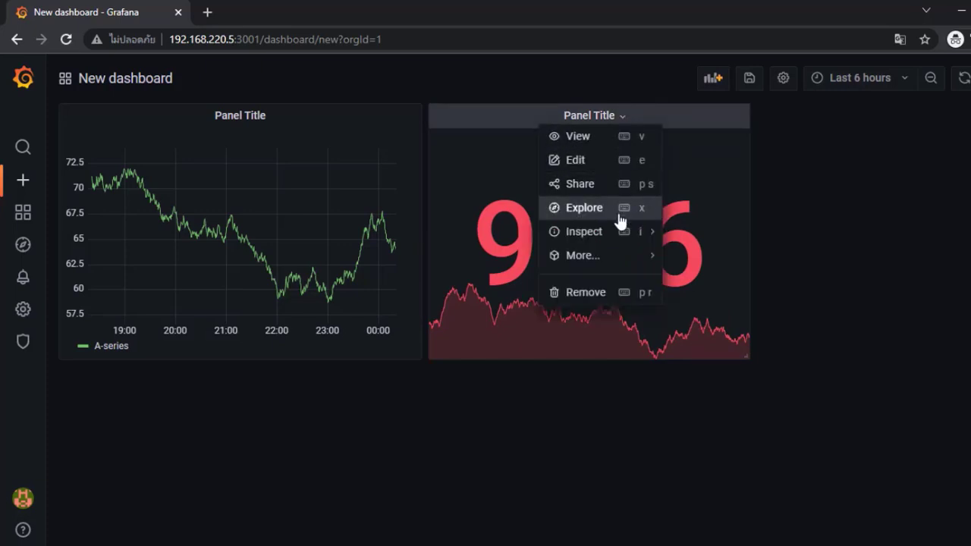
pyautogui.moveTo(620, 255)
pyautogui.click(692, 257)
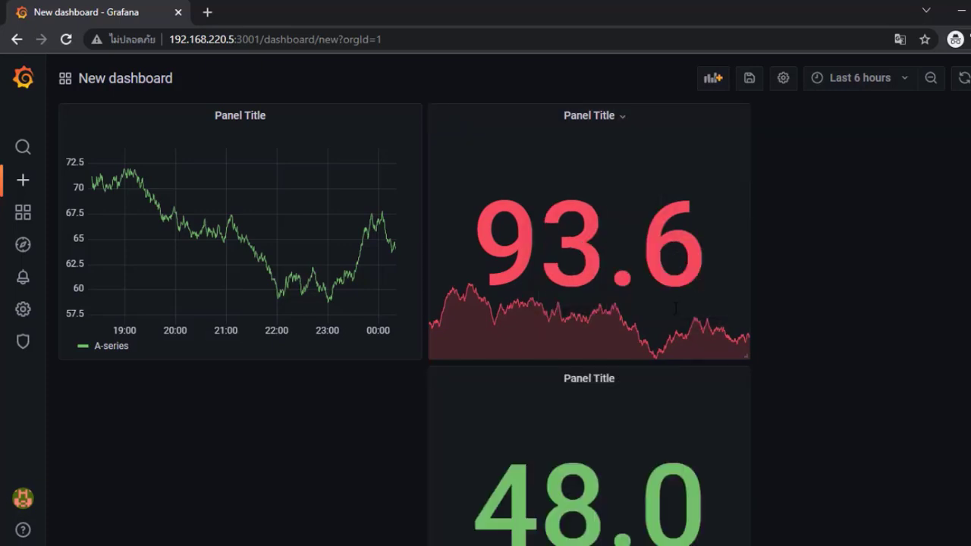
pyautogui.moveTo(644, 369); pyautogui.dragTo(820, 147)
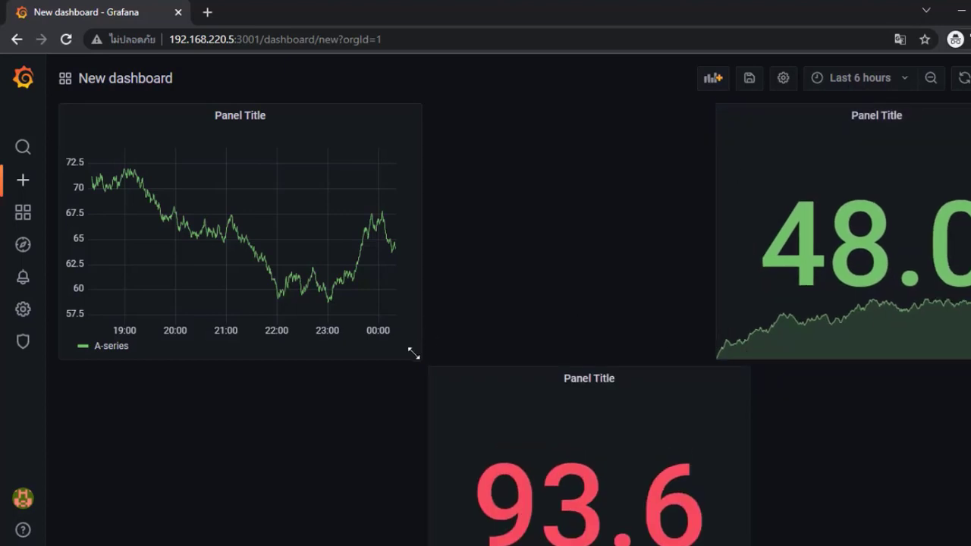
pyautogui.moveTo(414, 354); pyautogui.dragTo(349, 347)
pyautogui.moveTo(453, 368); pyautogui.dragTo(365, 138)
pyautogui.moveTo(748, 119); pyautogui.dragTo(721, 120)
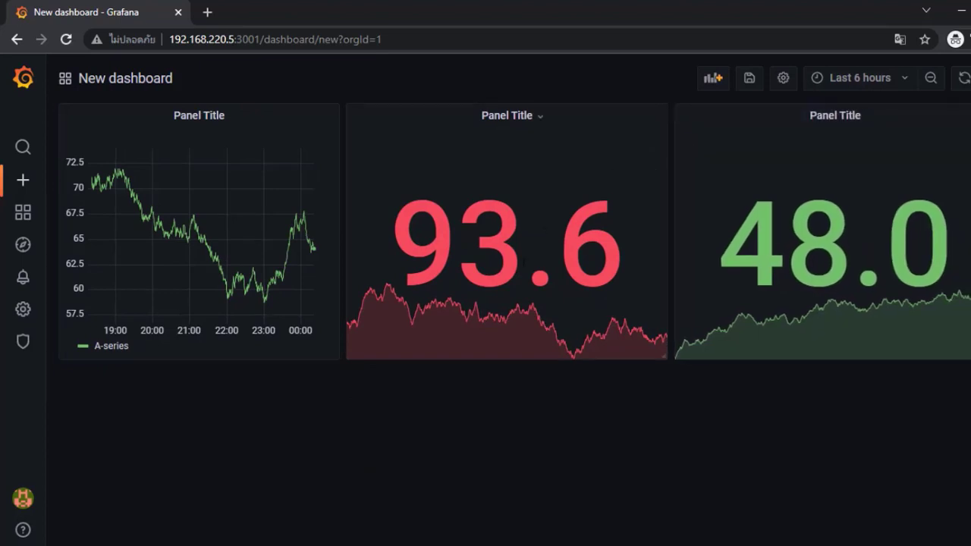
# Duplicate the 48.0 panel, put the 29.4 copy under the graph, and edit the 48.0 panel.
pyautogui.click(866, 123)
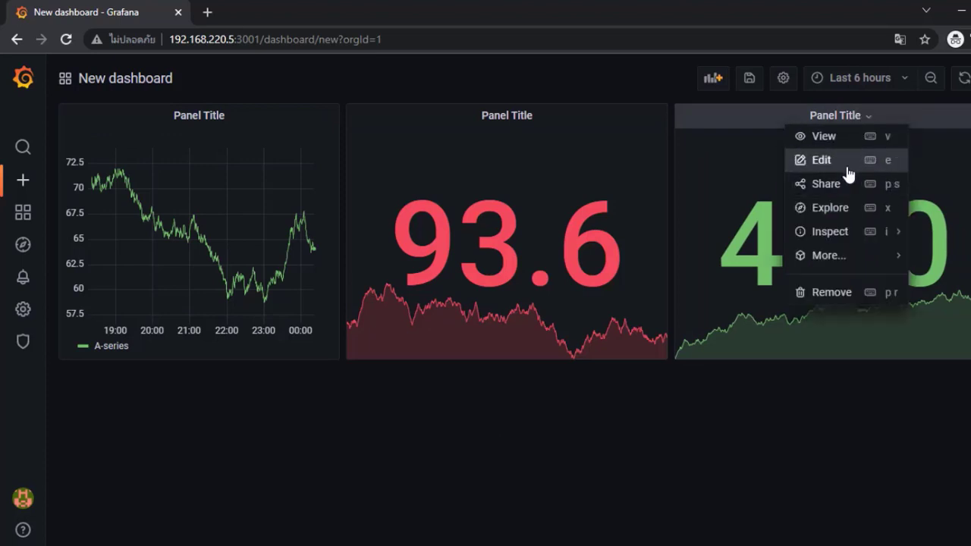
pyautogui.moveTo(840, 258)
pyautogui.click(929, 260)
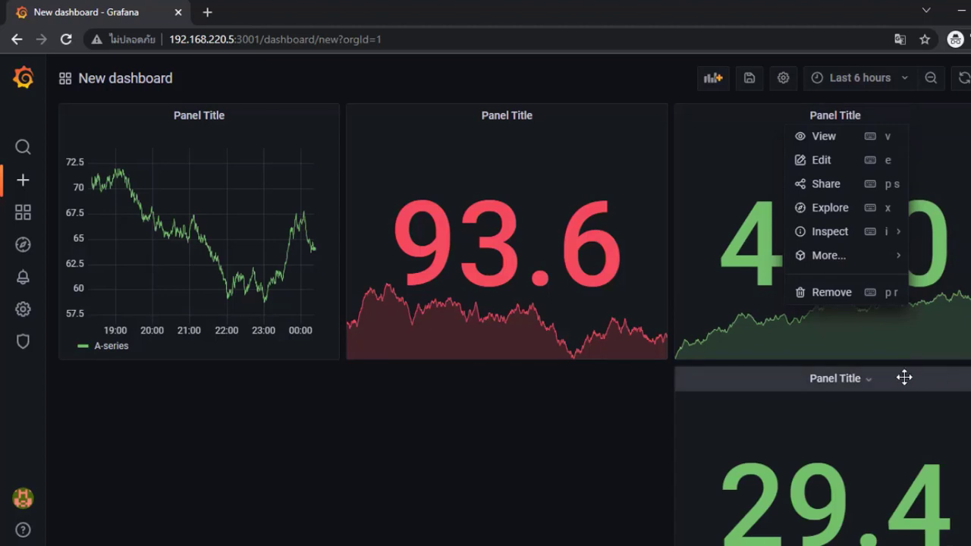
pyautogui.moveTo(897, 379); pyautogui.dragTo(290, 351)
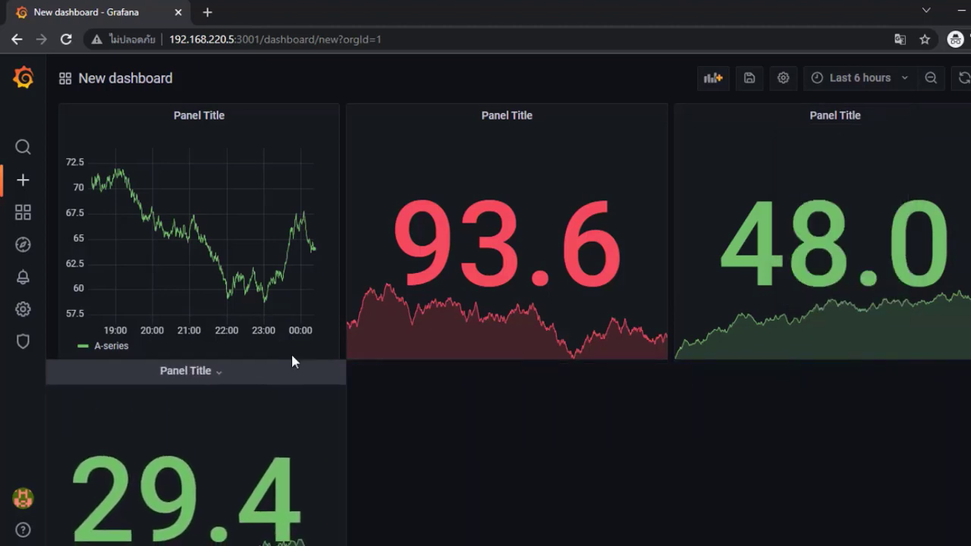
pyautogui.click(868, 123)
pyautogui.click(822, 160)
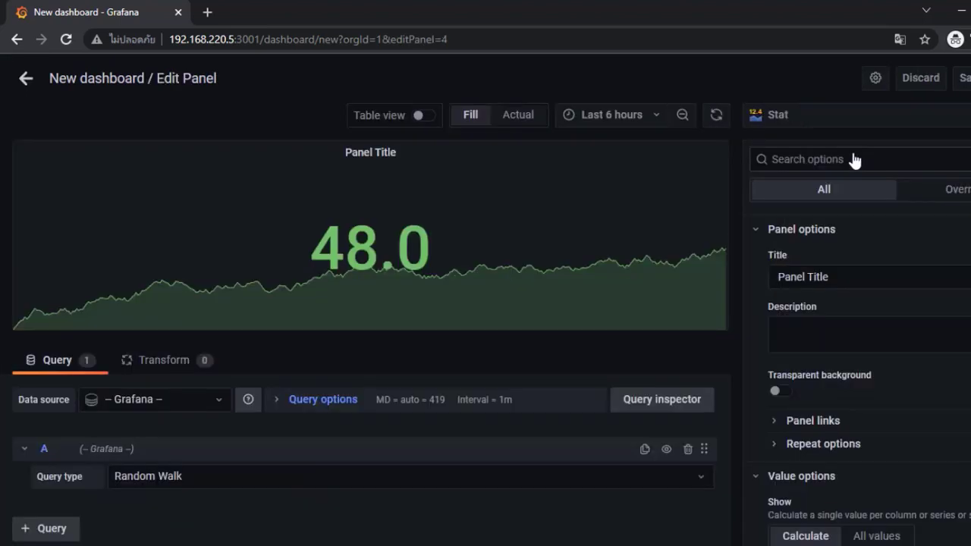